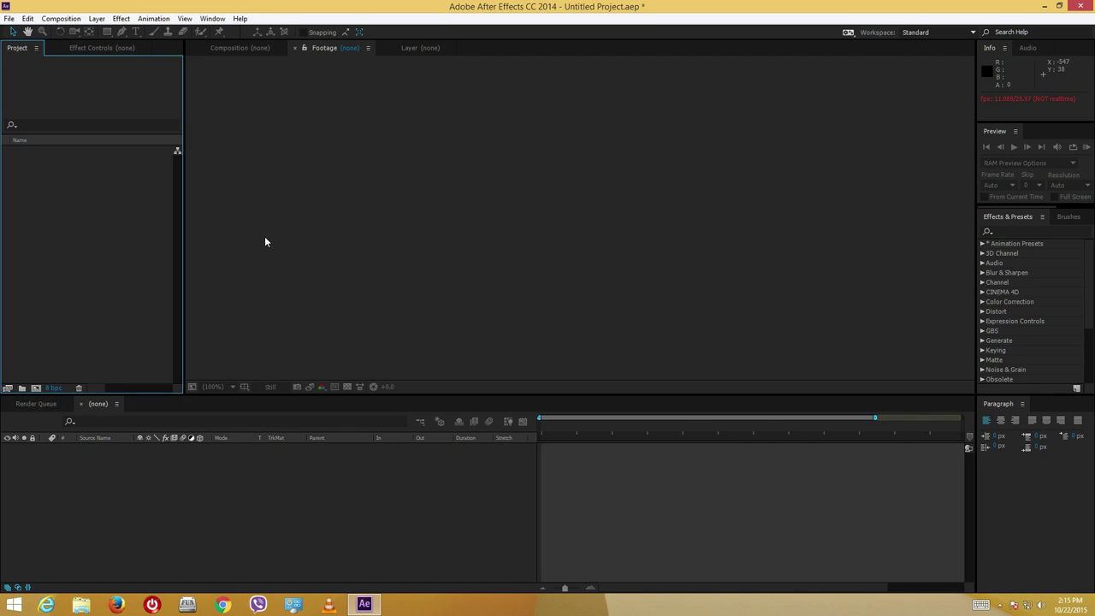
Import planethollywood.mov from the Videos folder as footage
double_click(94, 195)
left_click(343, 147)
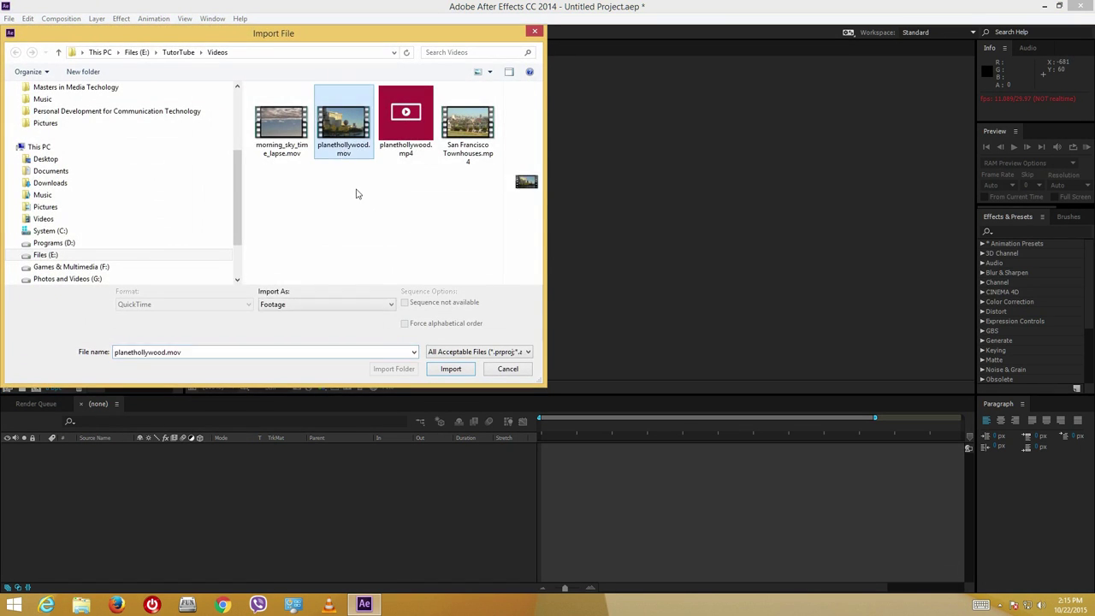
left_click(433, 368)
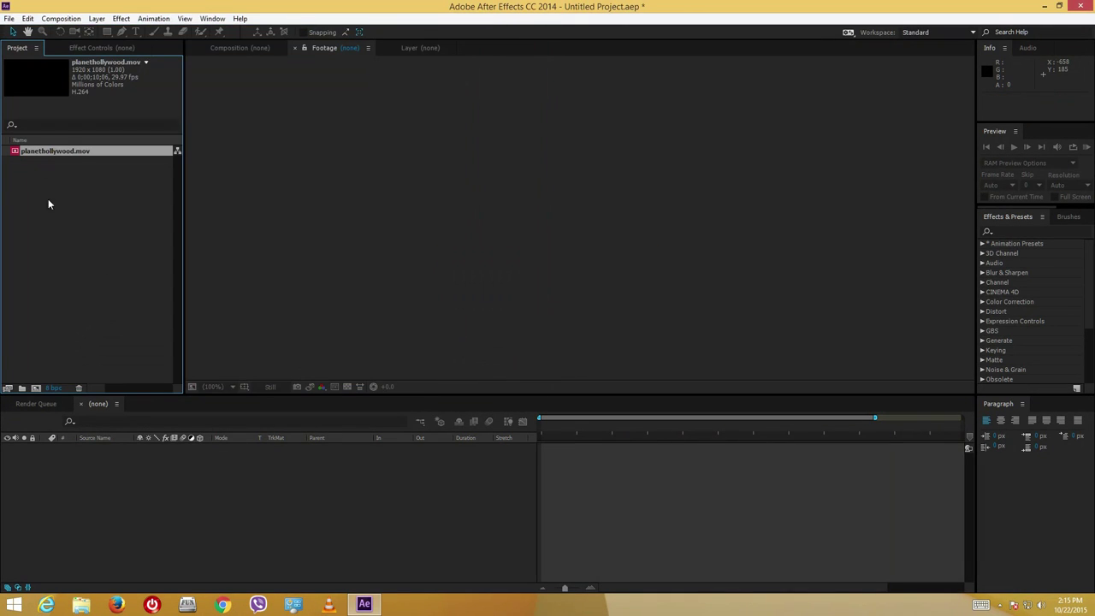
Open the planethollywood.mov footage and play it to examine the camera shake
double_click(17, 153)
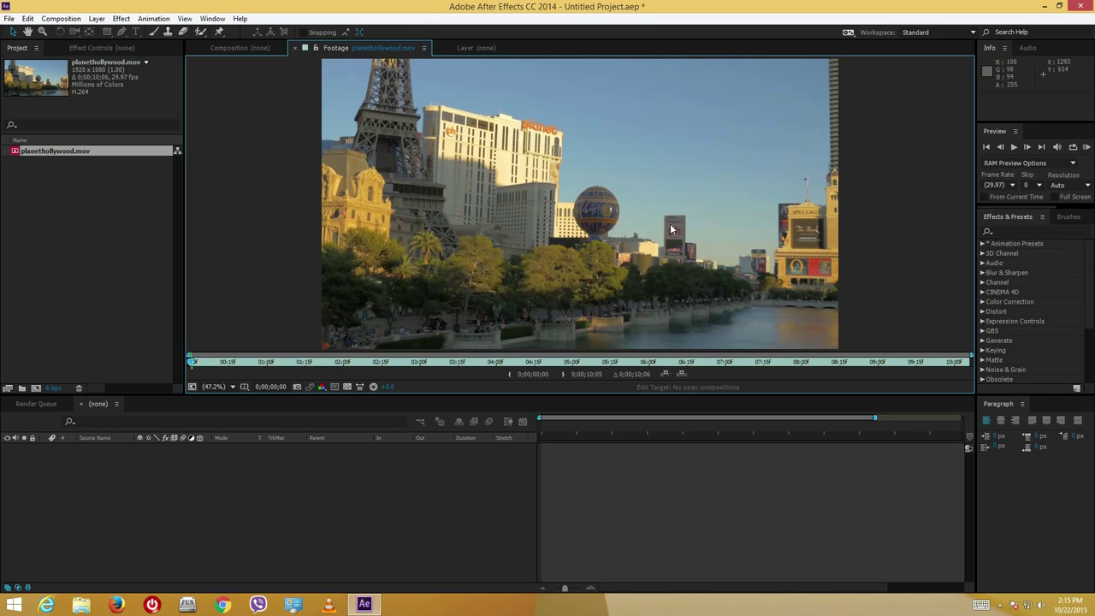
key("space")
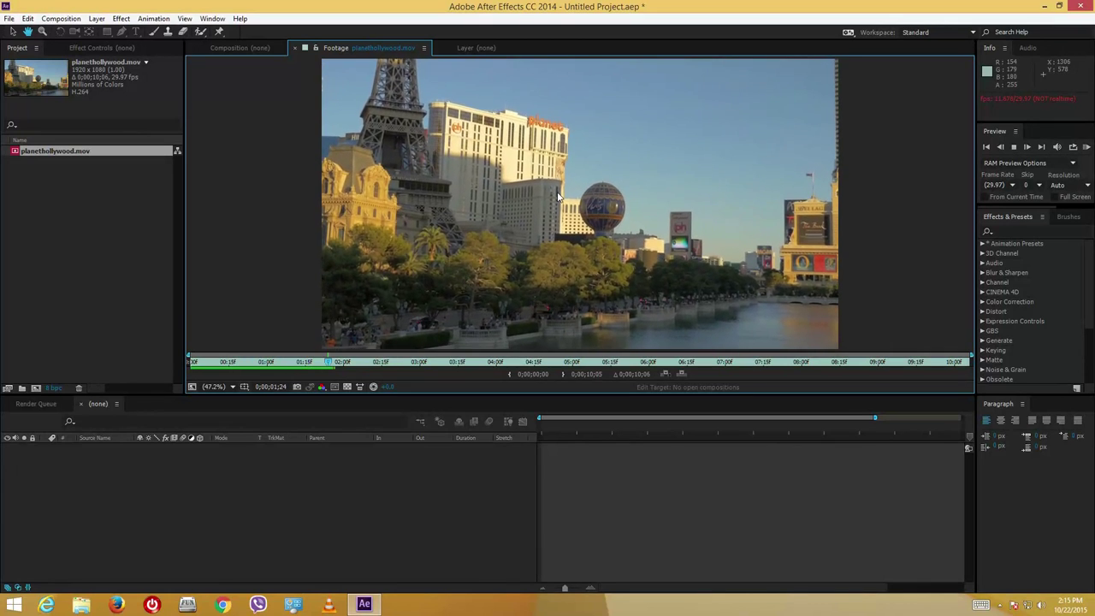
left_click(622, 210)
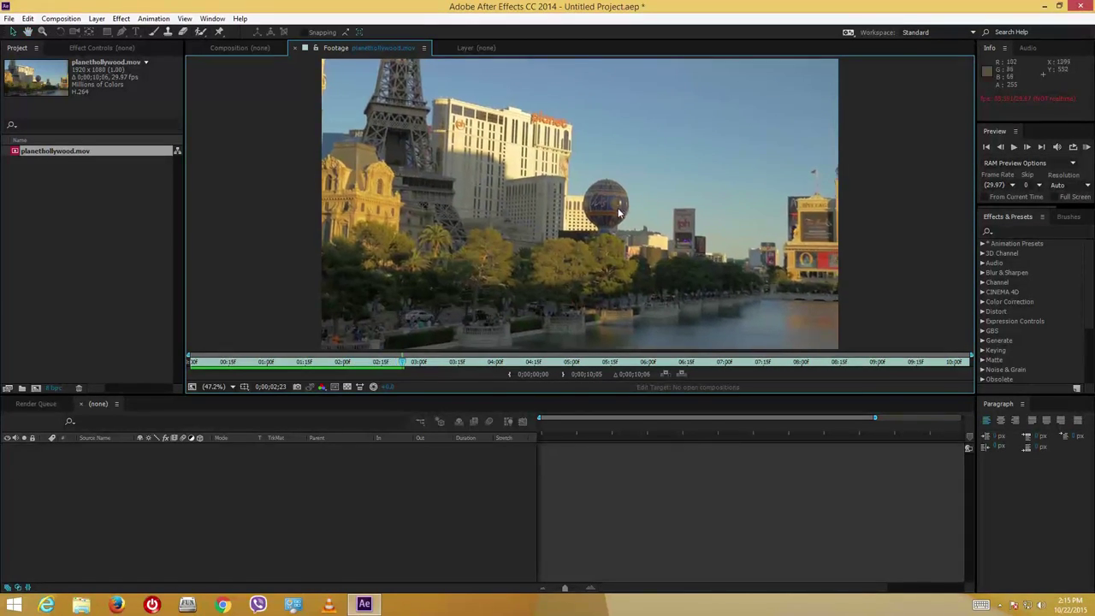
Create a new composition from the planethollywood.mov footage
left_click(56, 220)
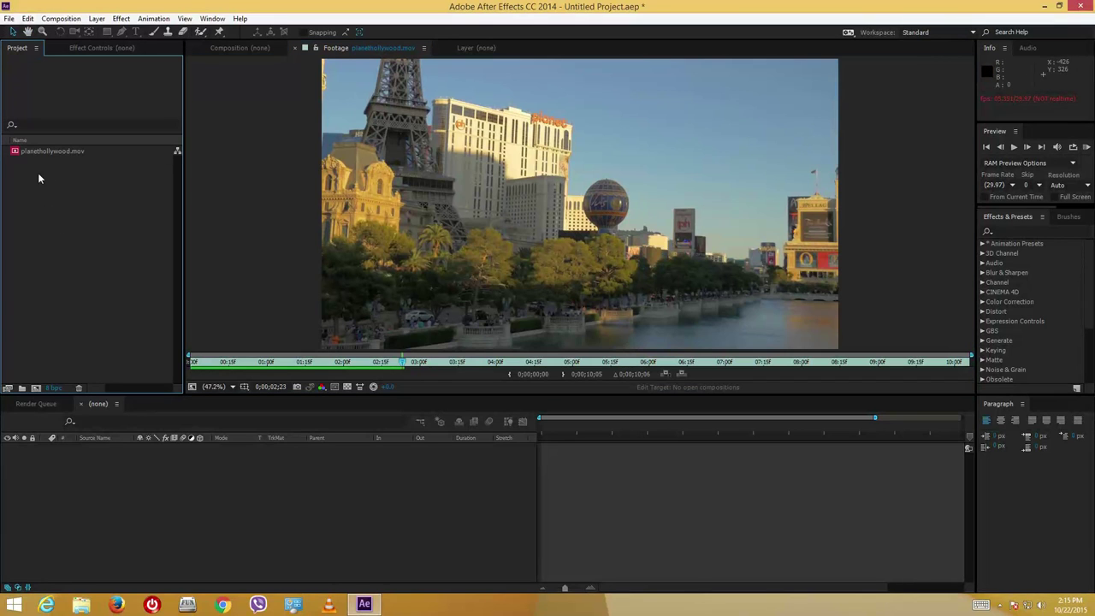
left_click(15, 152)
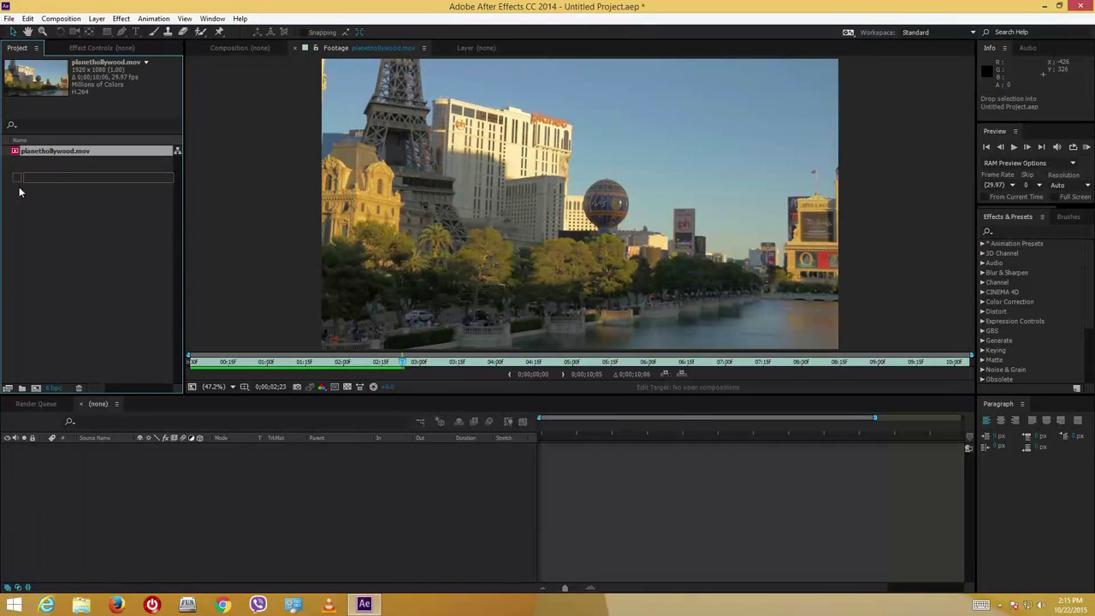
left_click(35, 389)
Play the first seconds of the planethollywood composition to check its motion
key("space")
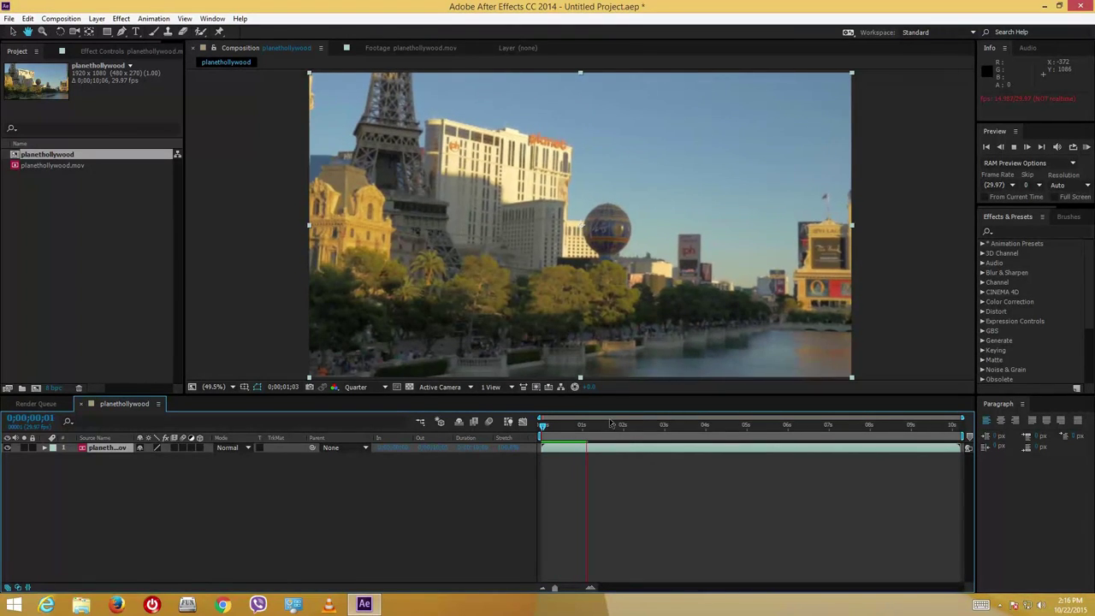
key("space")
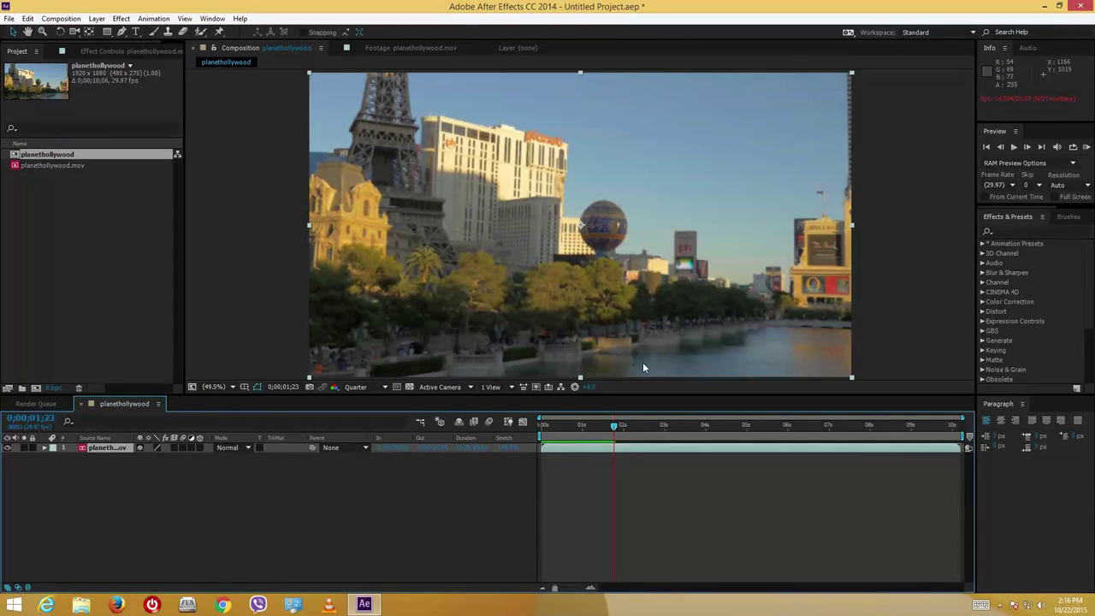
left_click(872, 322)
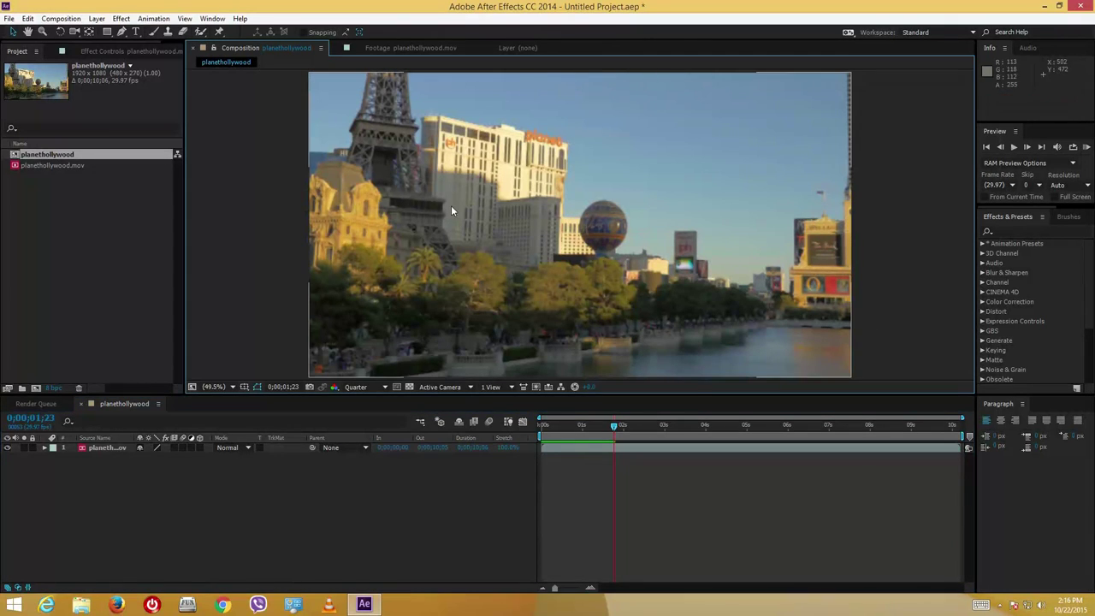
Show the Tracker and start Stabilize Motion on the planethollywood.mov layer
left_click(213, 19)
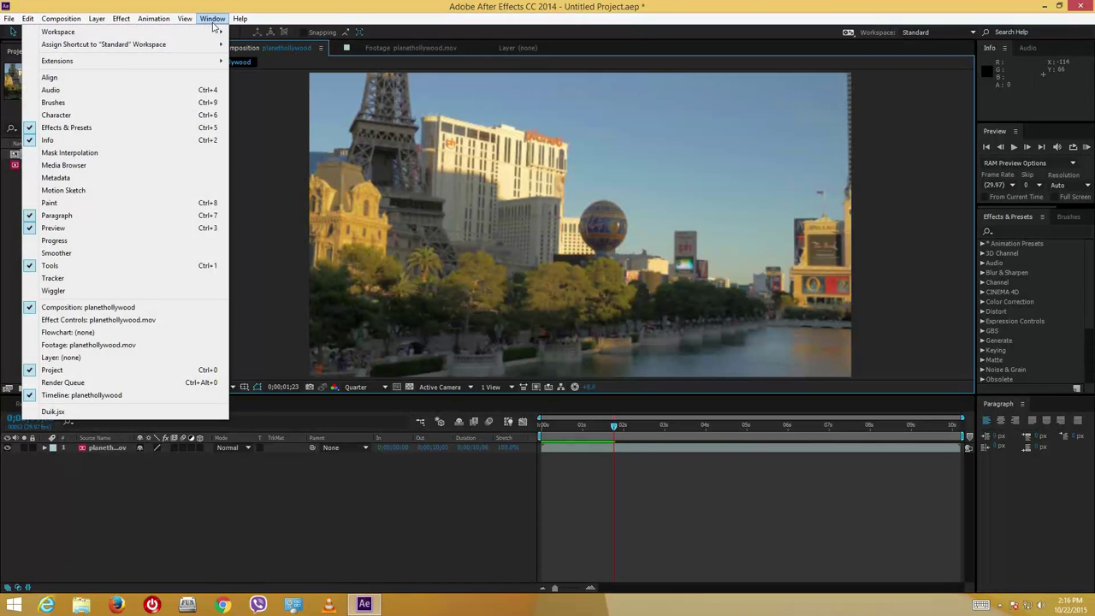
left_click(73, 282)
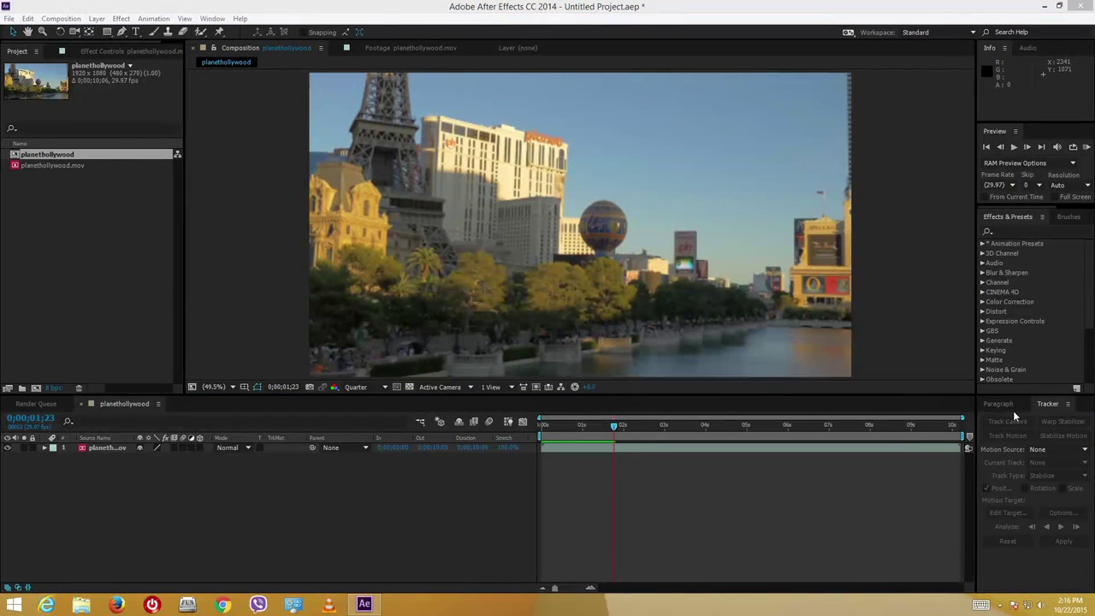
left_click(569, 231)
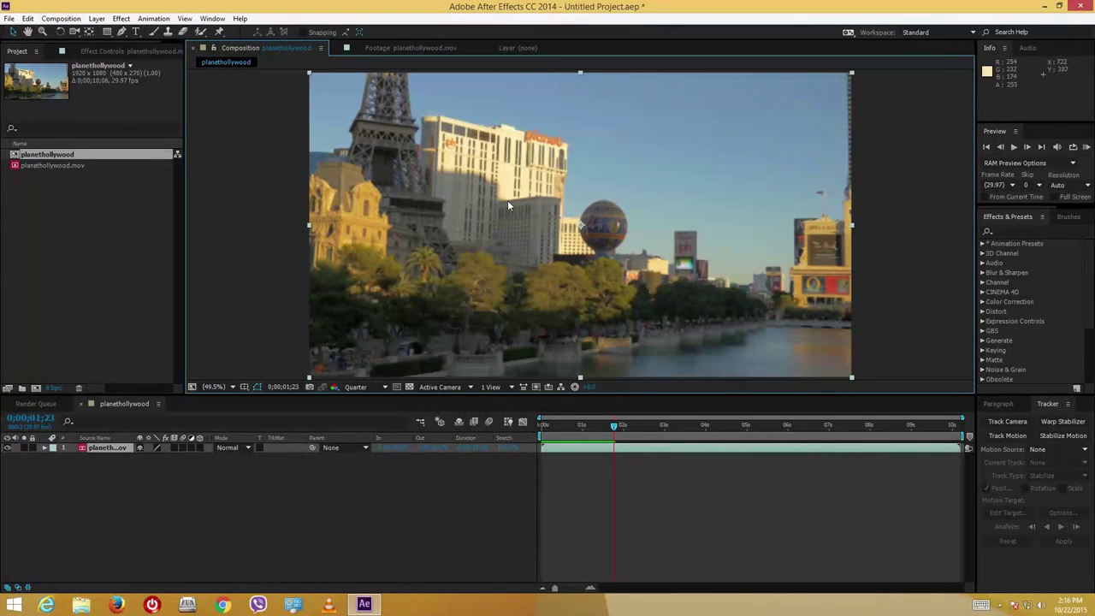
left_click(1050, 439)
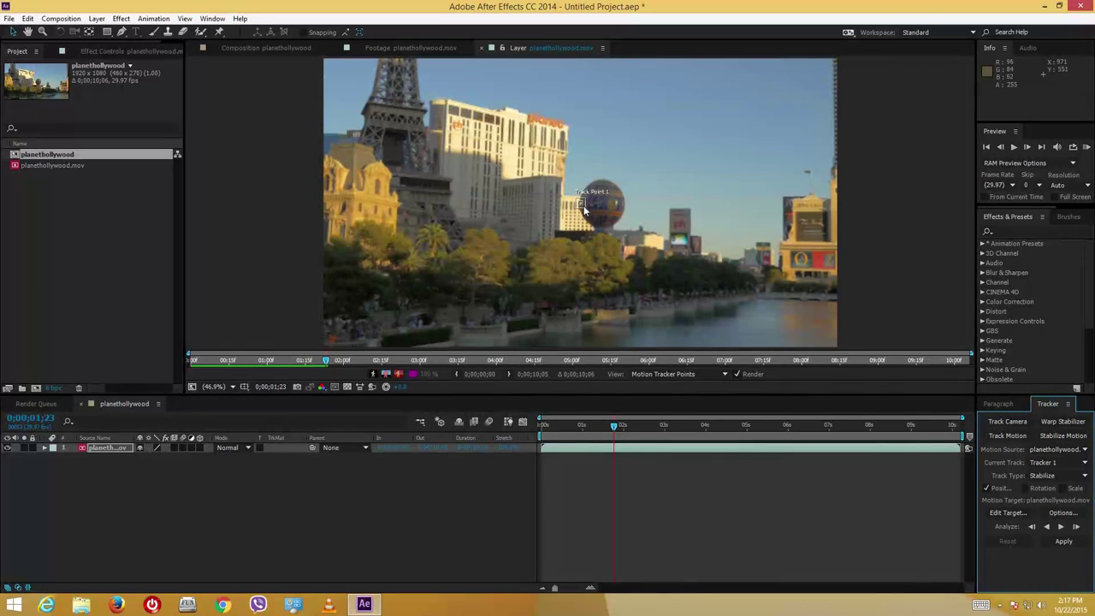
Place Track Point 1 on the upper right corner of the distant ph sign tower and enlarge its feature and search regions
left_click(584, 209)
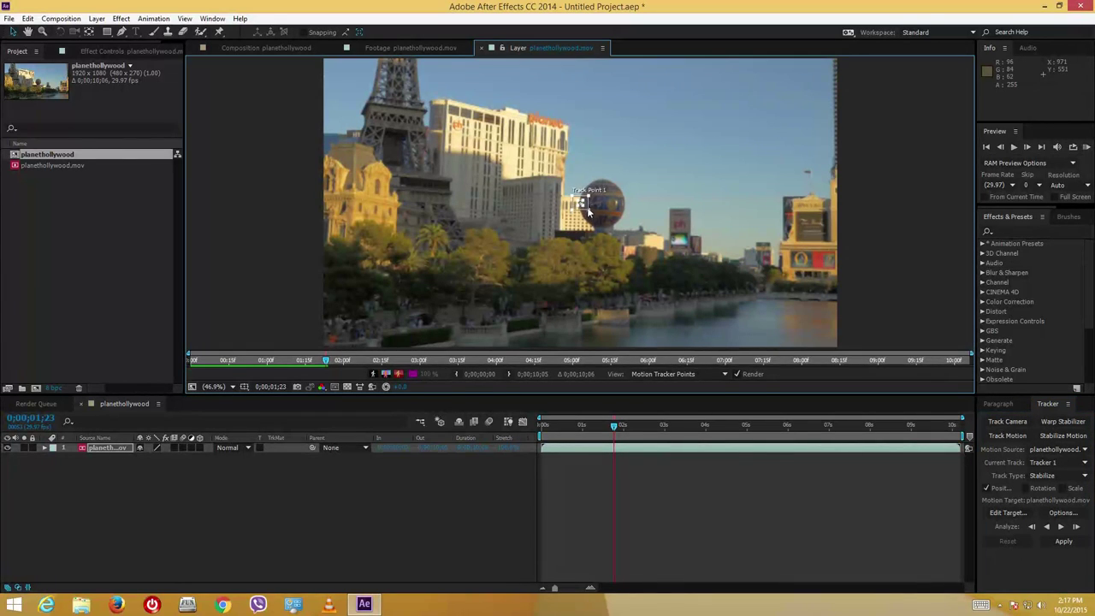
left_click_drag(592, 217, 695, 210)
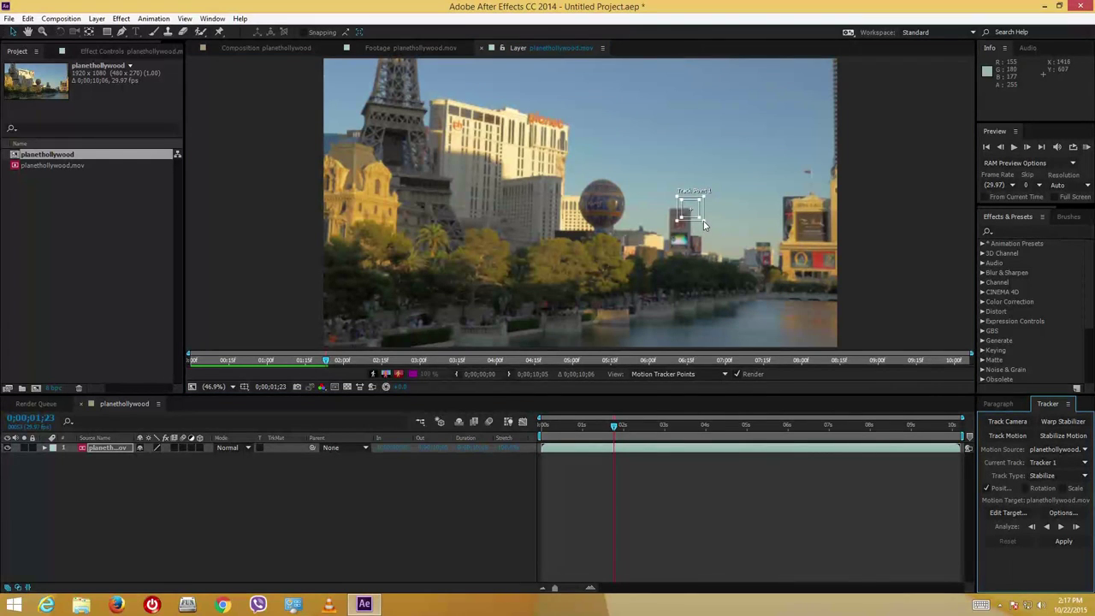
left_click_drag(703, 225, 731, 251)
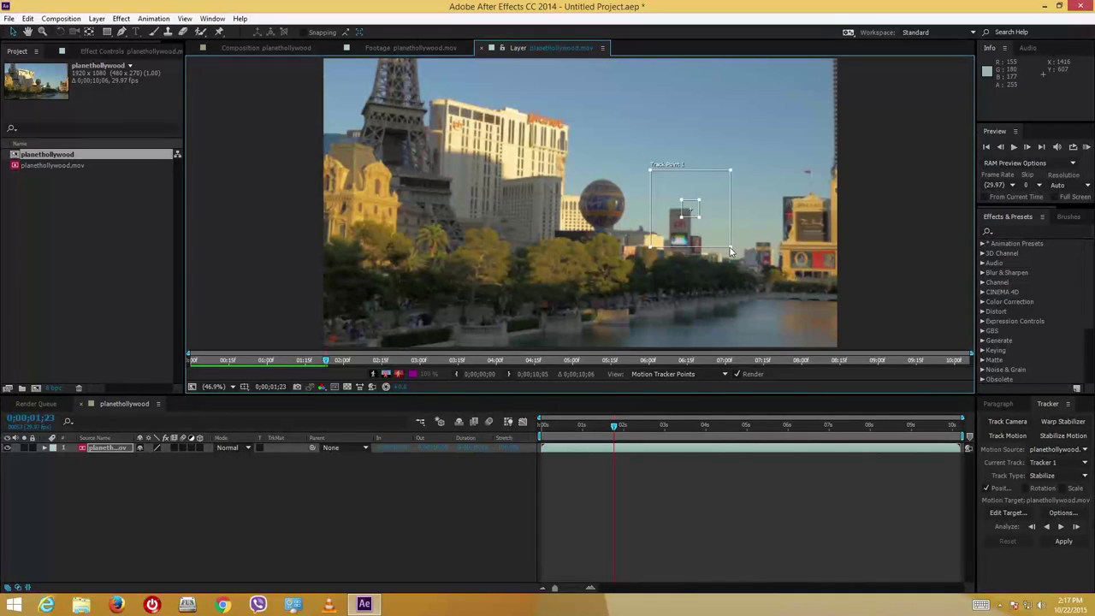
left_click_drag(731, 251, 715, 232)
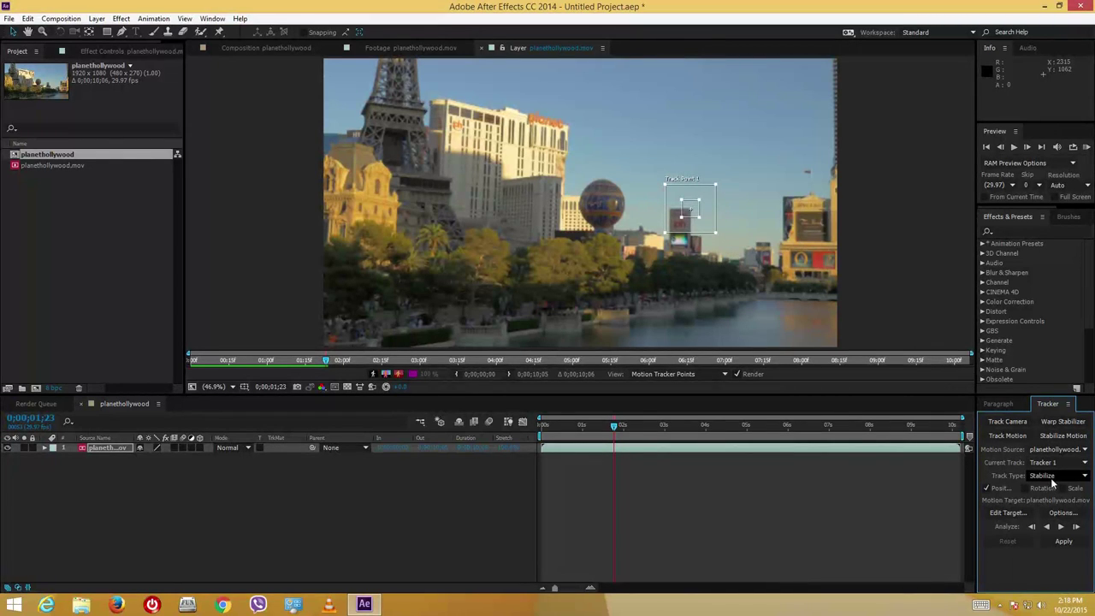
Enable rotation tracking and place Track Point 2, with enlarged regions, on the upper right corner of the Planet Hollywood hotel
left_click(1024, 488)
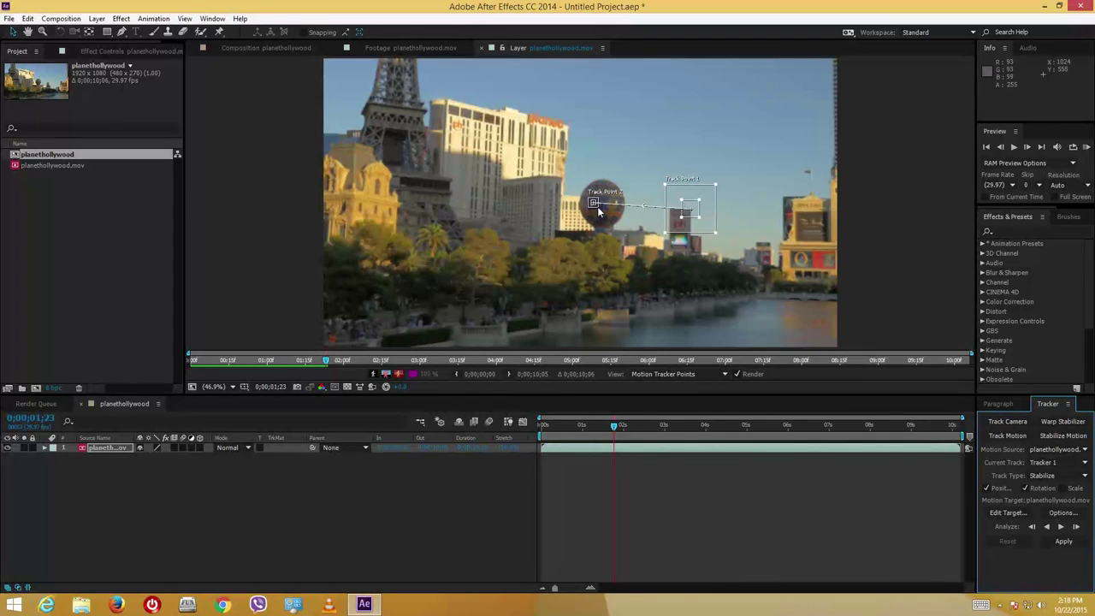
left_click_drag(599, 212, 598, 210)
left_click_drag(596, 198, 573, 130)
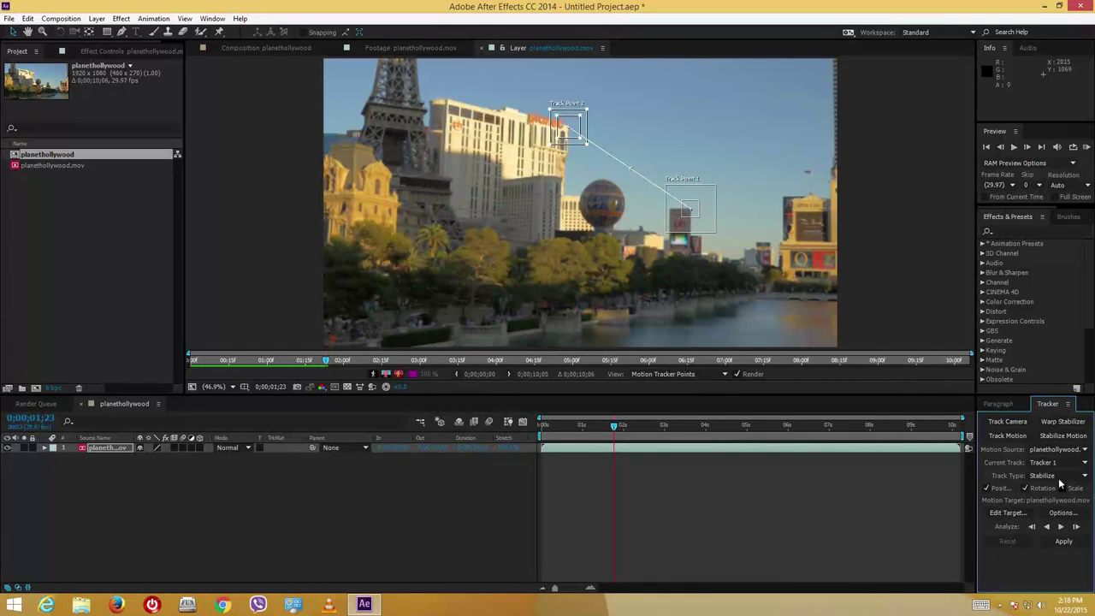
Analyze both track points forward from the first frame and apply the stabilization to the layer in the X and Y dimensions
left_click_drag(613, 425, 524, 437)
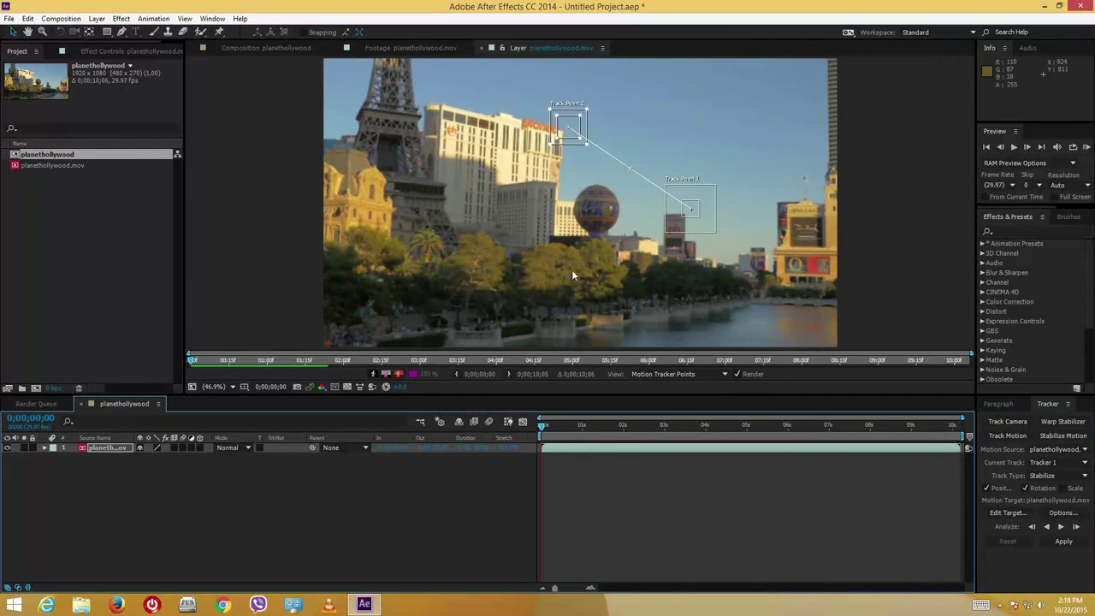
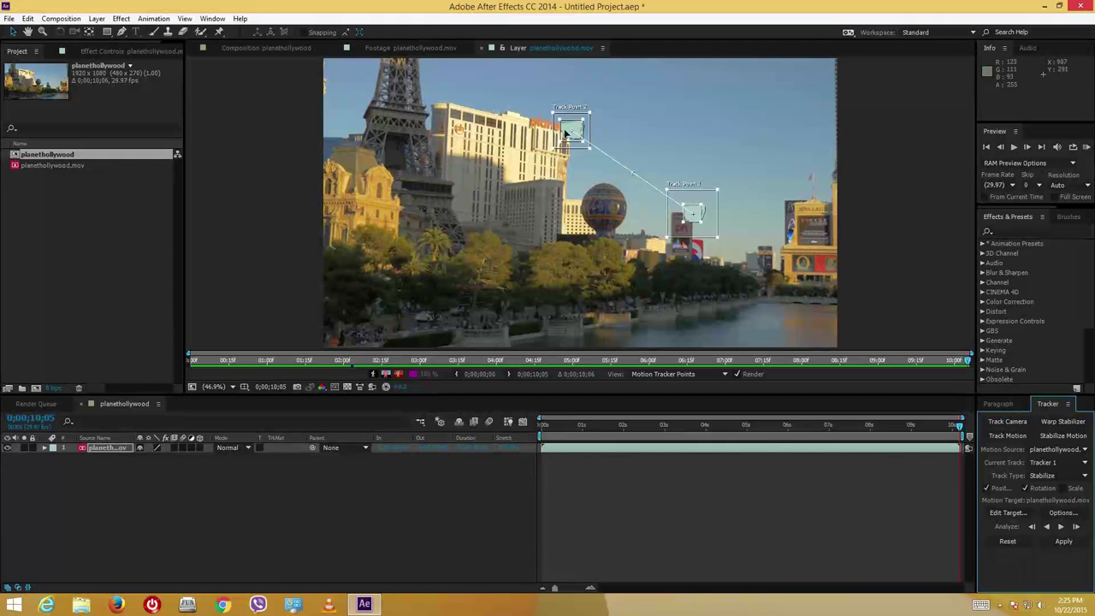
left_click_drag(874, 428, 514, 456)
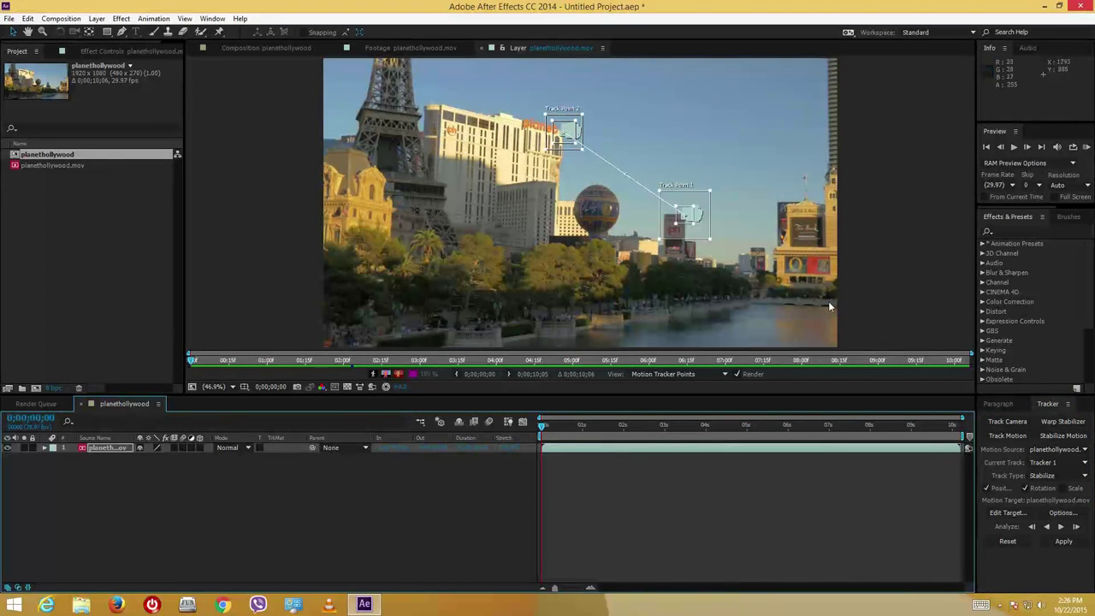
left_click(1061, 542)
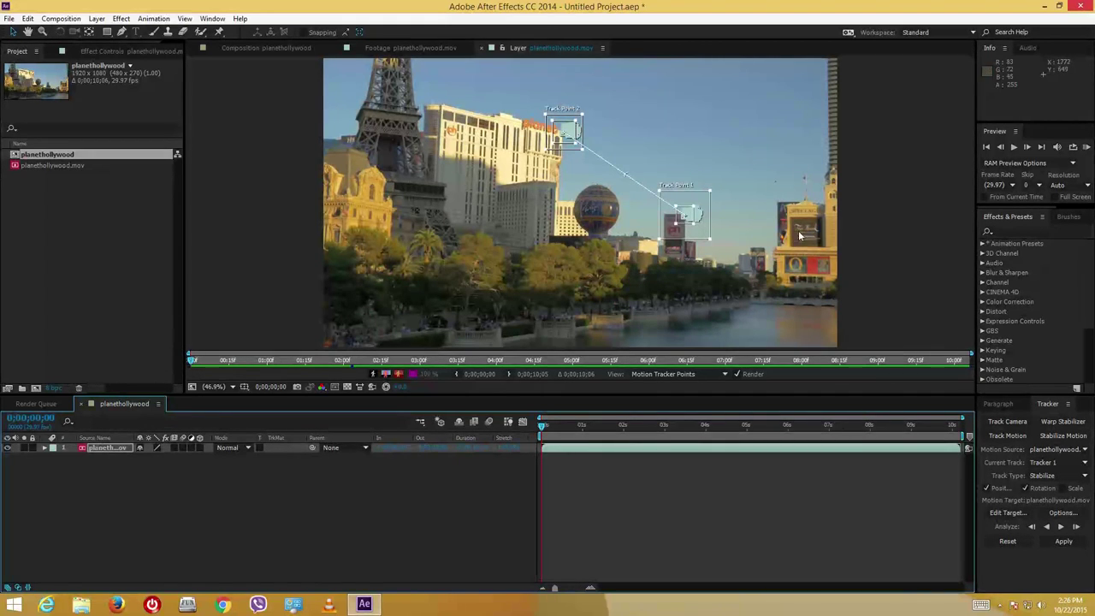
left_click(1061, 544)
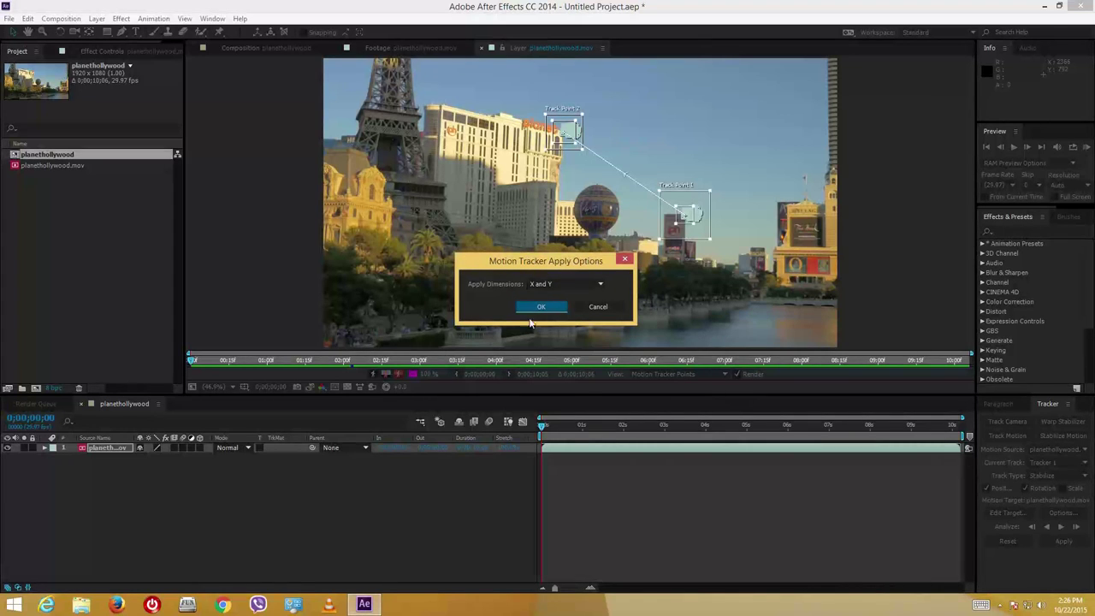
left_click(555, 284)
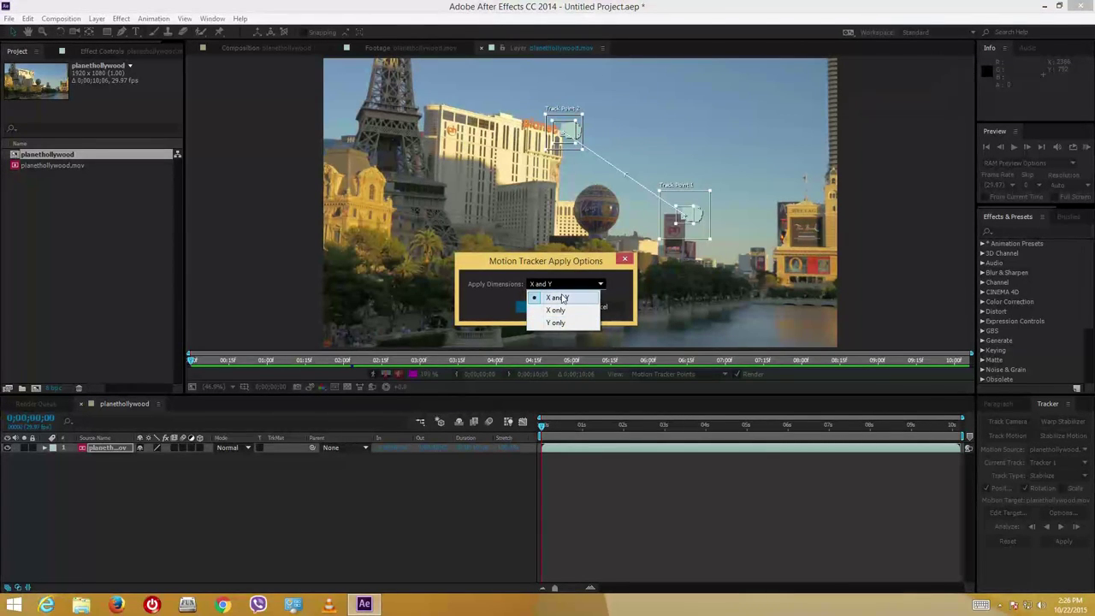
left_click(558, 298)
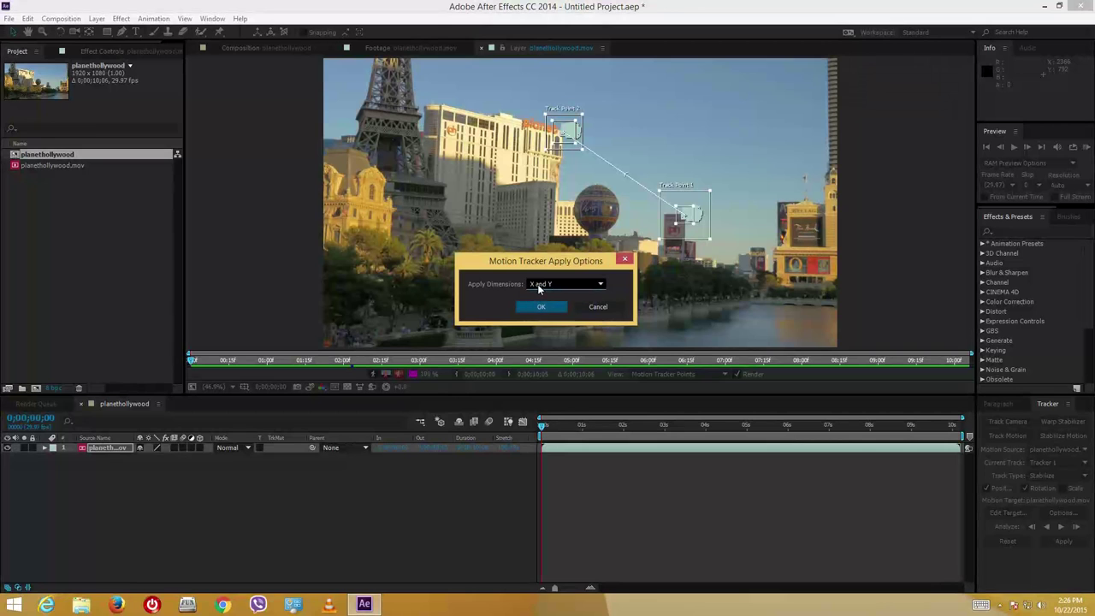
left_click(542, 306)
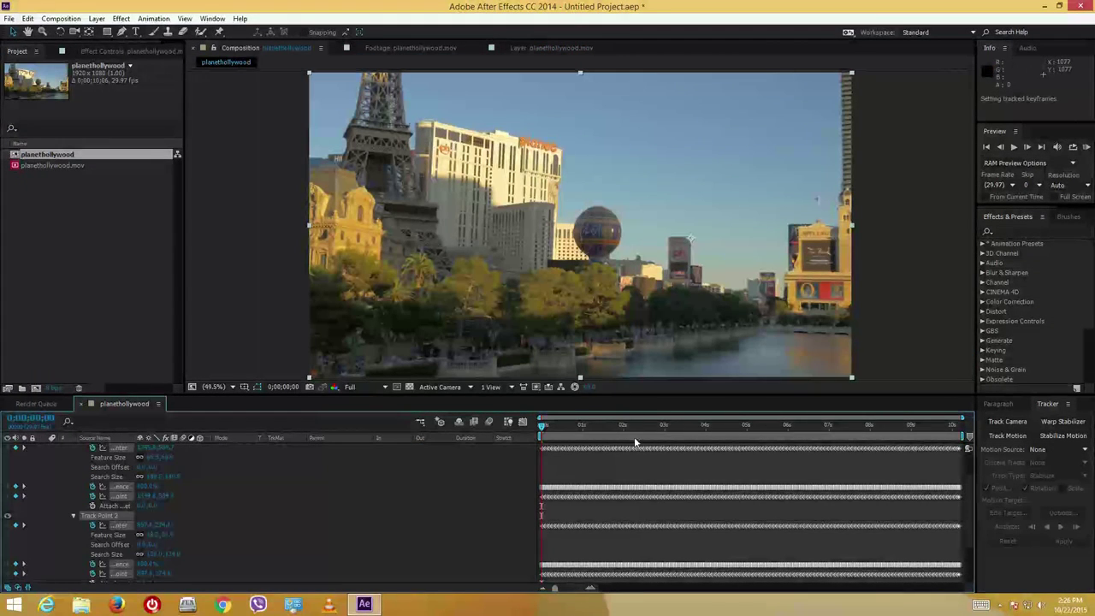
Look through the layer's tracking keyframes and play the composition to check the stabilized motion and the frame edges
scroll(971, 501, "down", 4)
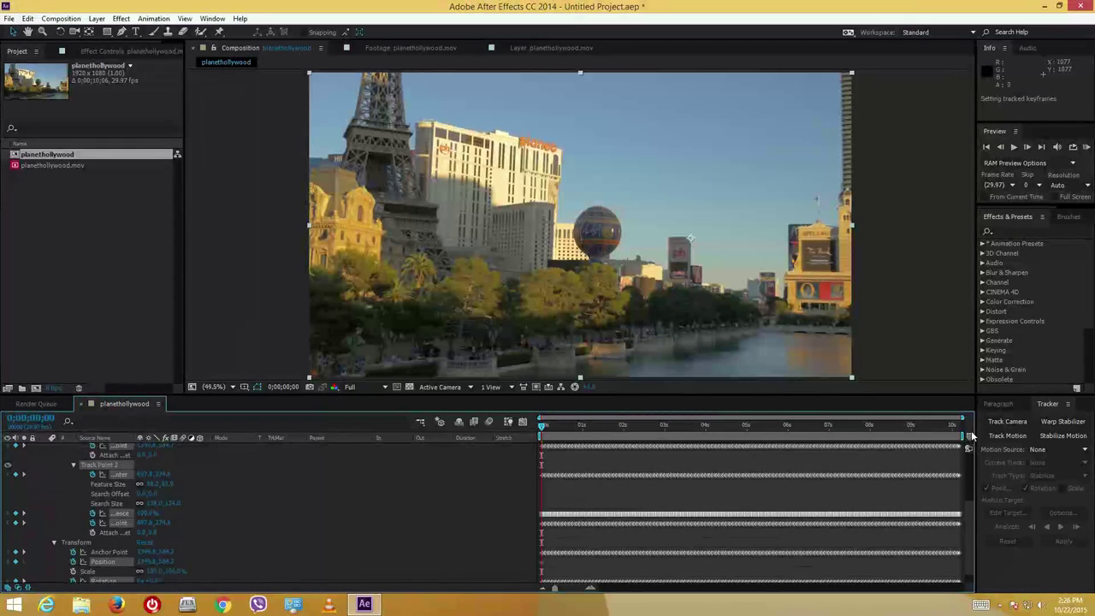
scroll(972, 475, "up", 6)
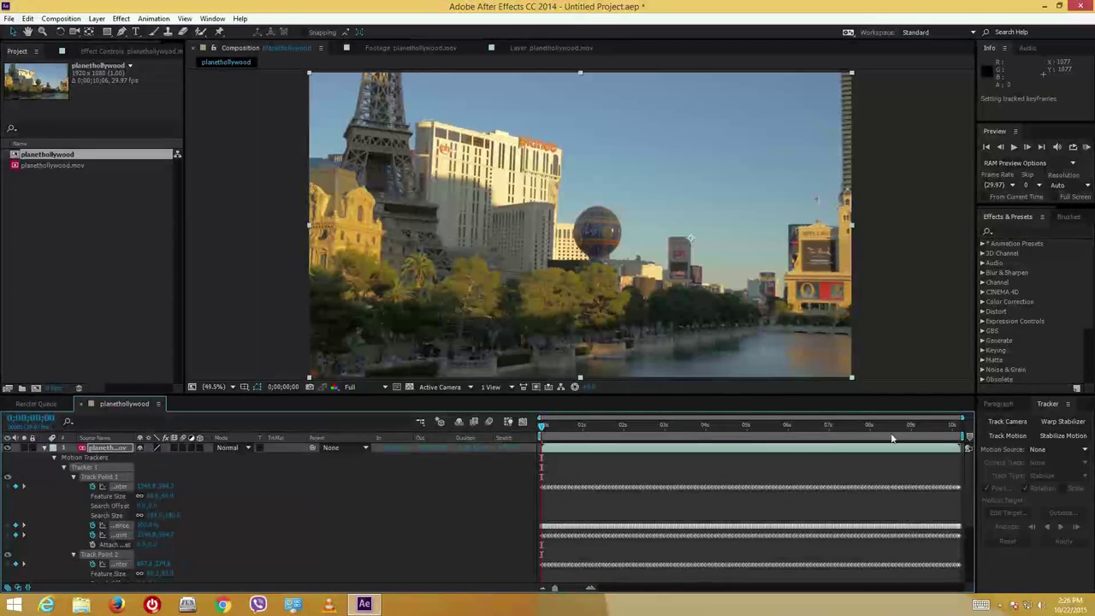
key("space")
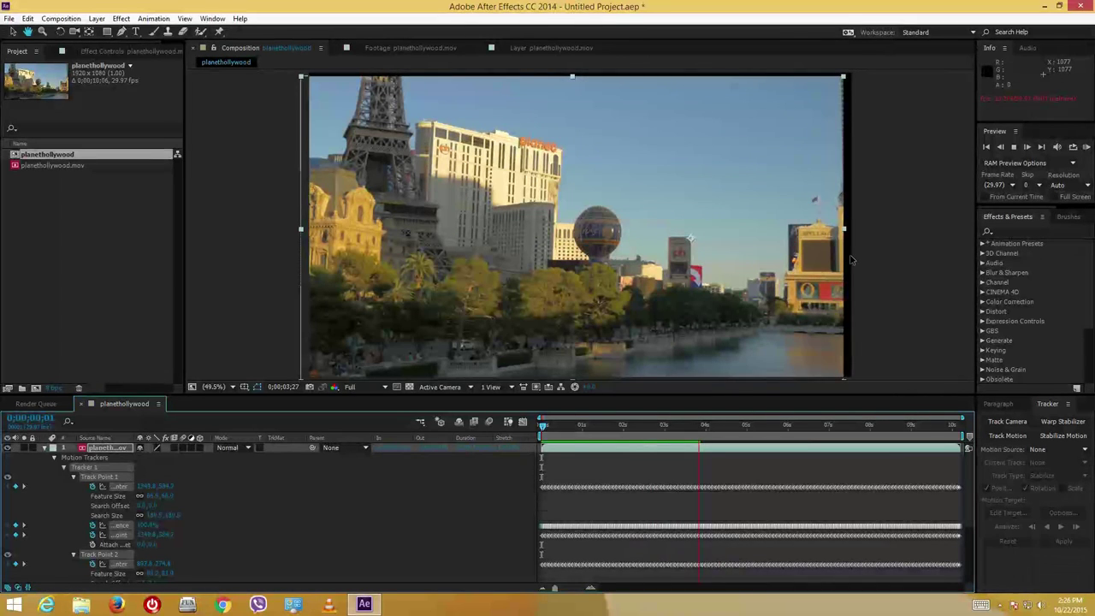
key("space")
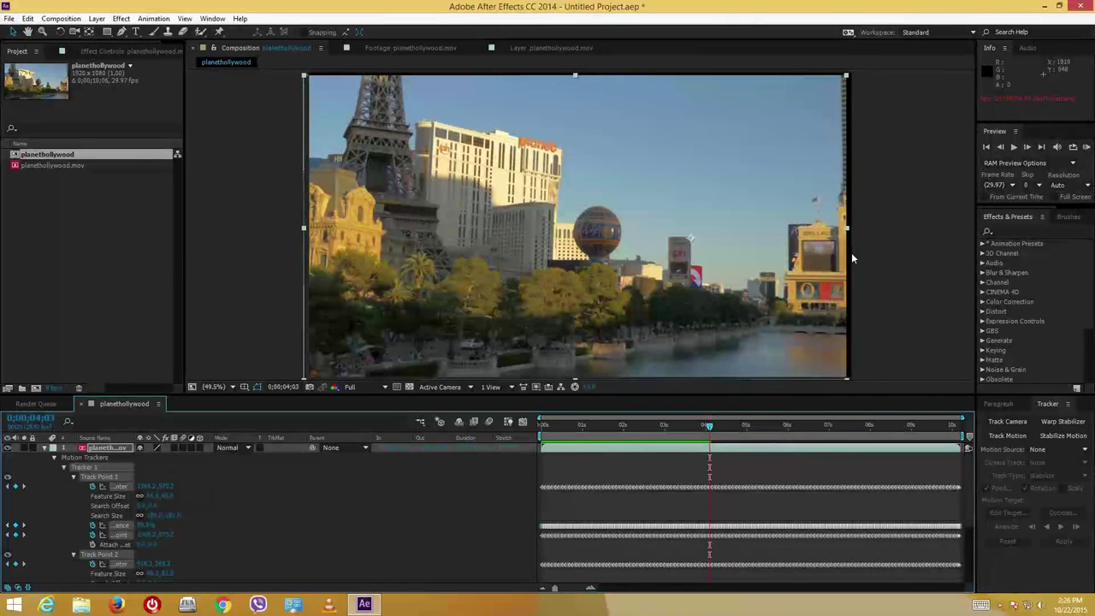
Pre-compose the stabilized planethollywood.mov layer, moving all attributes into the new composition with its duration adjusted to the layer's time span
left_click(45, 447)
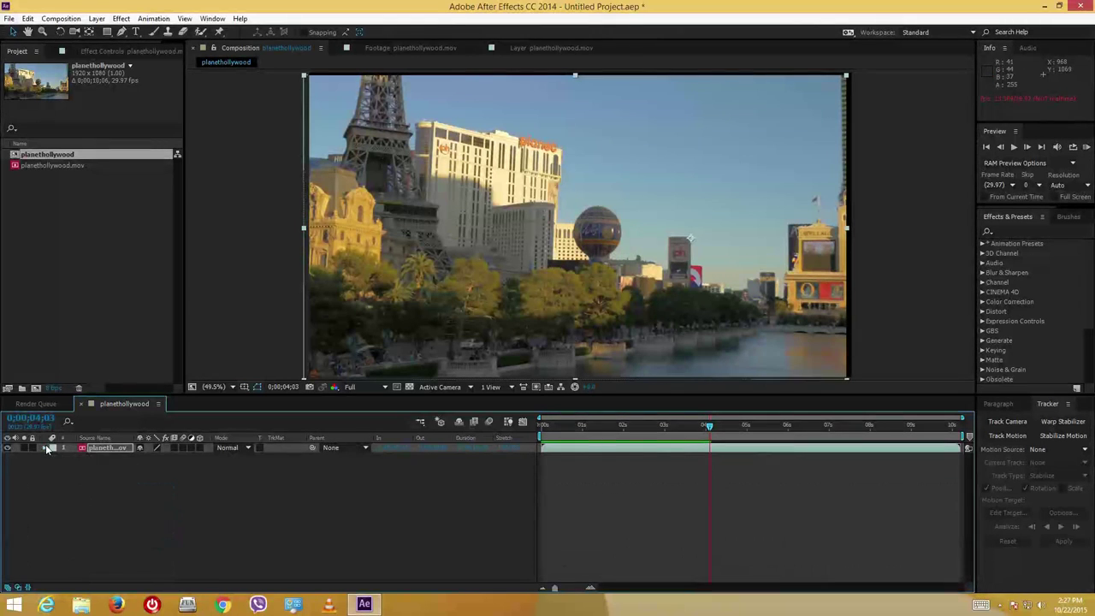
left_click(93, 474)
left_click(89, 450)
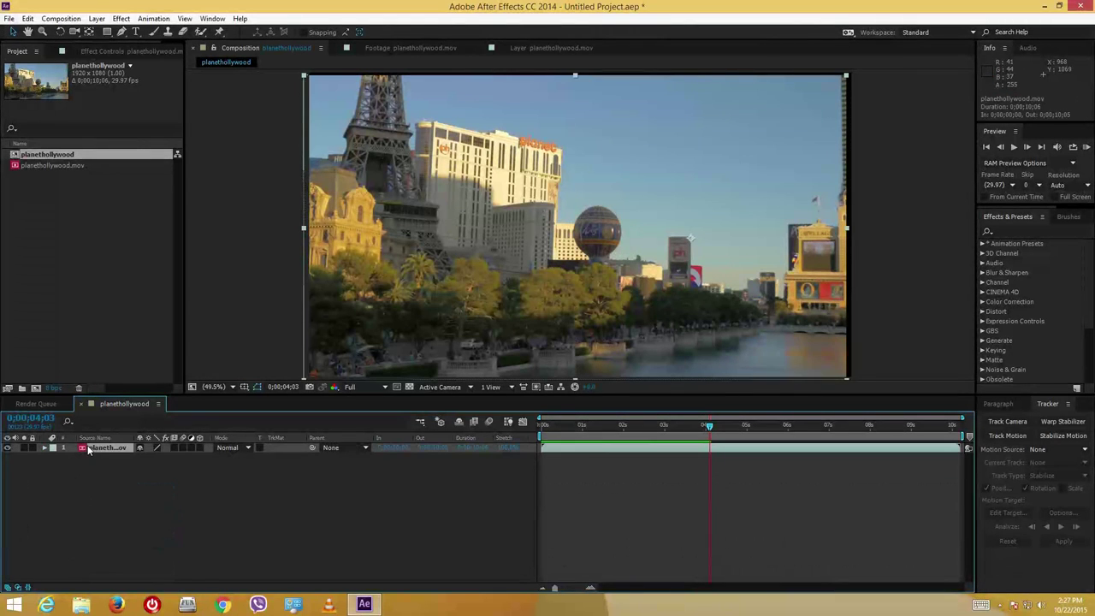
right_click(88, 449)
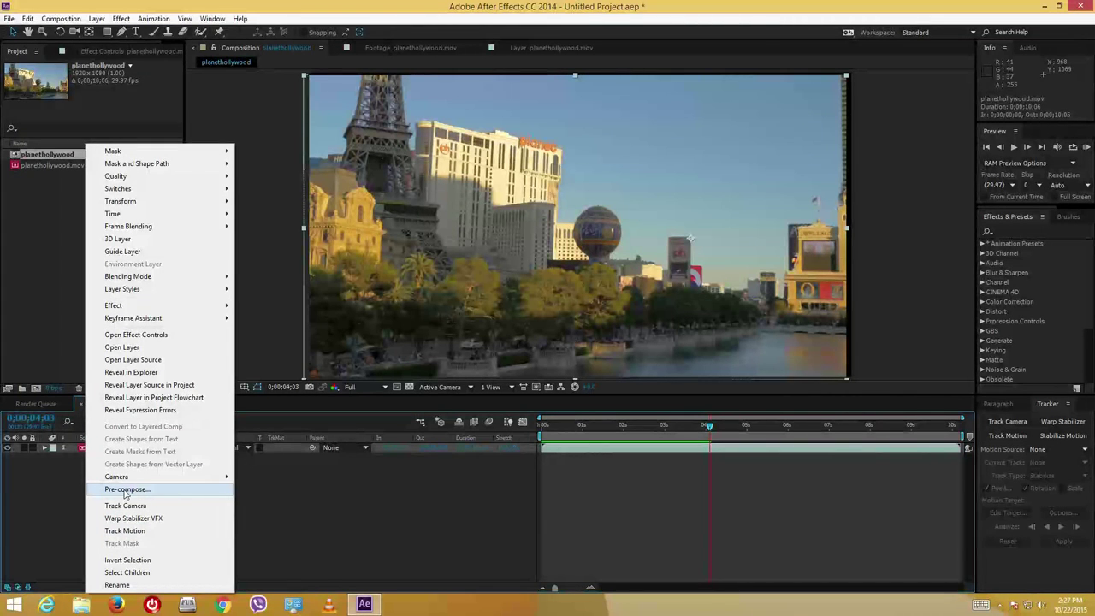
left_click(126, 491)
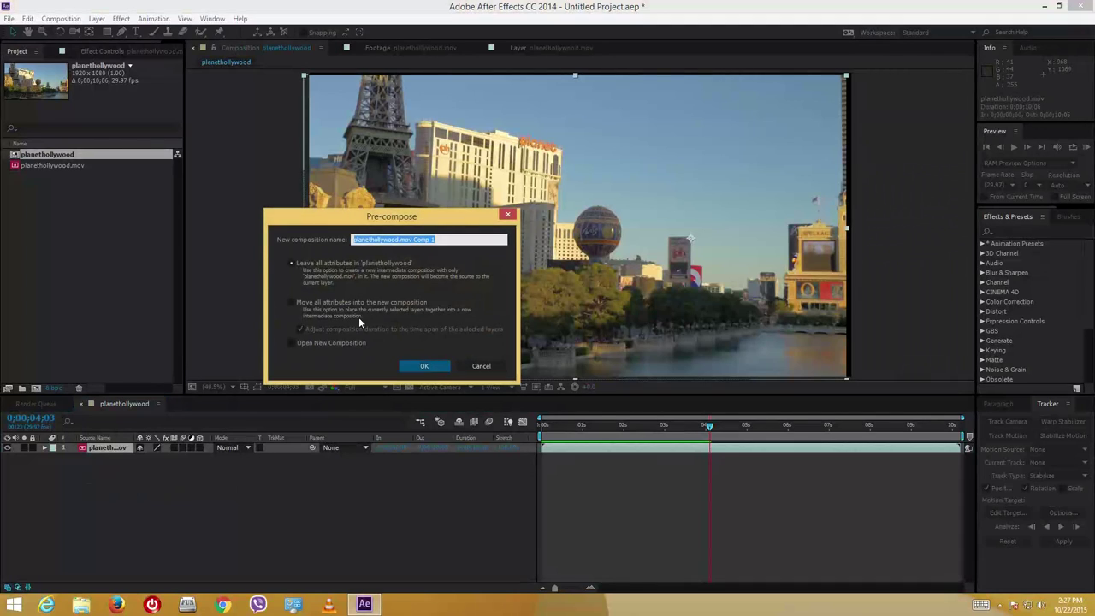
left_click(291, 303)
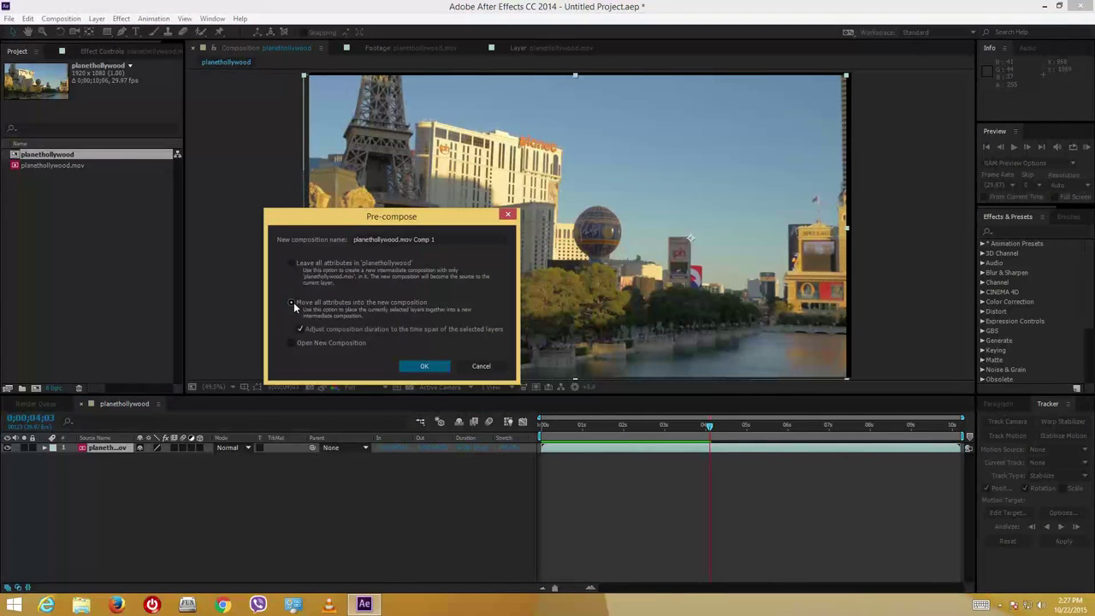
left_click(414, 366)
Scale the pre-composed layer up to about 107% so it overfills the frame, and preview the stabilized result
left_click_drag(852, 378, 872, 411)
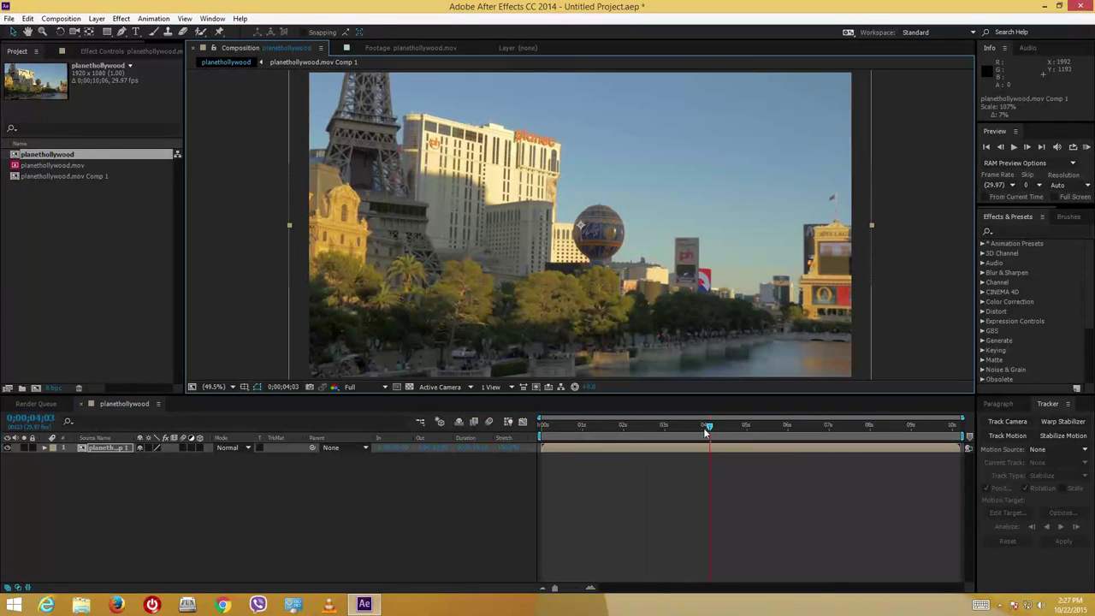
key("KP_0")
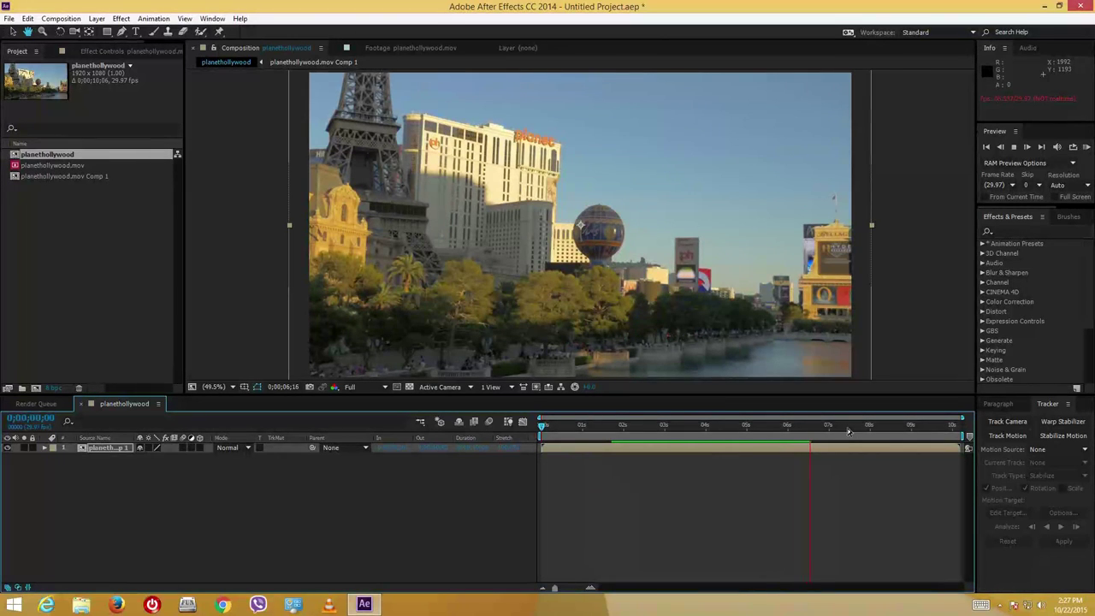
left_click_drag(658, 422, 653, 435)
key("space")
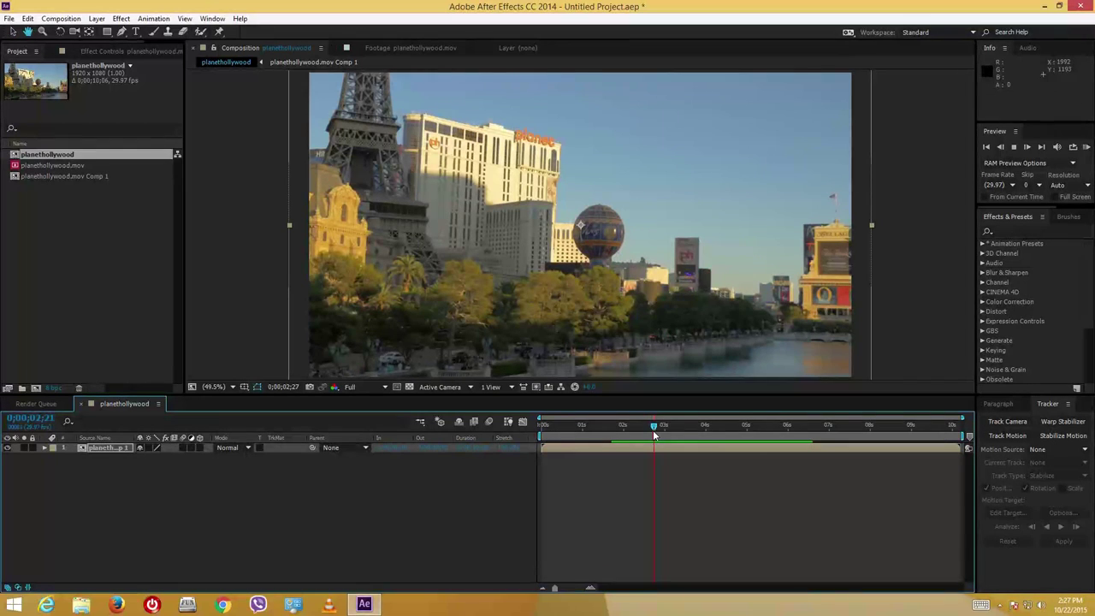
key("space")
left_click(490, 508)
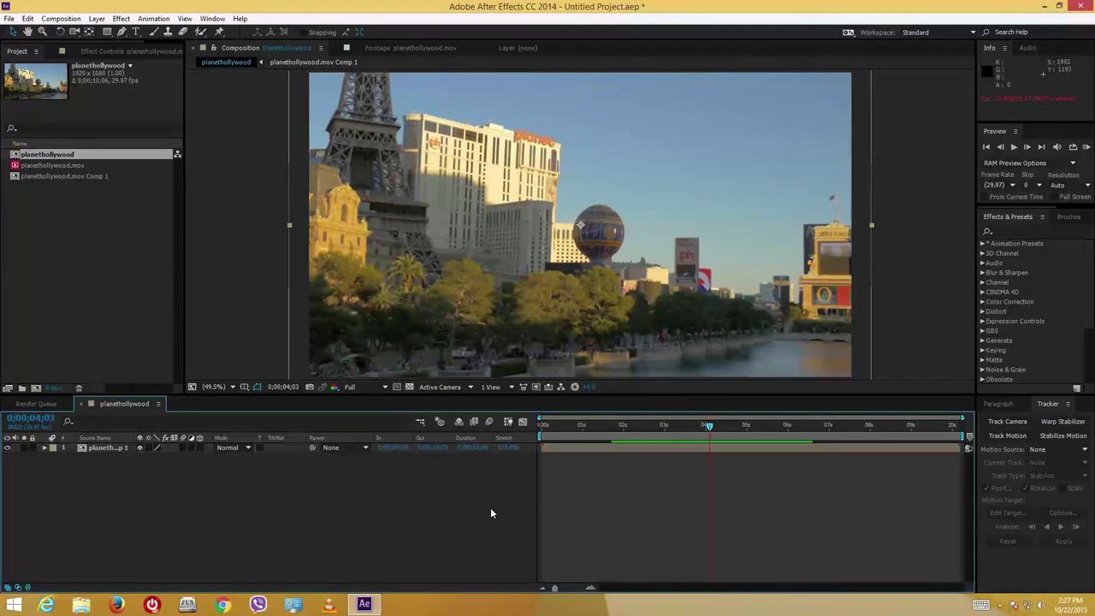
Open the planethollywood.mov source footage and trim it with an in point at 0;00;05;00 and an out point at 0;00;06;15
left_click(104, 212)
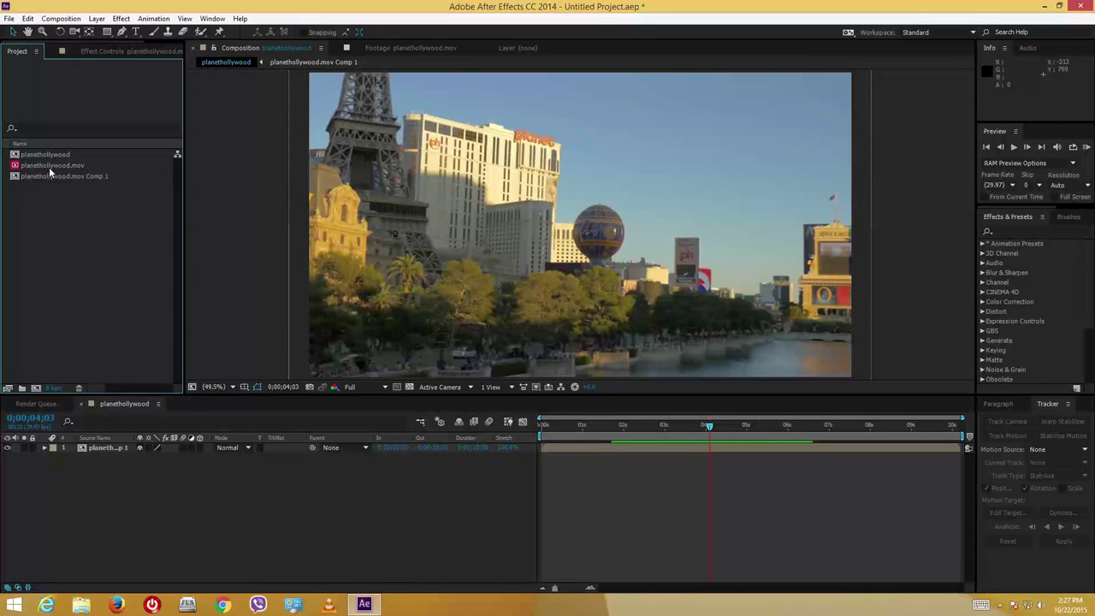
double_click(17, 168)
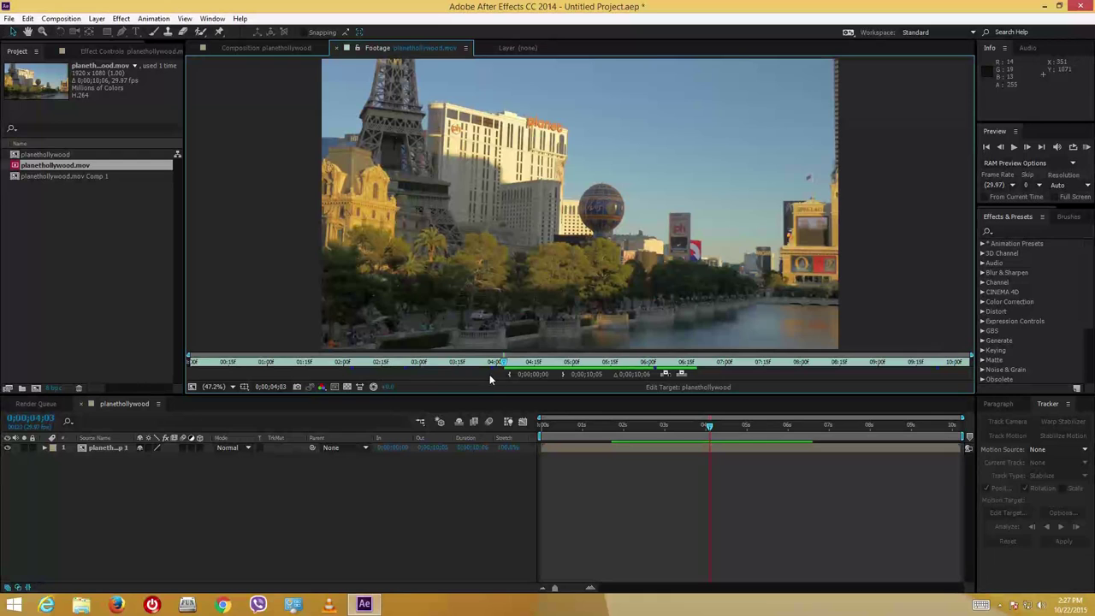
left_click(473, 362)
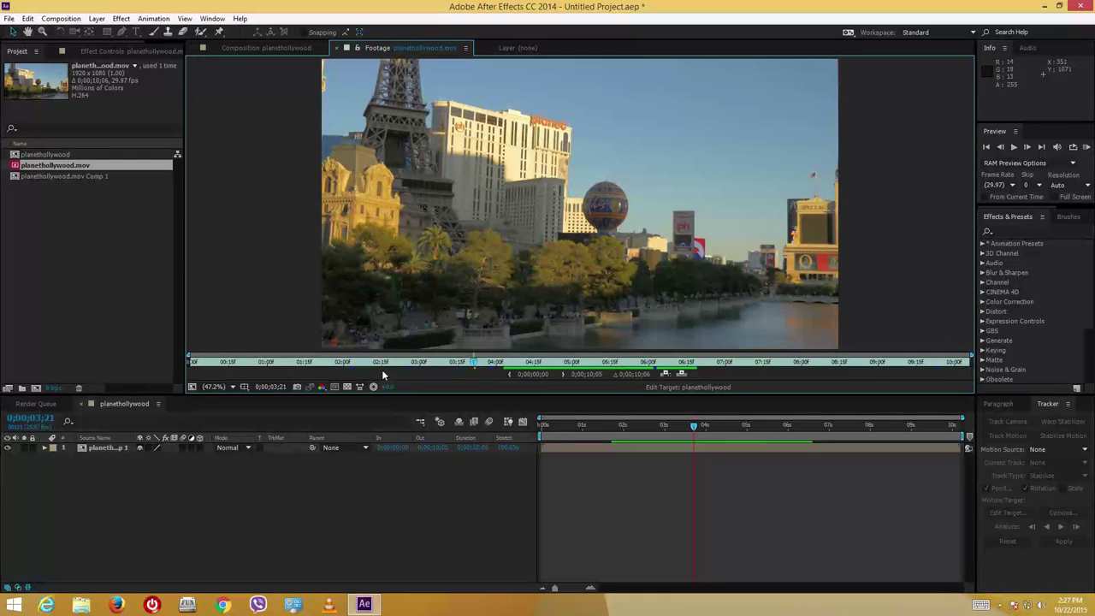
key("space")
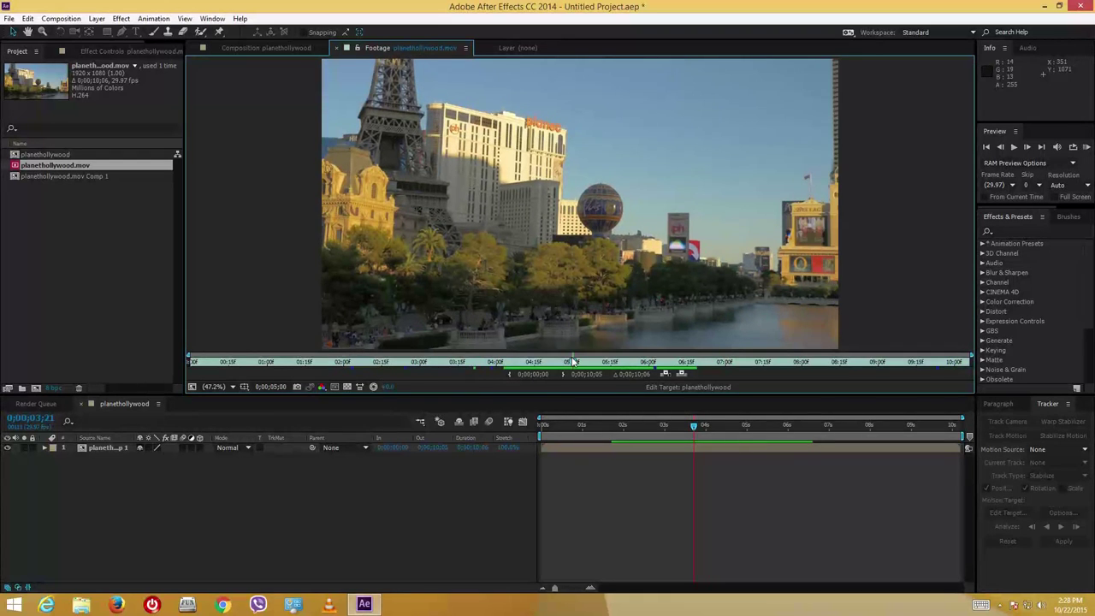
left_click(511, 374)
left_click_drag(573, 363, 685, 361)
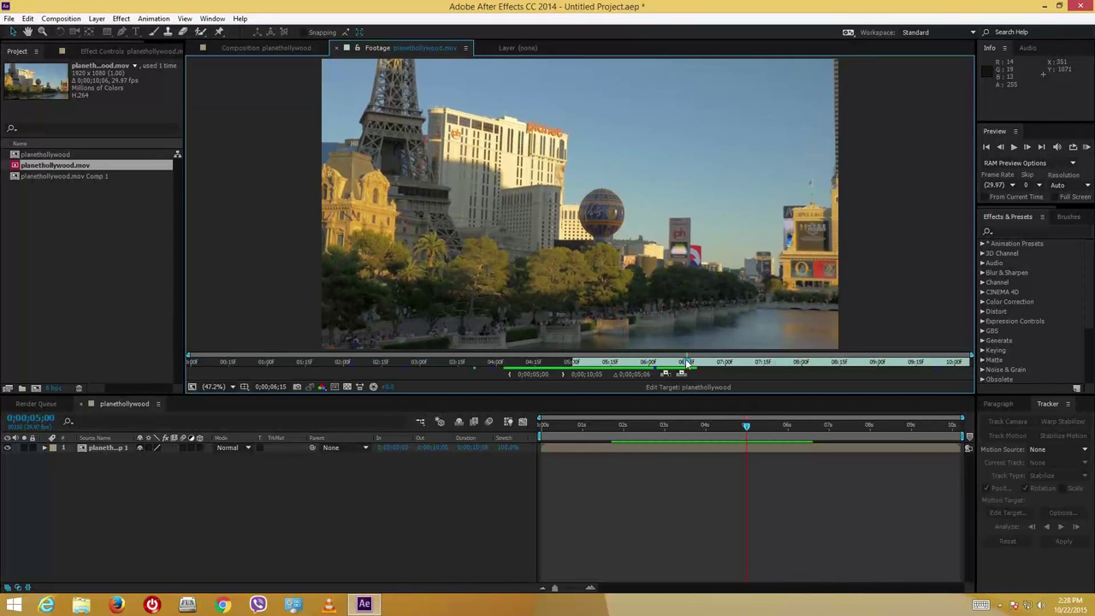
left_click(563, 374)
Create a new composition from the trimmed planethollywood.mov footage and play its shaky motion
left_click(31, 194)
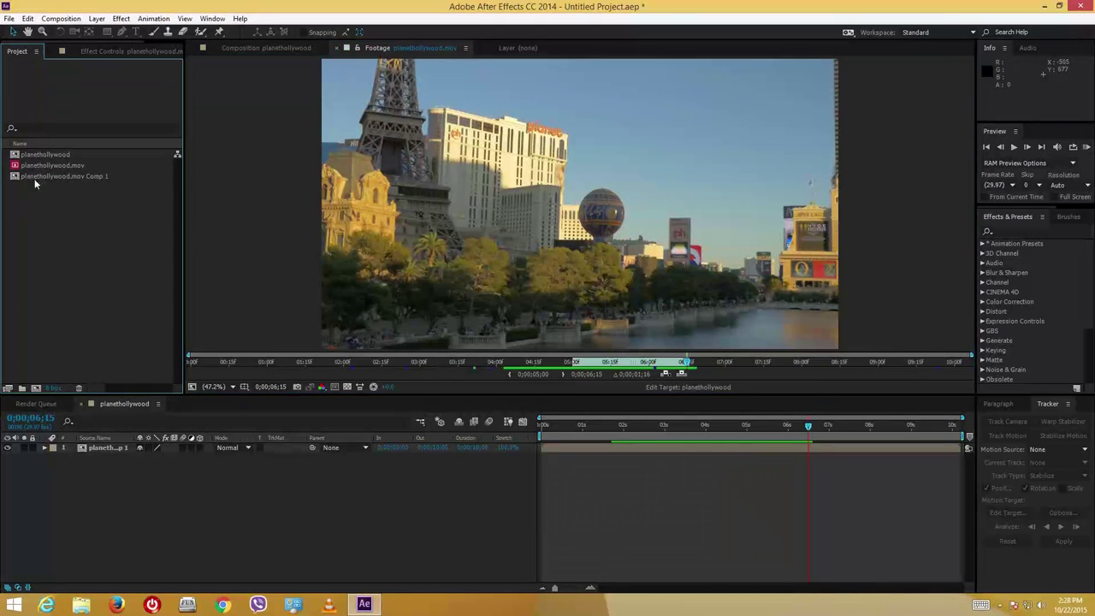
left_click_drag(14, 165, 40, 388)
left_click_drag(540, 458, 552, 462)
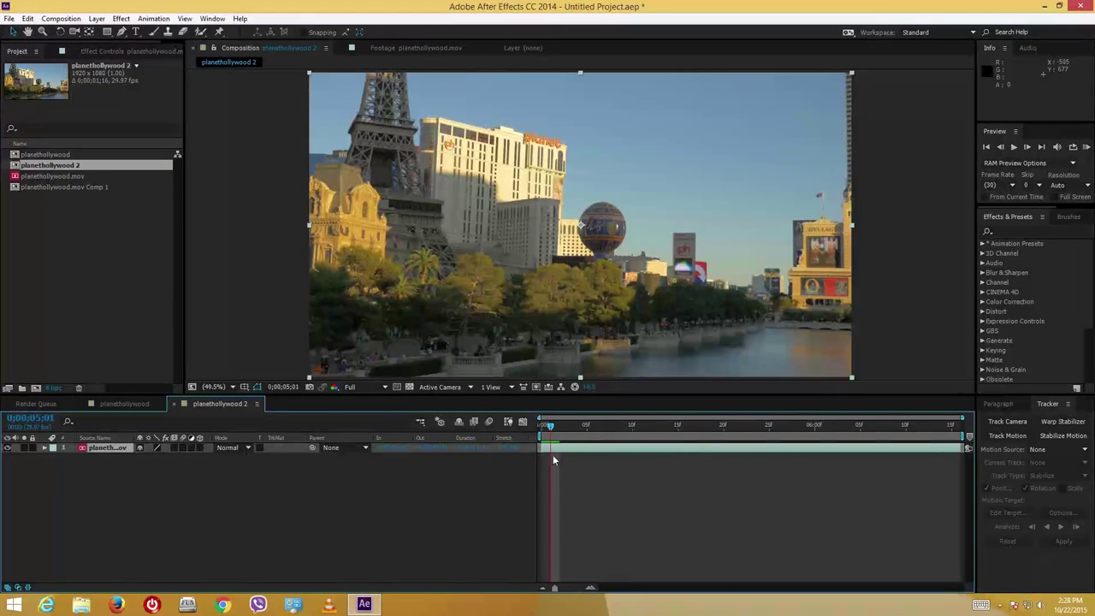
key("space")
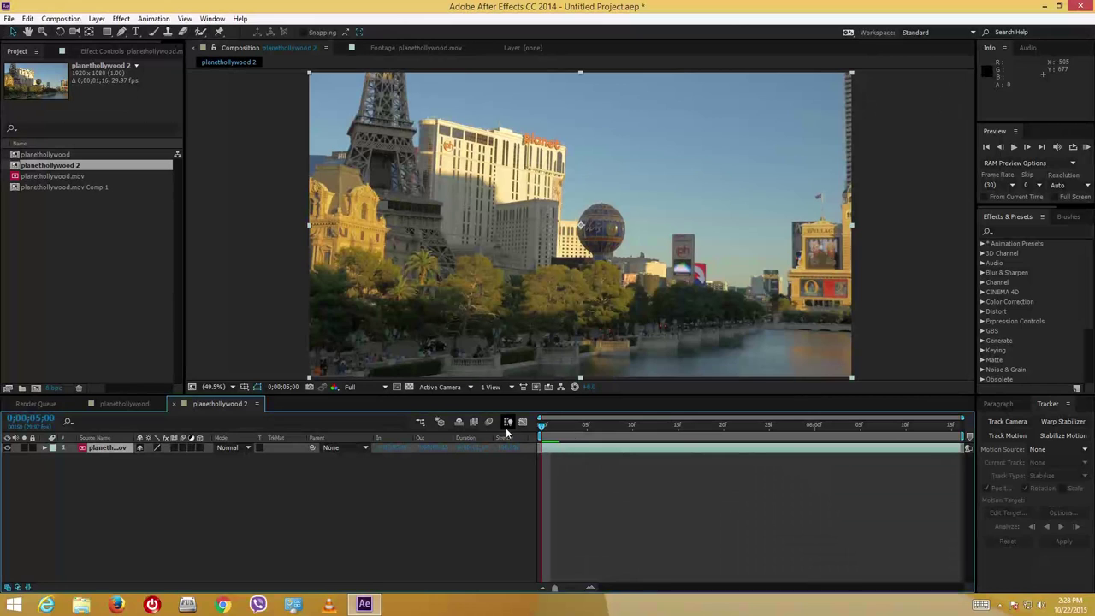
left_click(260, 545)
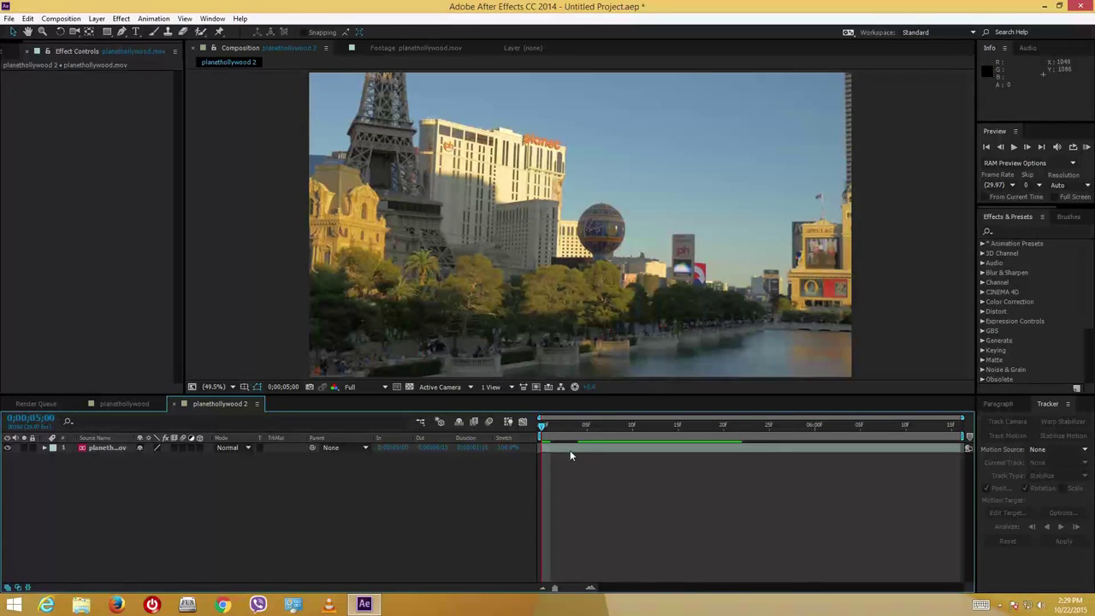
Apply Warp Stabilizer to the planethollywood.mov layer in the trimmed composition and preview the result after analysis
left_click(116, 449)
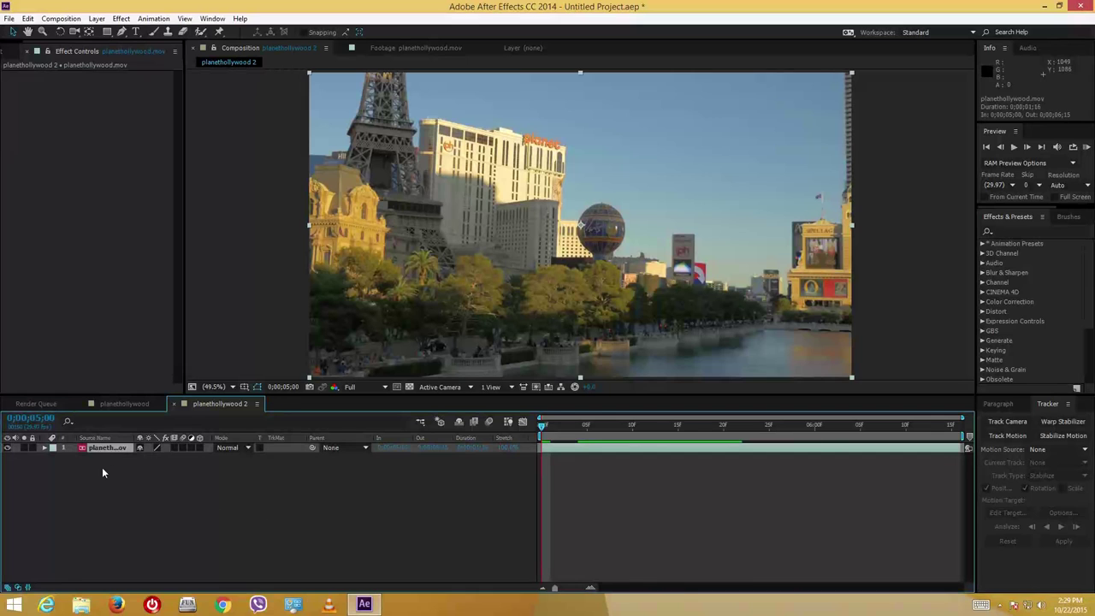
left_click(1061, 423)
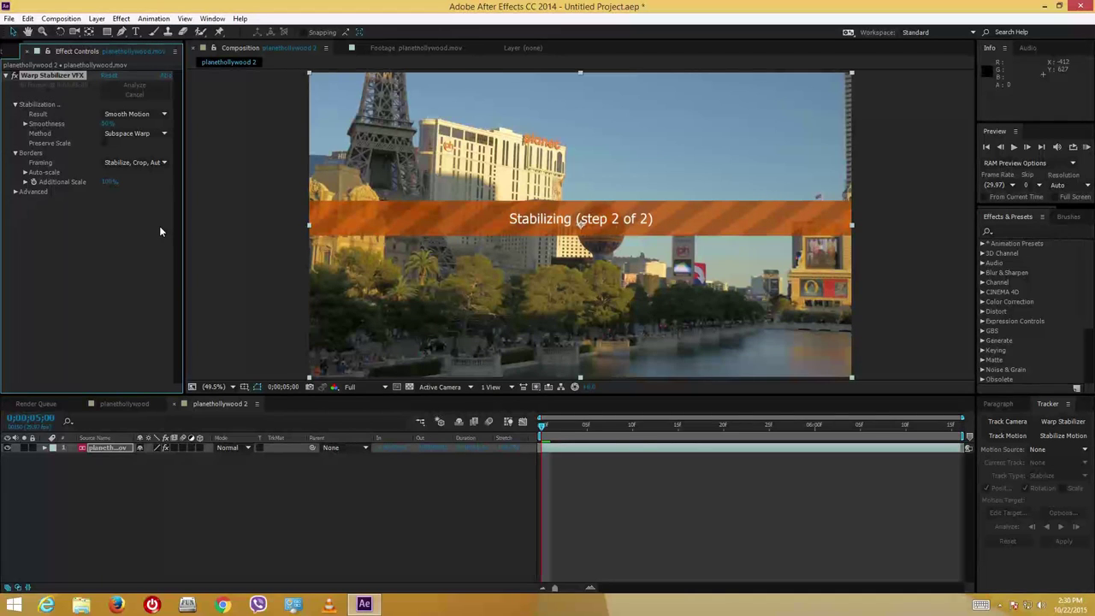
key("space")
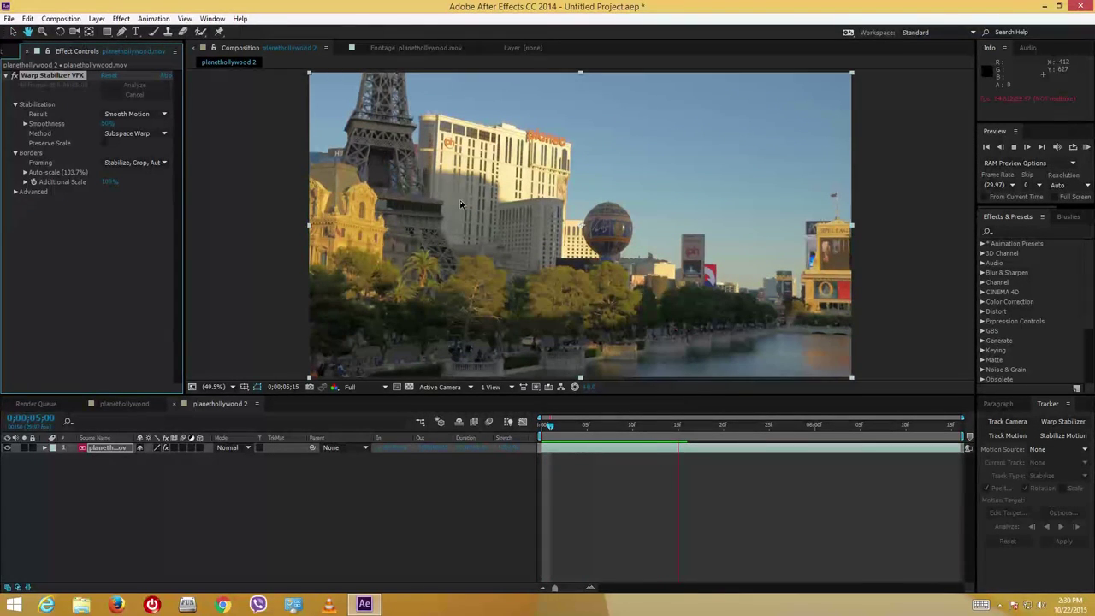
key("space")
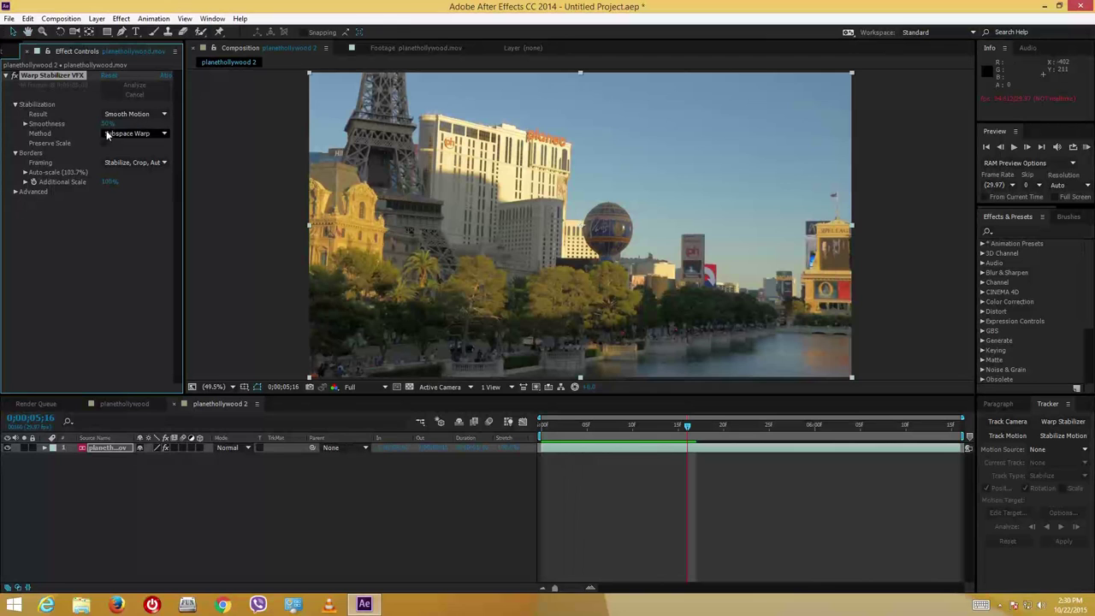
Set the Warp Stabilizer smoothness to 100% and play the composition from near its start
left_click(26, 124)
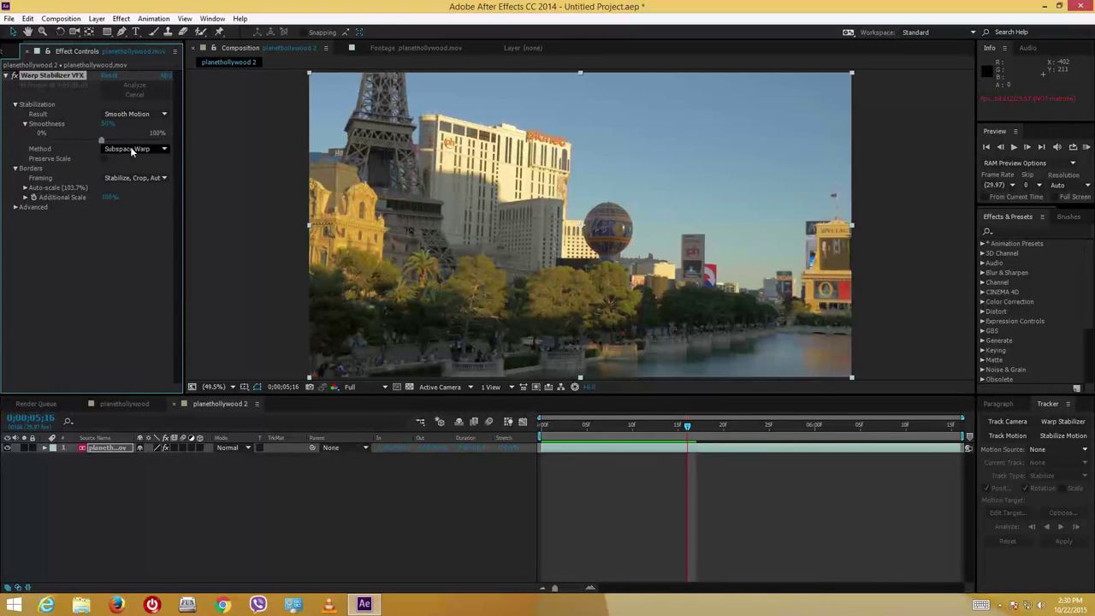
left_click_drag(103, 140, 176, 142)
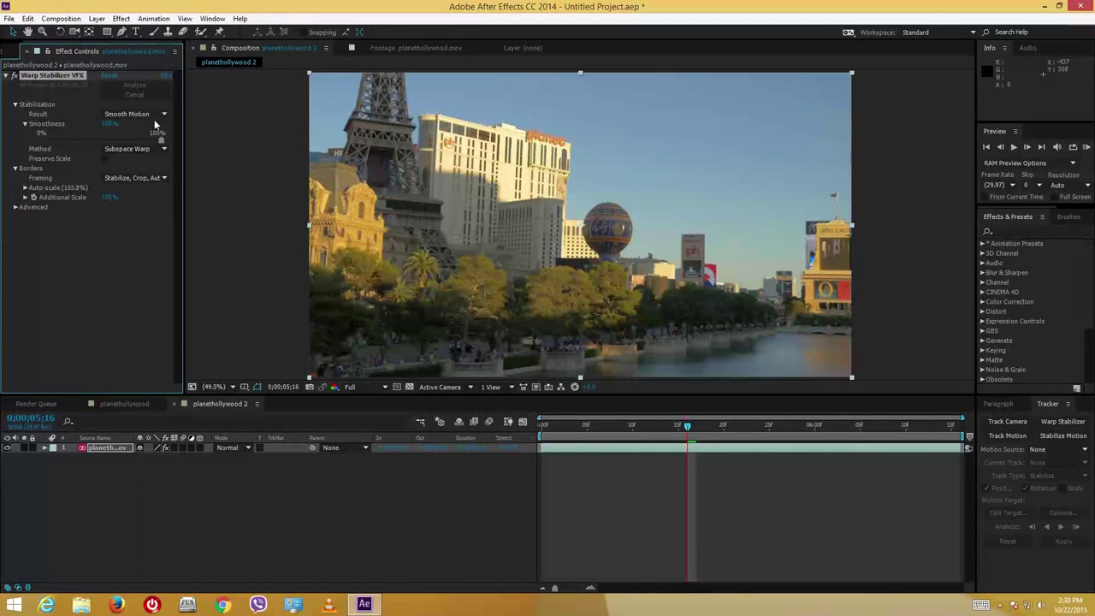
left_click(605, 426)
left_click(398, 414)
key("space")
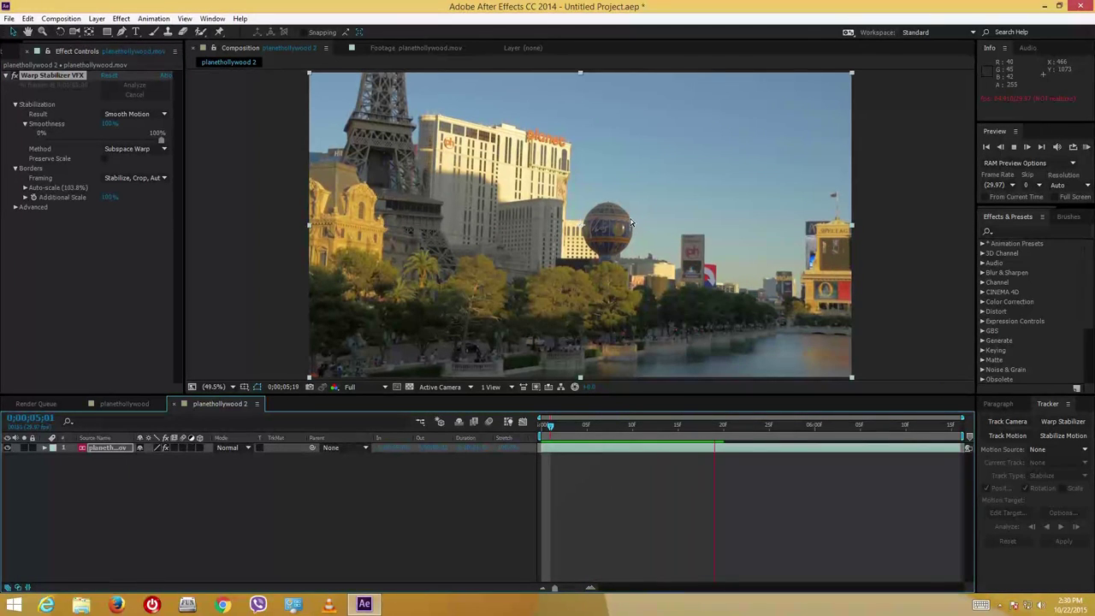
key("space")
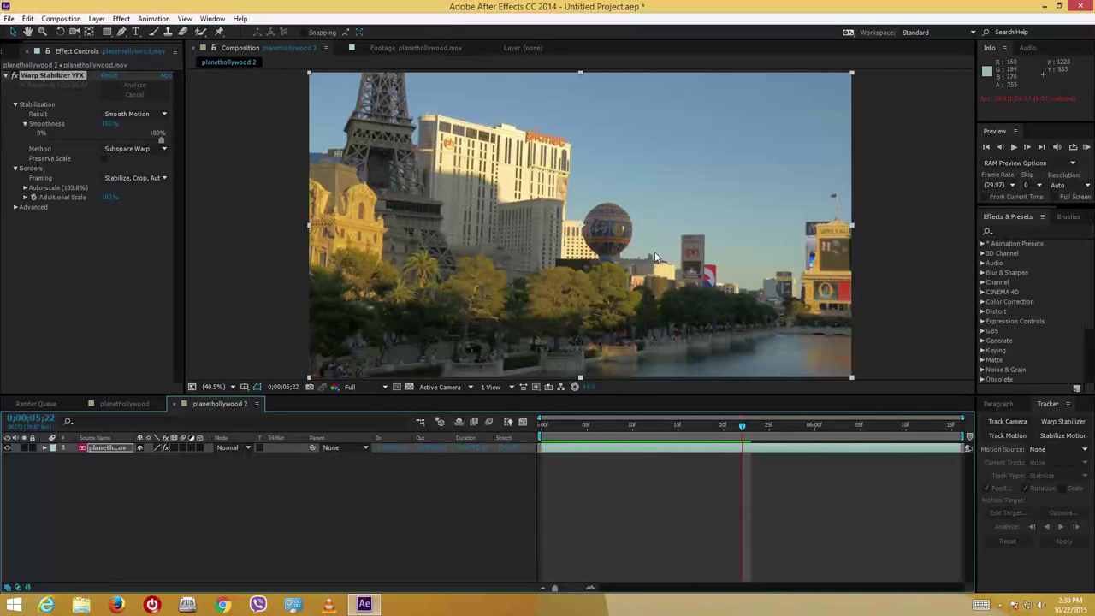
left_click(7, 51)
left_click(89, 264)
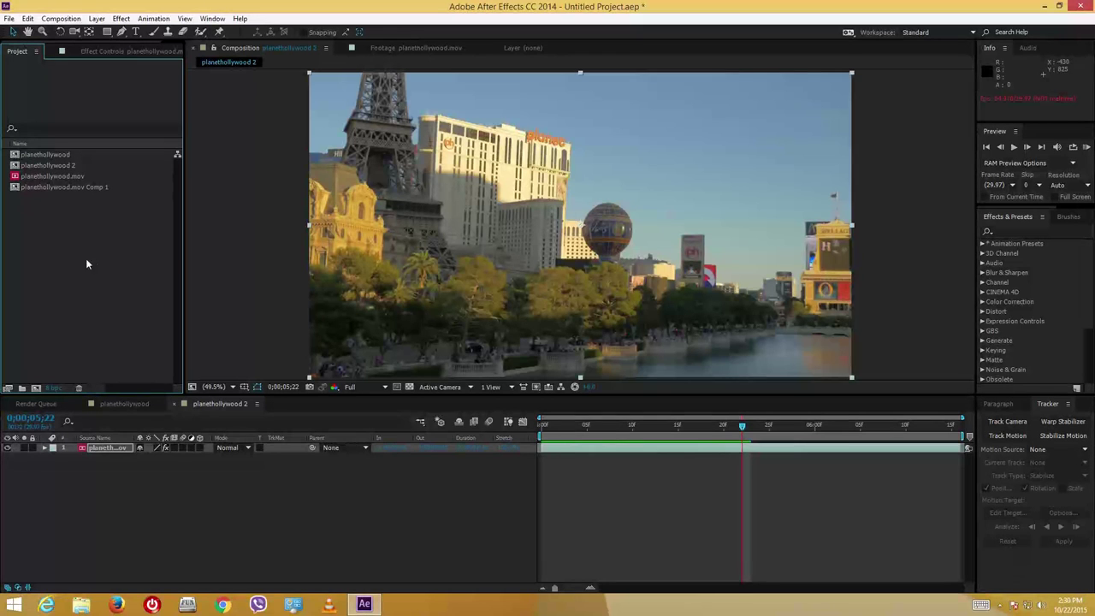
right_click(68, 229)
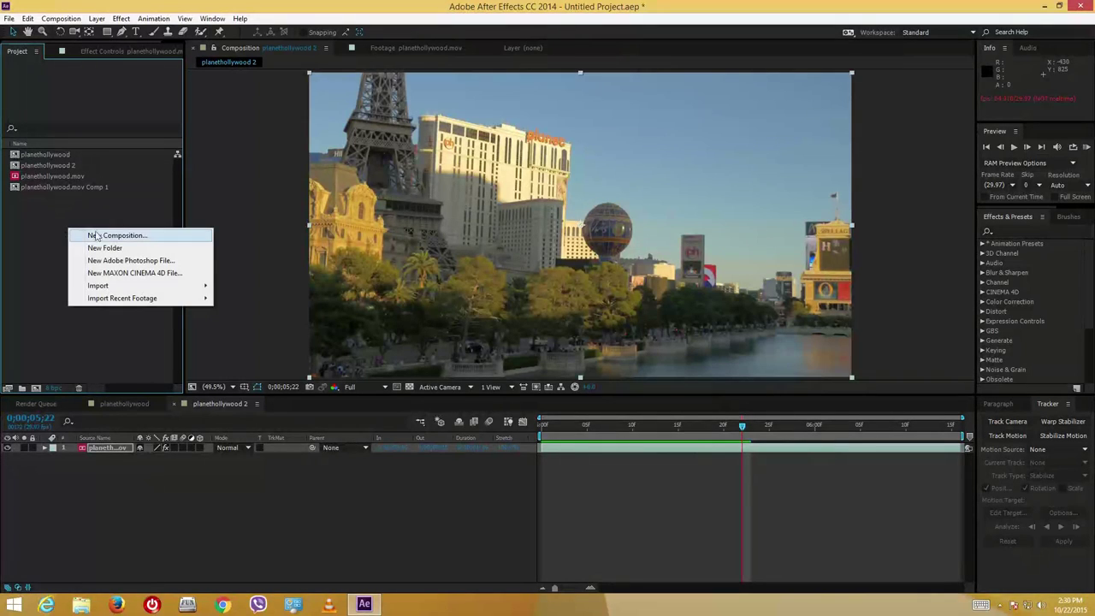
left_click(108, 236)
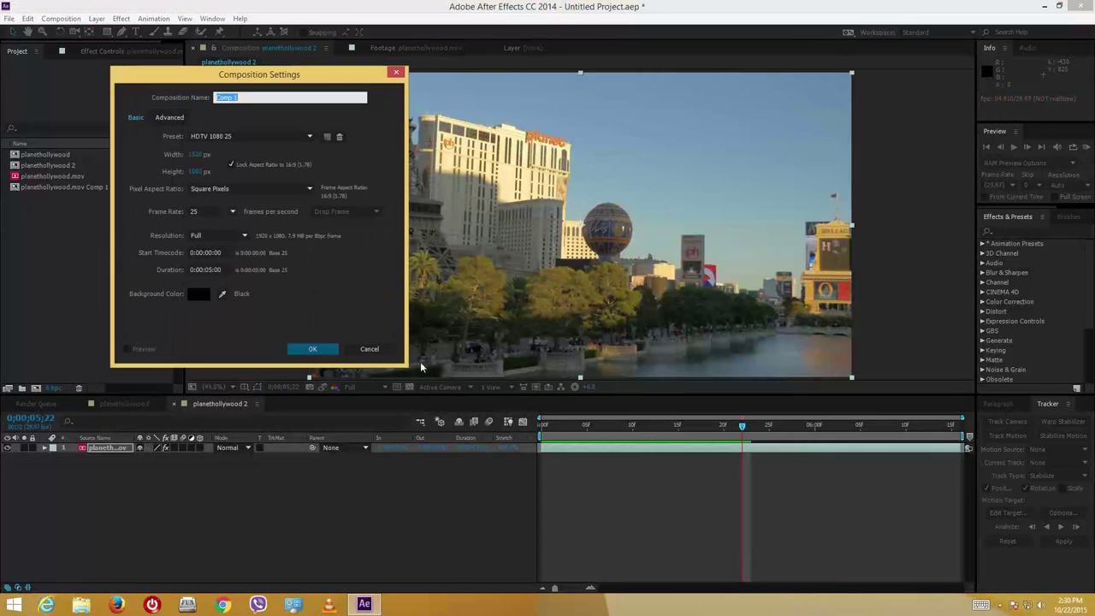
left_click(369, 348)
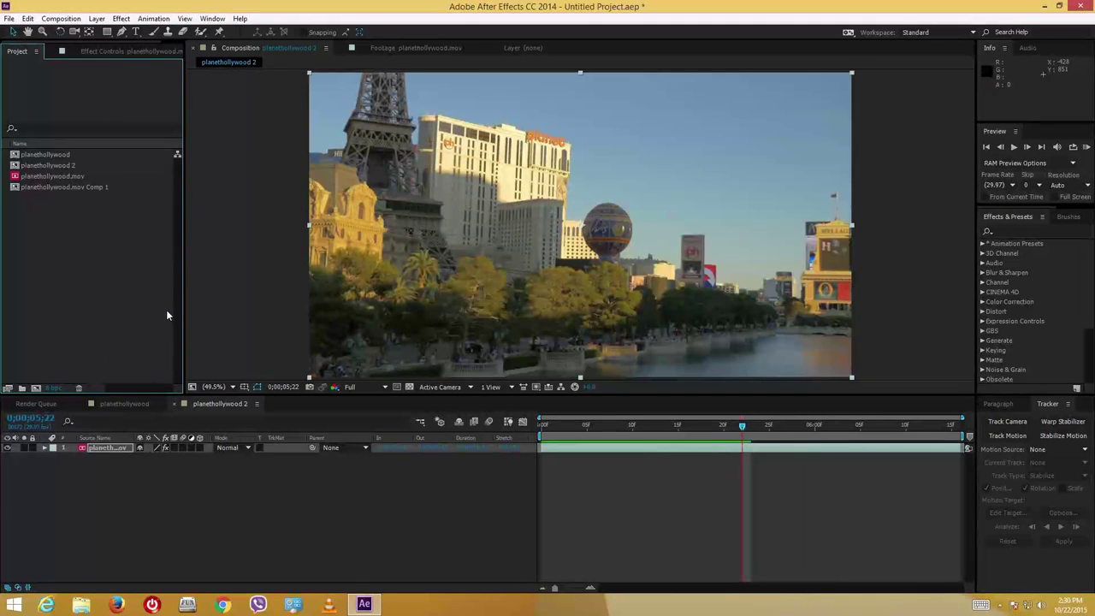
Create a new composition named Comp 1 at 1920 x 1080, 25 frames per second and 5 seconds long
right_click(76, 236)
left_click(94, 242)
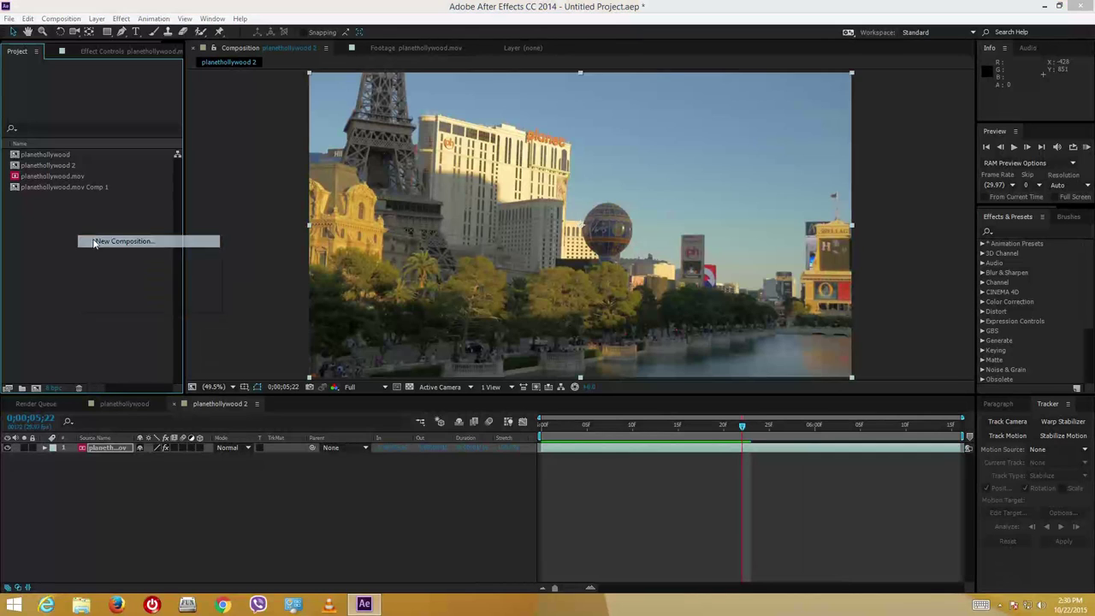
left_click(313, 347)
Draw two red rectangles side by side on separate shape layers, the right one about 333 by 234 pixels
left_click(107, 31)
left_click_drag(422, 123, 500, 187)
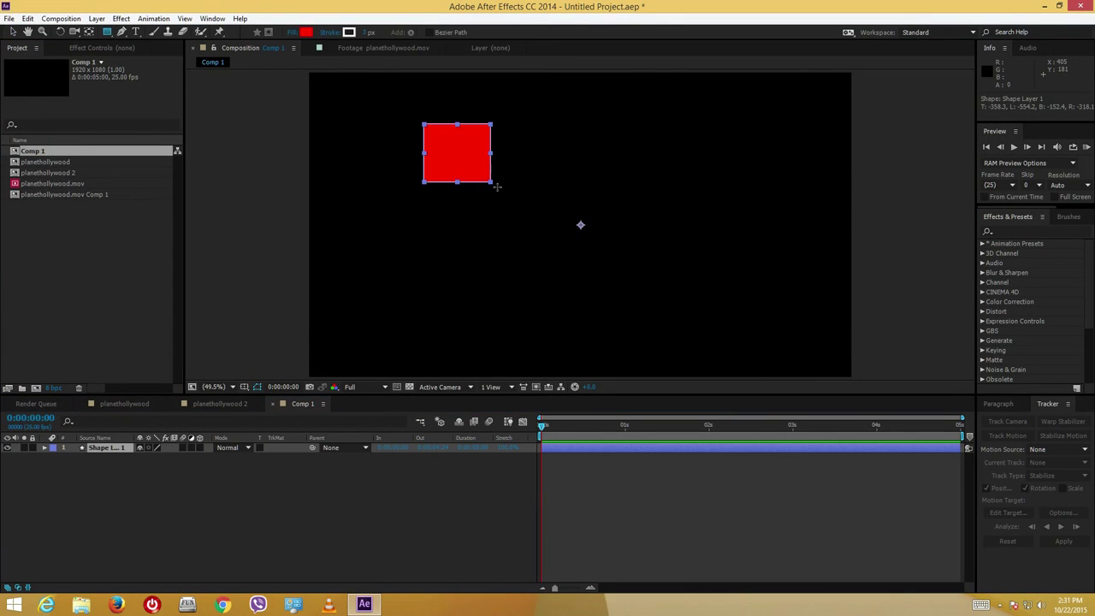
left_click(422, 523)
left_click_drag(587, 142, 682, 209)
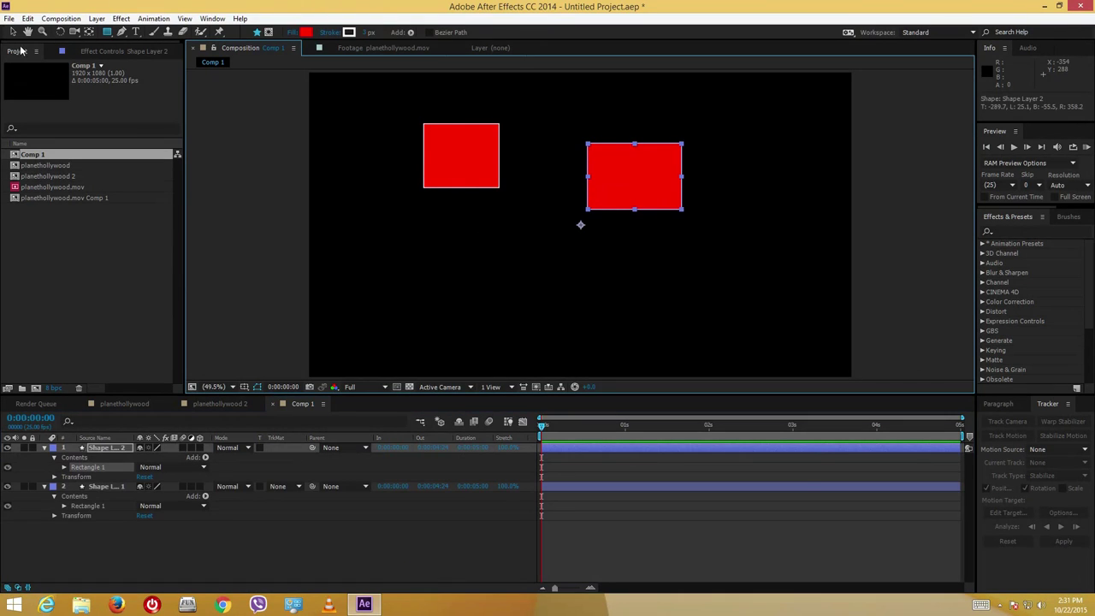
Collapse both shape layers' properties, and move the left rectangle down and outward and the right rectangle farther right
left_click(13, 31)
left_click(359, 549)
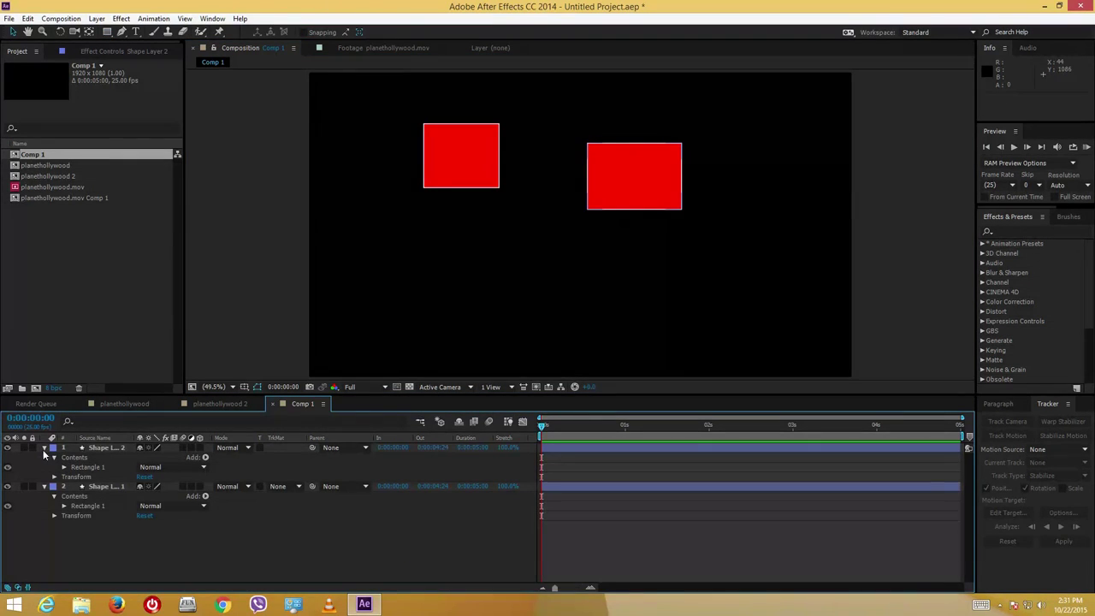
left_click(46, 448)
left_click(46, 457)
left_click_drag(480, 142, 429, 210)
left_click_drag(676, 201, 715, 206)
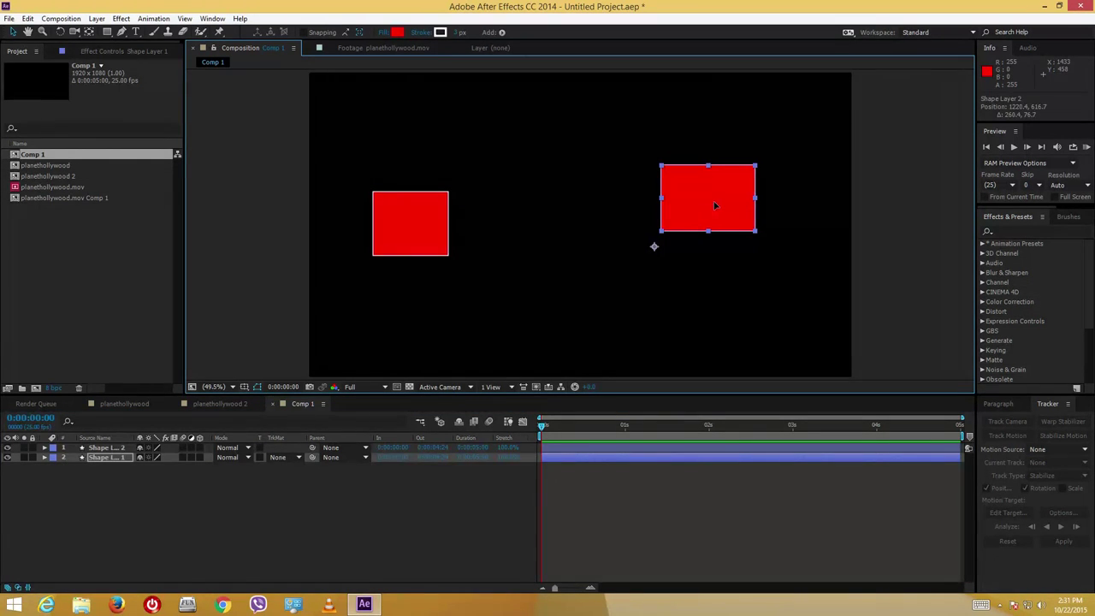
Move the left rectangle up and inward and the right rectangle down and inward, each one independently
left_click_drag(428, 213, 447, 168)
left_click_drag(705, 207, 711, 253)
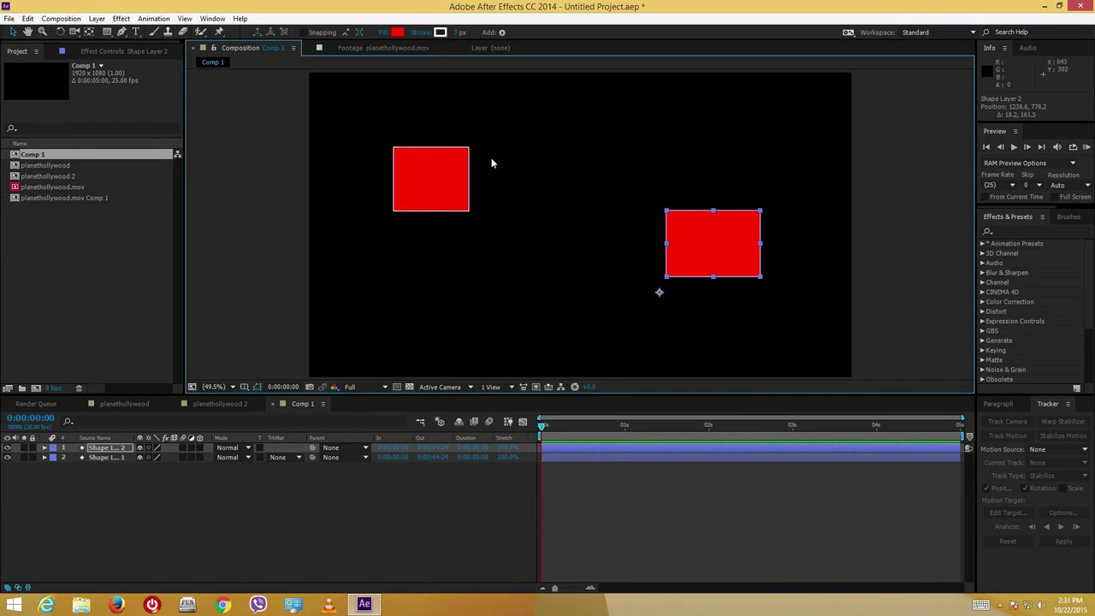
left_click_drag(668, 251, 635, 263)
left_click_drag(435, 160, 452, 145)
left_click_drag(703, 271, 676, 277)
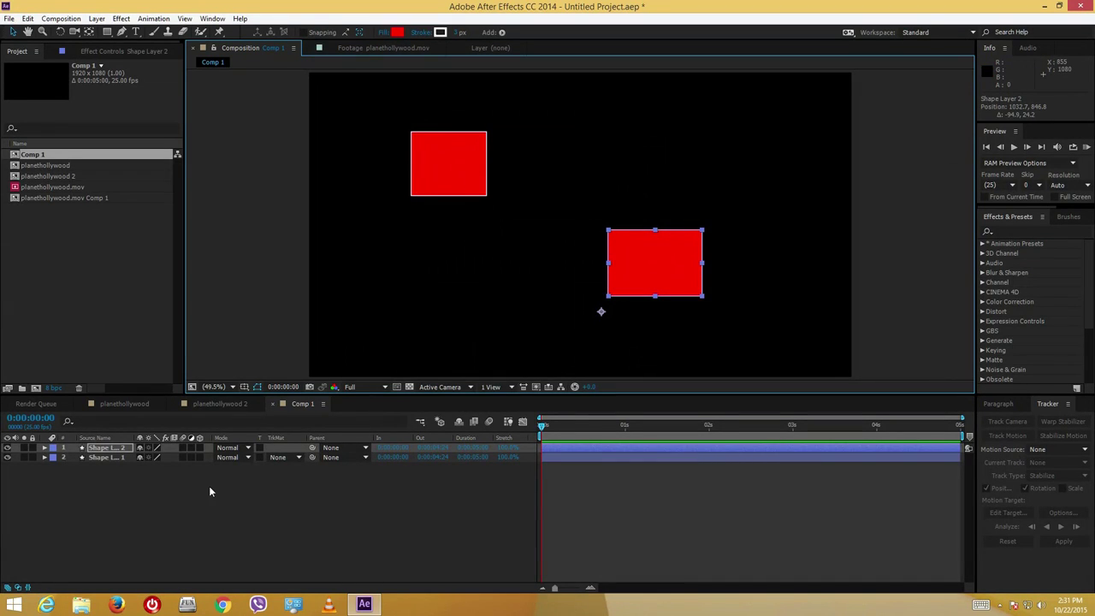
mouse_move(661, 291)
left_mouse_down()
mouse_move(642, 306)
mouse_move(657, 294)
left_mouse_up()
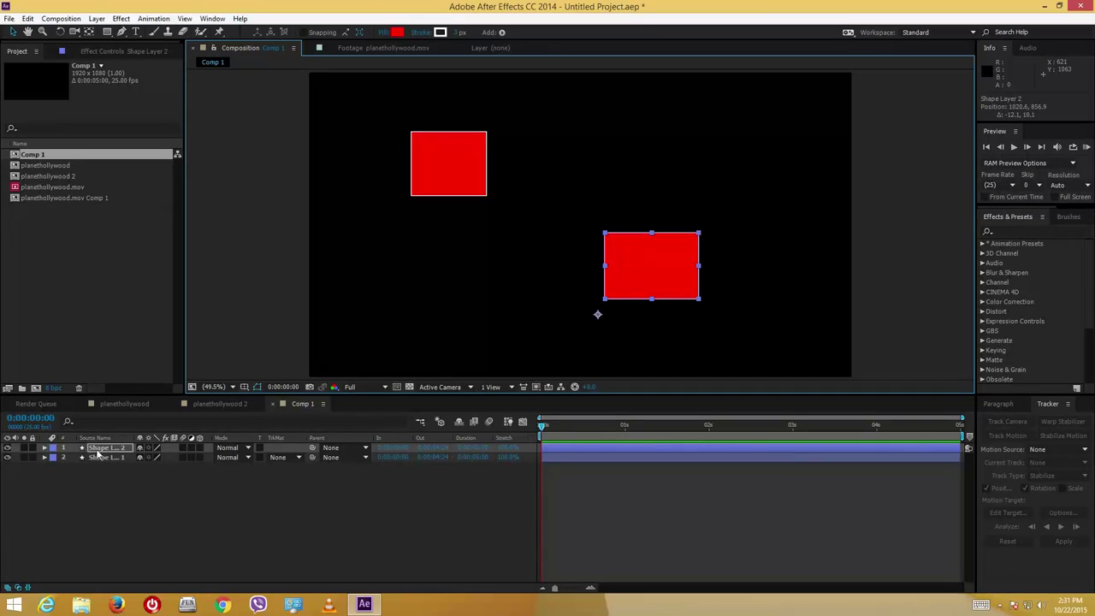
Reorder Shape Layer 2 below Shape Layer 1 and select the upper-left rectangle
left_click_drag(91, 448, 88, 472)
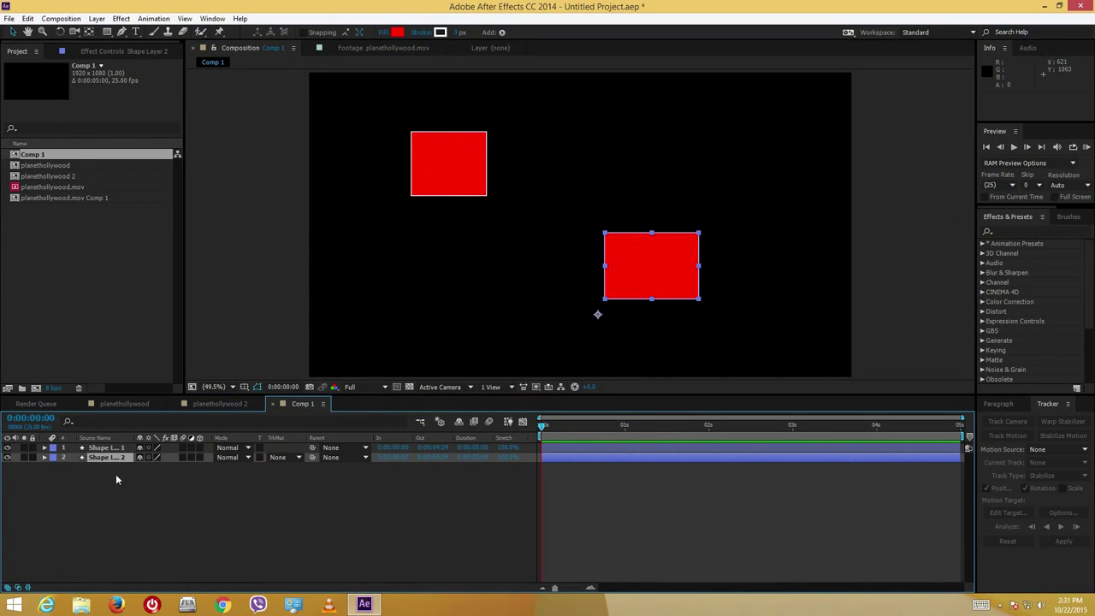
left_click(226, 499)
left_click(444, 179)
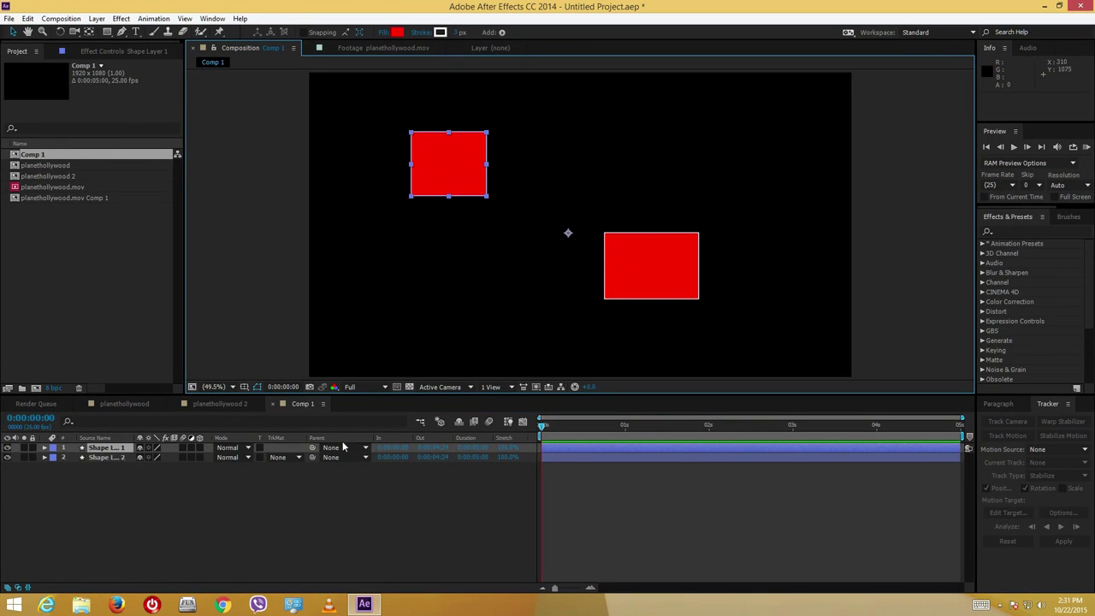
Hide the timeline's in/out, transfer controls and layer switches columns and restore all three
left_click(28, 586)
left_click(17, 587)
left_click(7, 587)
left_click(7, 587)
left_click(17, 587)
left_click(28, 587)
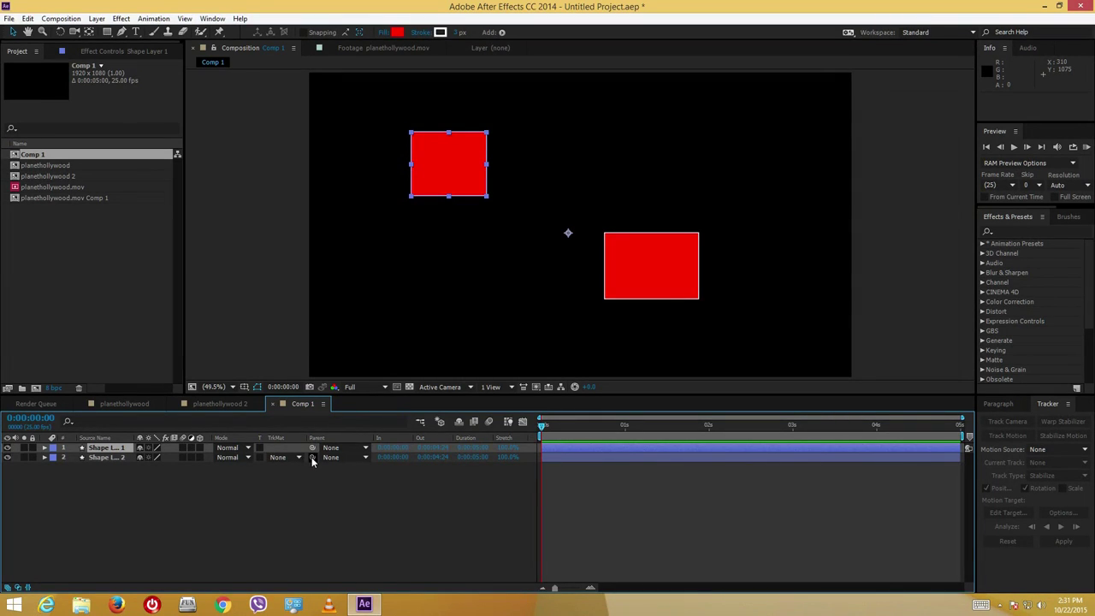
Parent Shape Layer 2 to Shape Layer 1 with the pick whip and deselect the layers
left_click(634, 286)
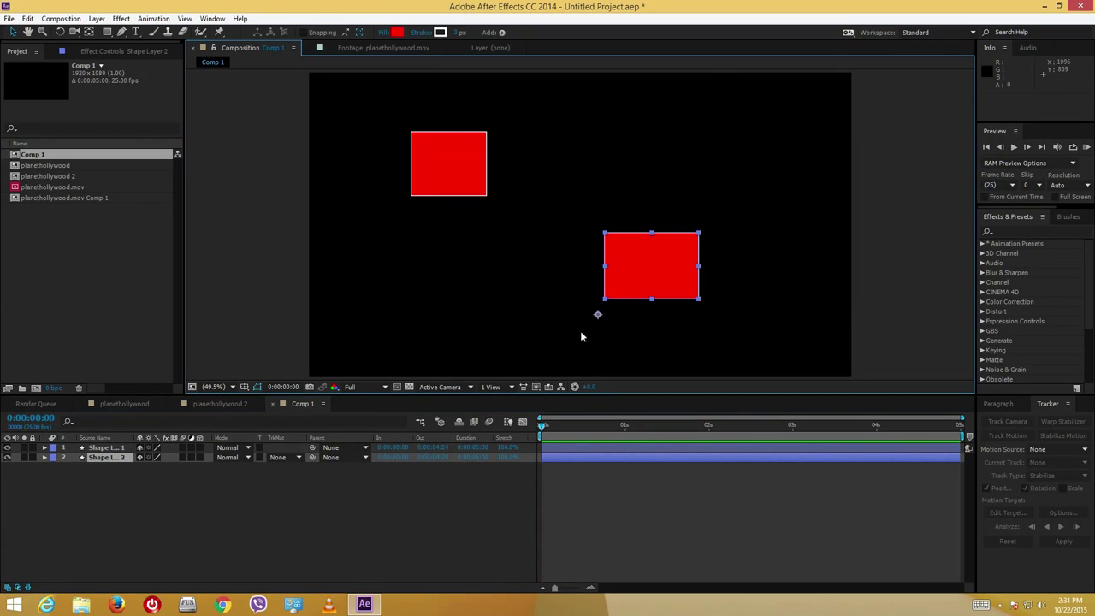
left_click_drag(313, 458, 99, 451)
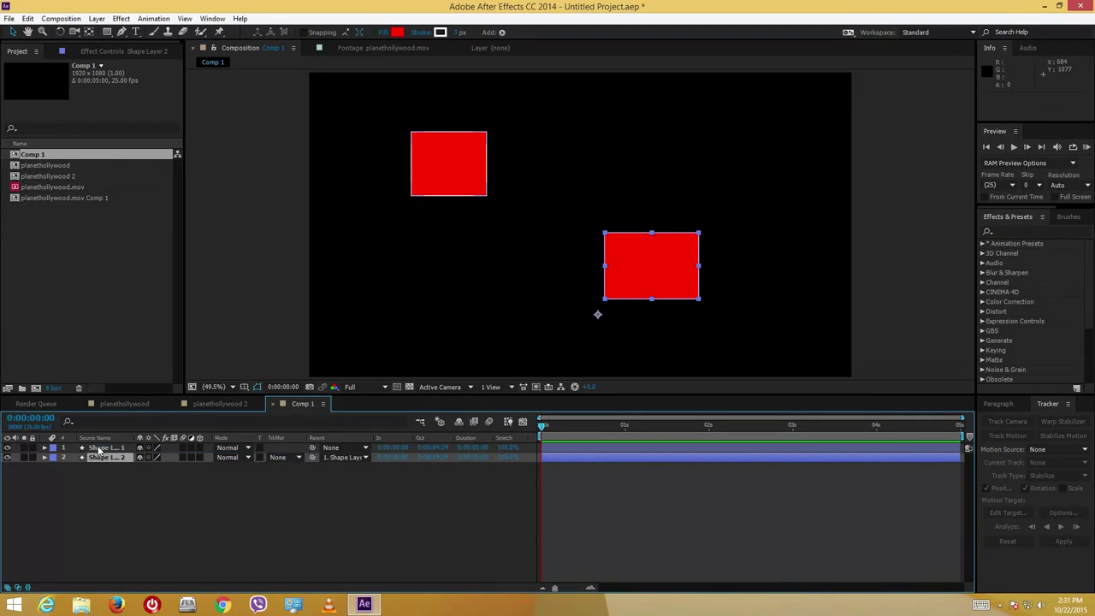
left_click(310, 508)
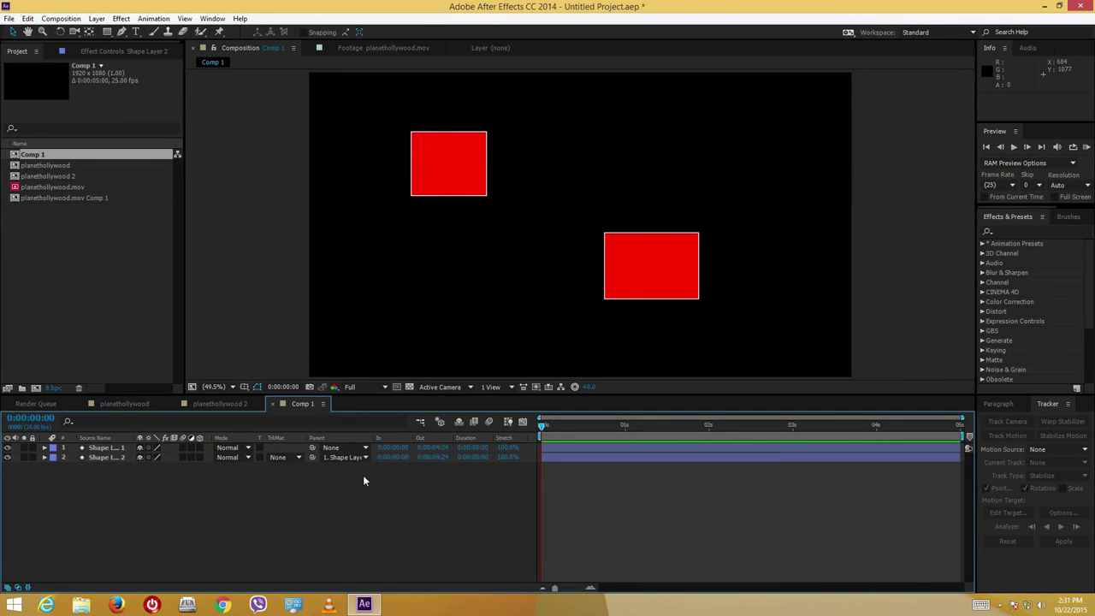
Test the parenting by moving the upper parent rectangle around and repositioning the lower child rectangle on its own
left_click(464, 185)
left_click_drag(457, 180, 480, 169)
left_click_drag(681, 280, 533, 265)
mouse_move(464, 157)
left_mouse_down()
mouse_move(455, 152)
mouse_move(481, 168)
mouse_move(476, 140)
left_mouse_up()
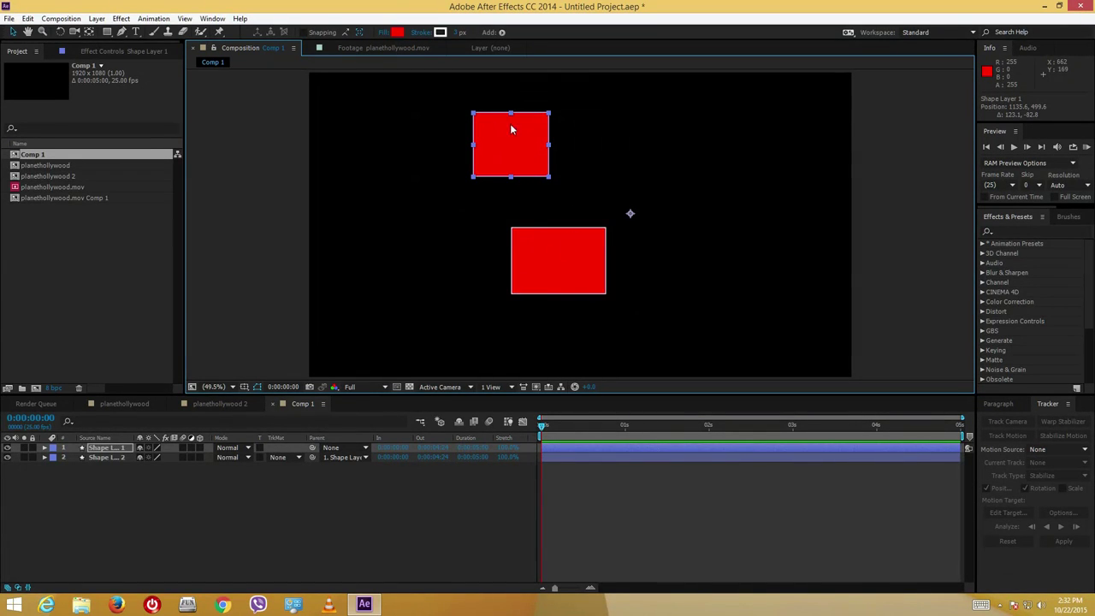
left_click_drag(501, 140, 510, 151)
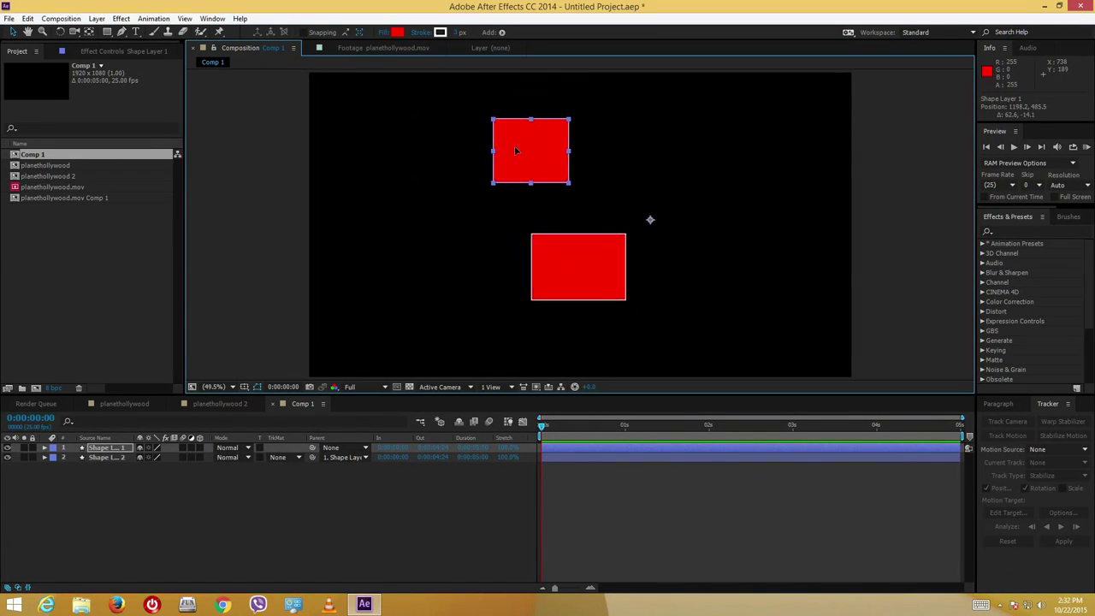
left_click(556, 269)
mouse_move(556, 270)
left_mouse_down()
mouse_move(609, 272)
mouse_move(567, 275)
left_mouse_up()
key("ctrl+z")
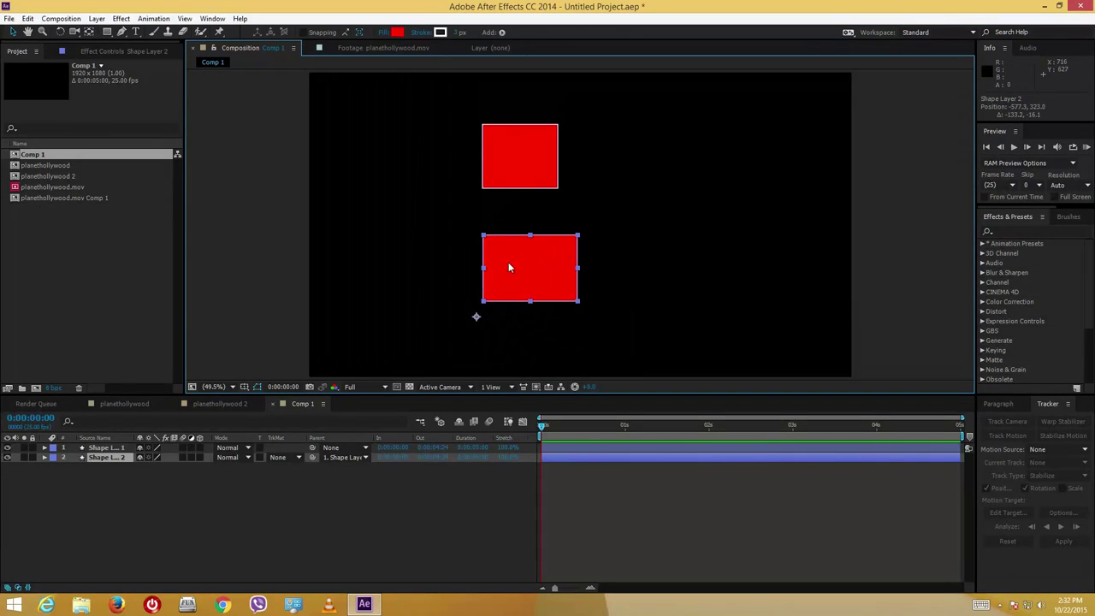
Delete the parent rectangle's layer, Shape Layer 1, from Comp 1
left_click(208, 501)
left_click(115, 451)
key("Delete")
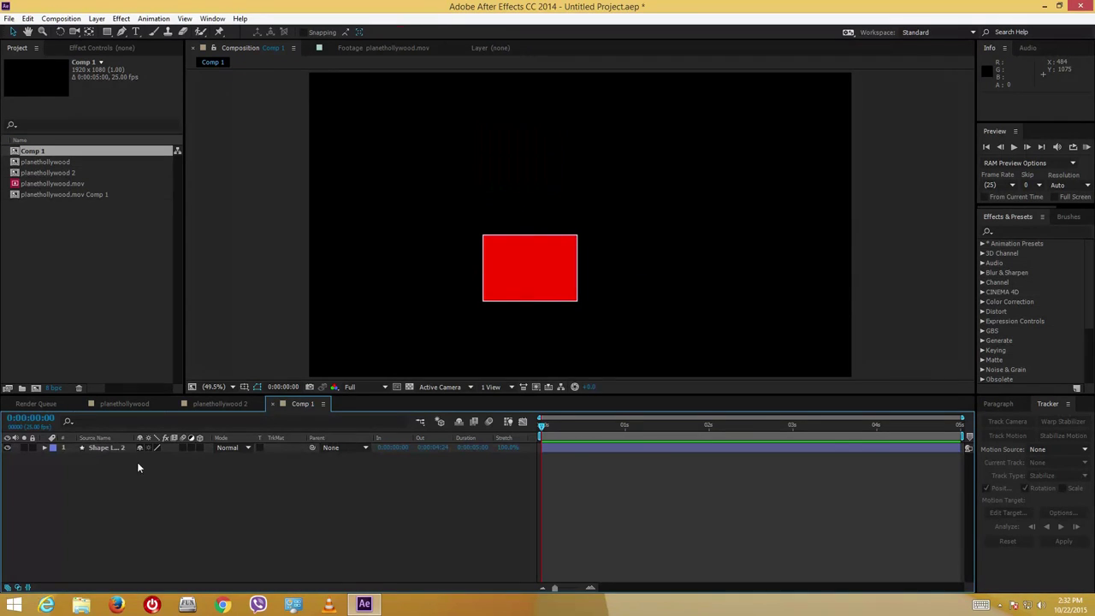
Add a null object to Comp 1 and move it above the rectangle's left edge, to about 538, 372
right_click(278, 494)
mouse_move(370, 374)
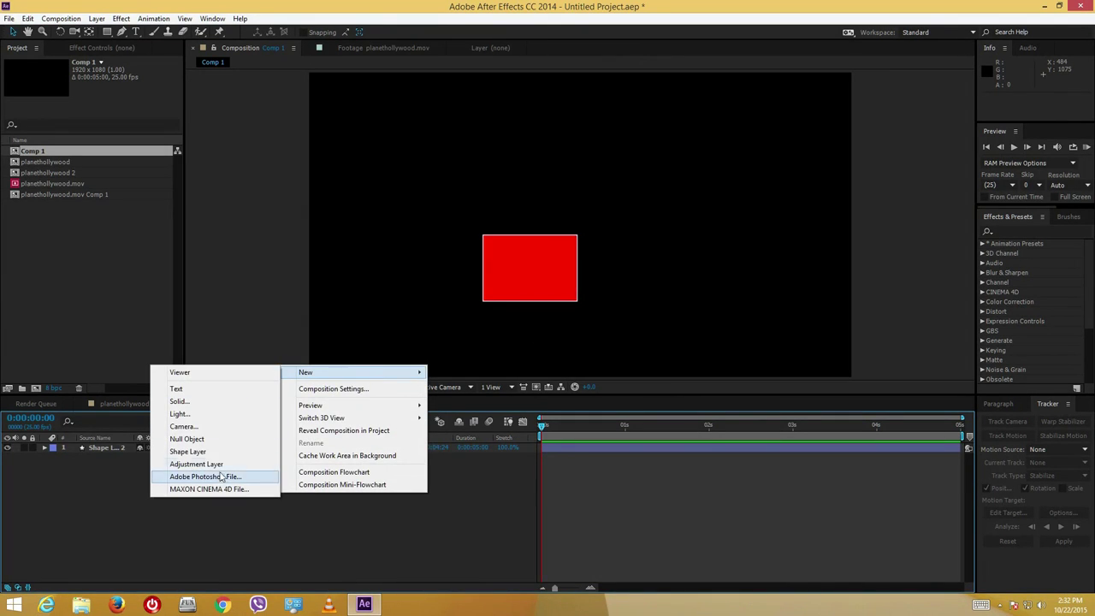
left_click(182, 439)
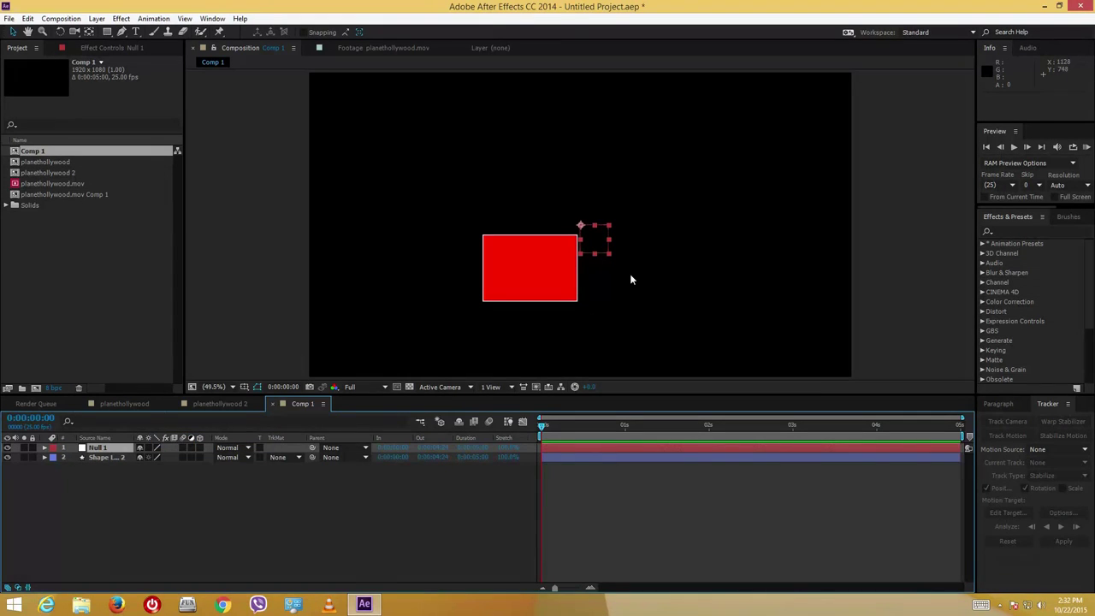
left_click(606, 220)
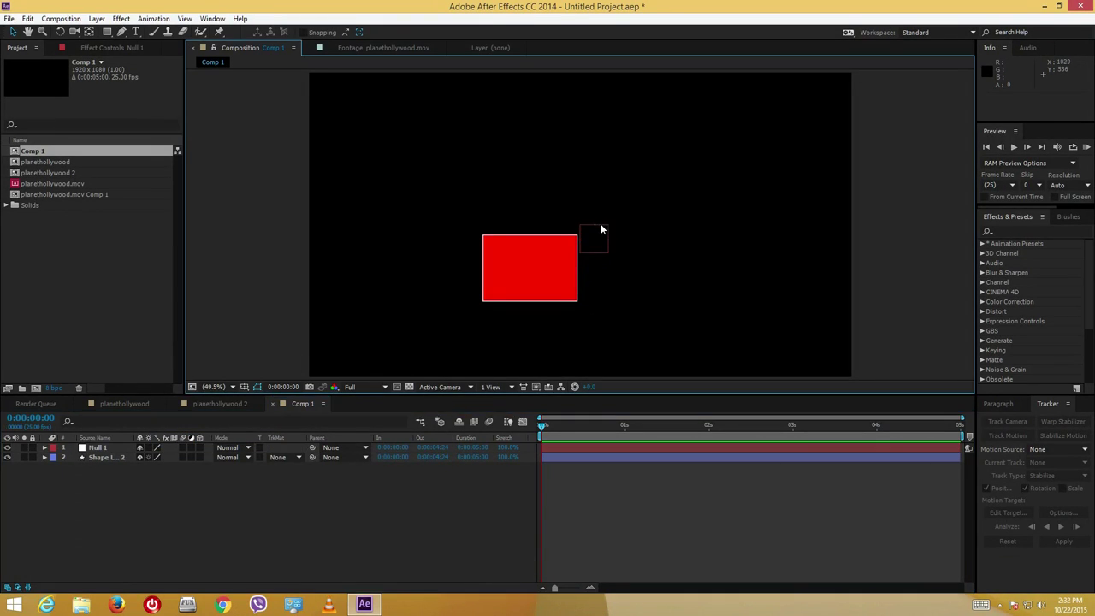
left_click(104, 448)
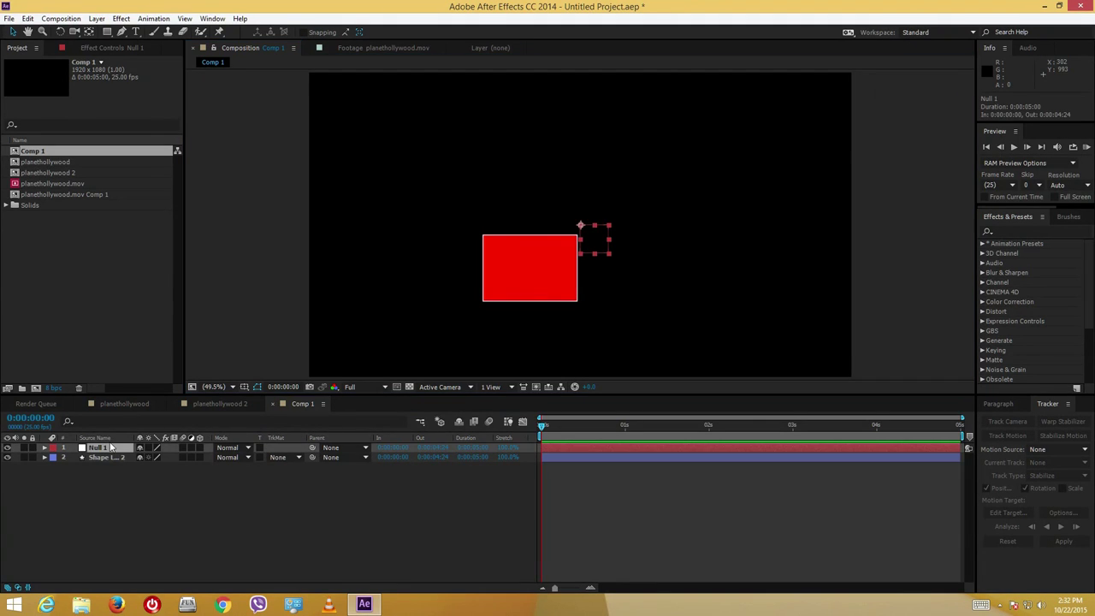
left_click_drag(582, 229, 459, 138)
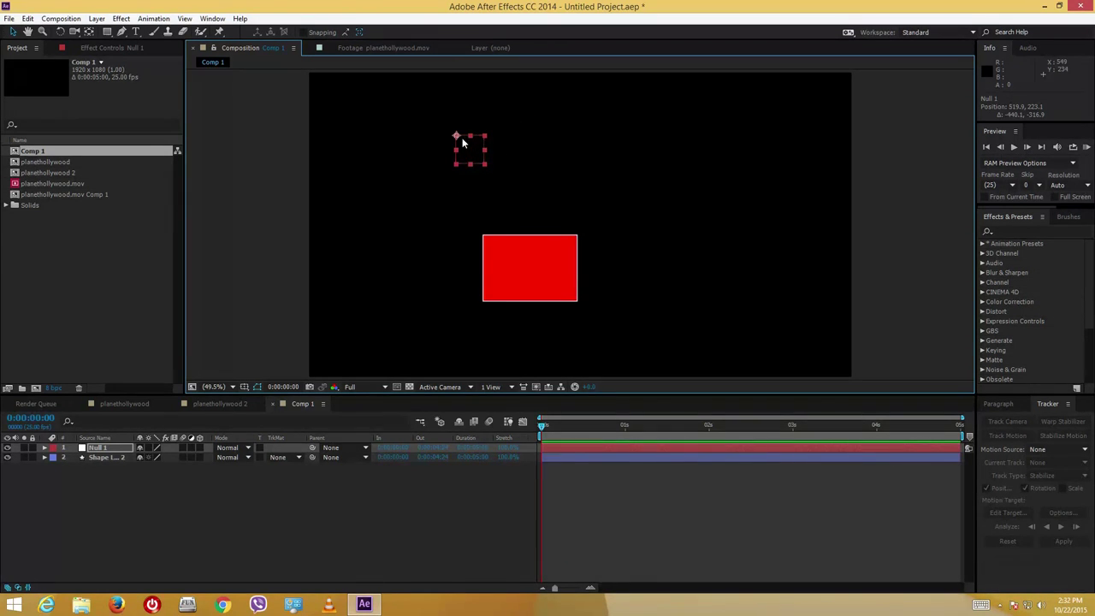
left_click_drag(456, 137, 461, 178)
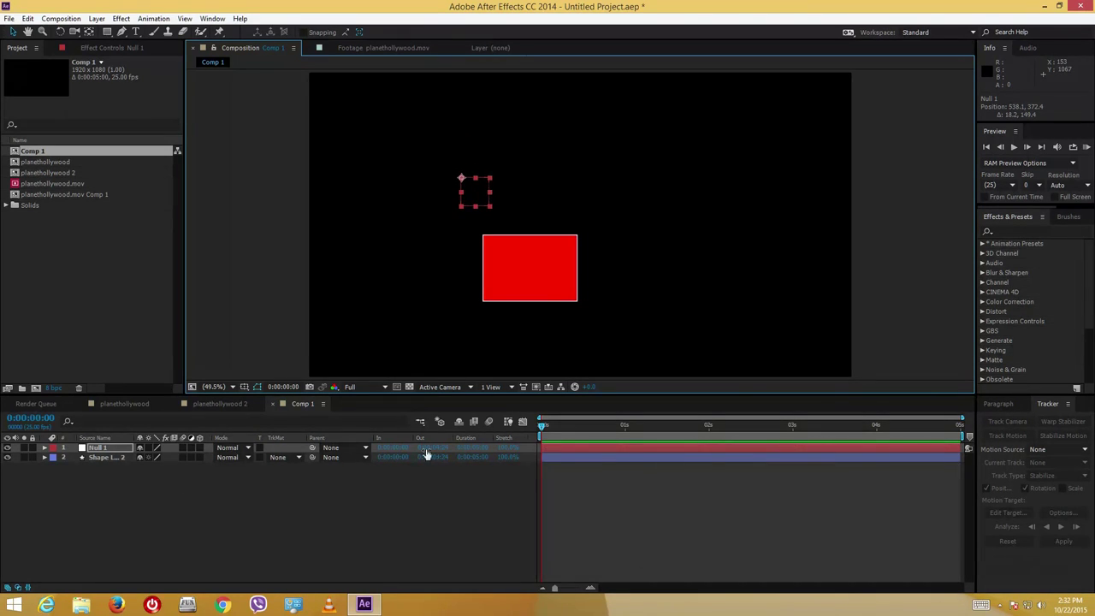
left_click(416, 497)
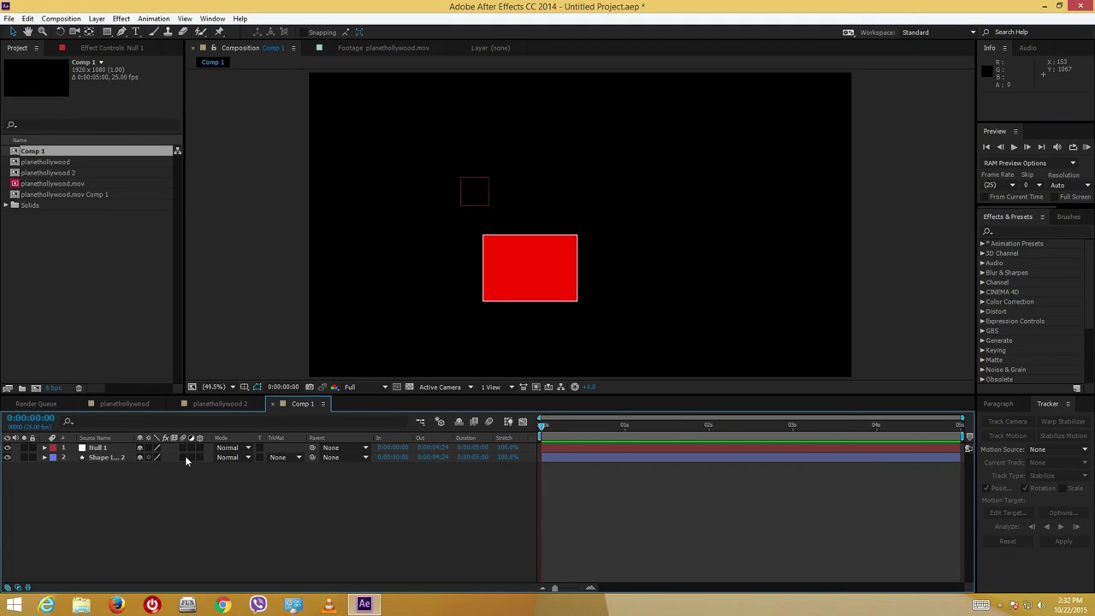
Parent Shape Layer 2 to Null 1 with the pick whip and select the null in the composition
left_click_drag(312, 457, 107, 449)
left_click(477, 183)
left_click(468, 180)
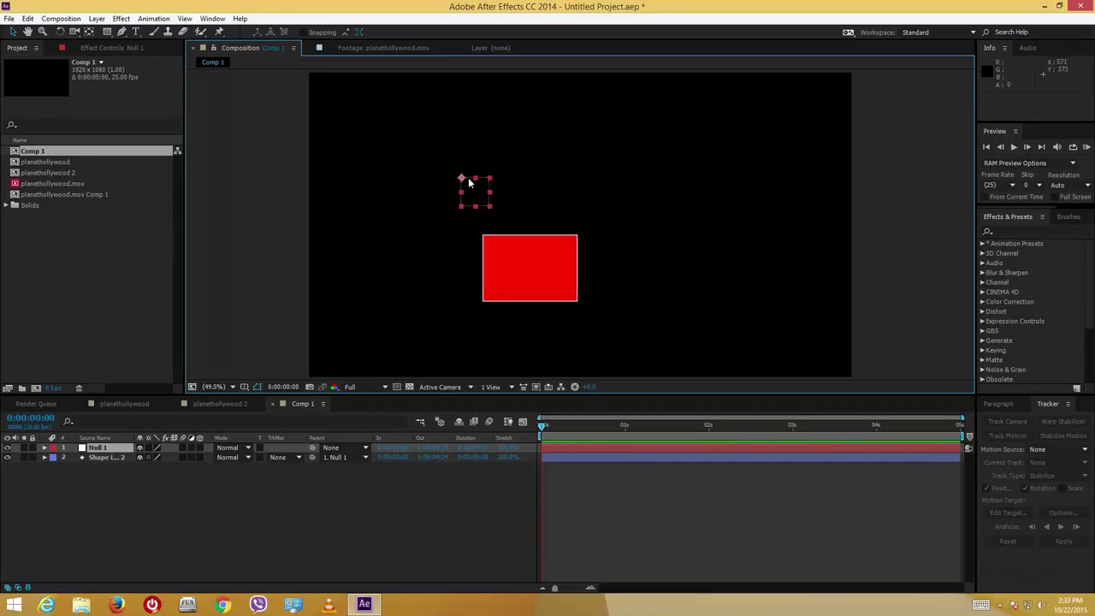
Test the null parenting by moving the null up, repositioning the rectangle on its own, and moving the null again
left_click_drag(468, 172, 494, 154)
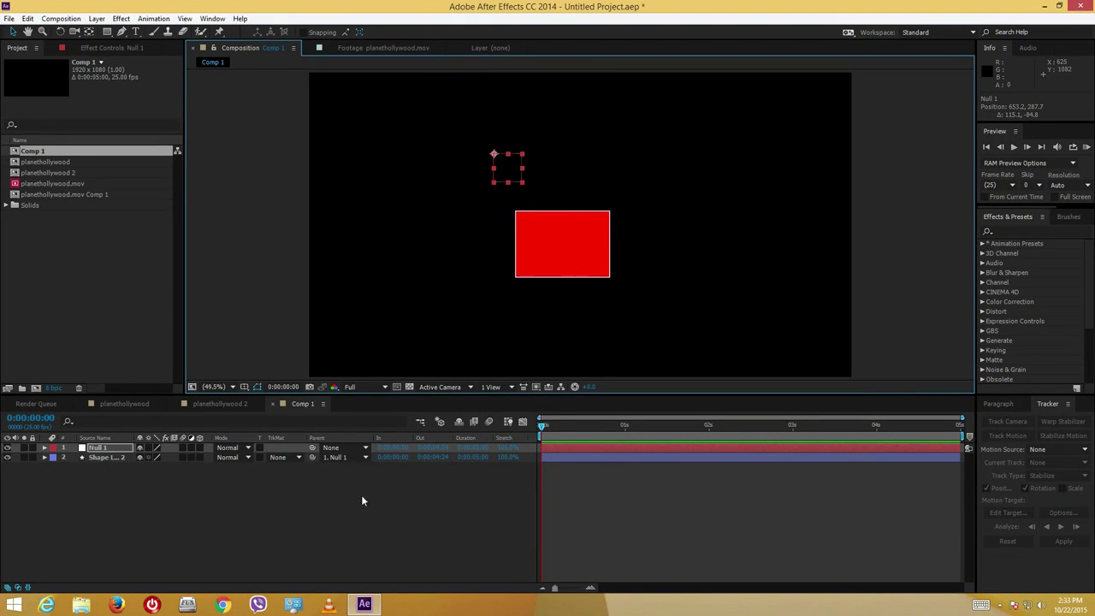
left_click(571, 242)
left_click_drag(535, 236, 497, 257)
left_click_drag(601, 293, 617, 175)
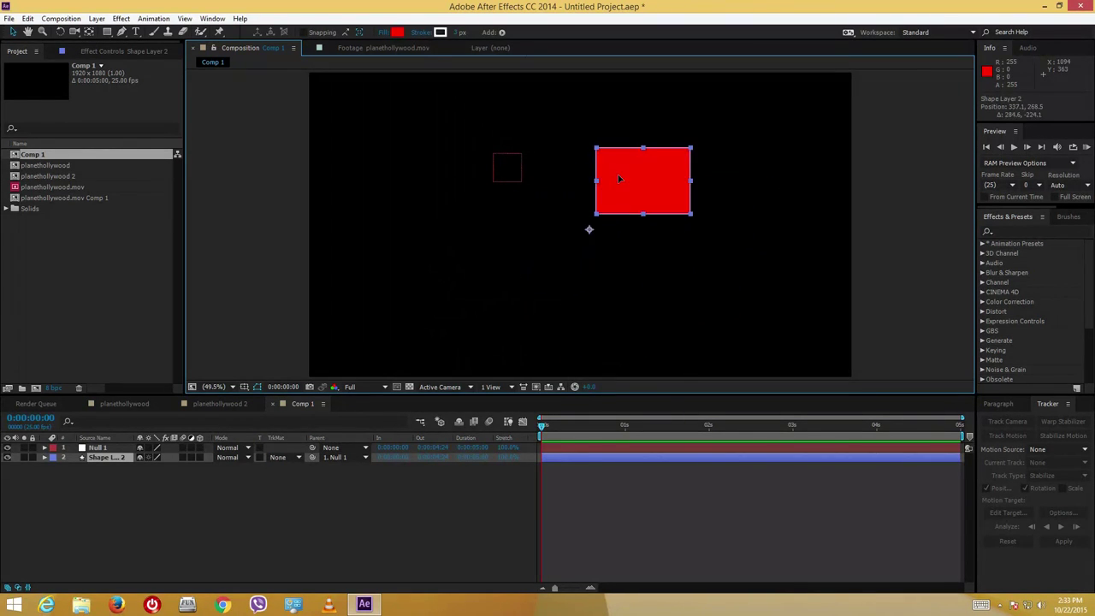
left_click(495, 159)
left_click_drag(495, 159, 473, 143)
Draw another red rectangle about 416 by 277 pixels on a new shape layer below the null and parent it to Null 1
left_click(107, 32)
left_click_drag(465, 223, 548, 313)
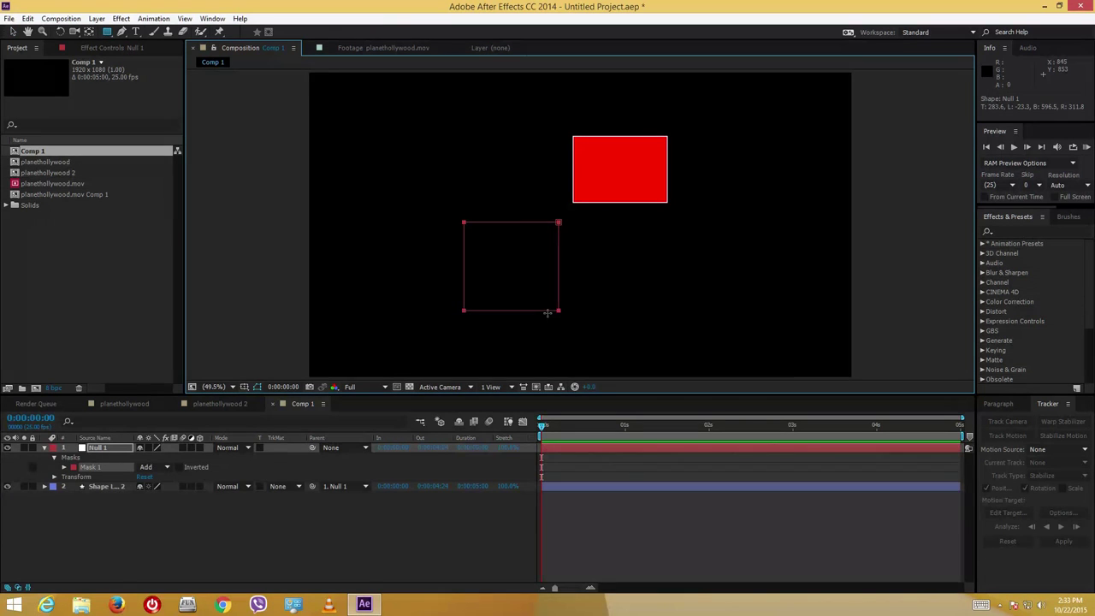
key("ctrl+z")
left_click_drag(457, 248, 576, 327)
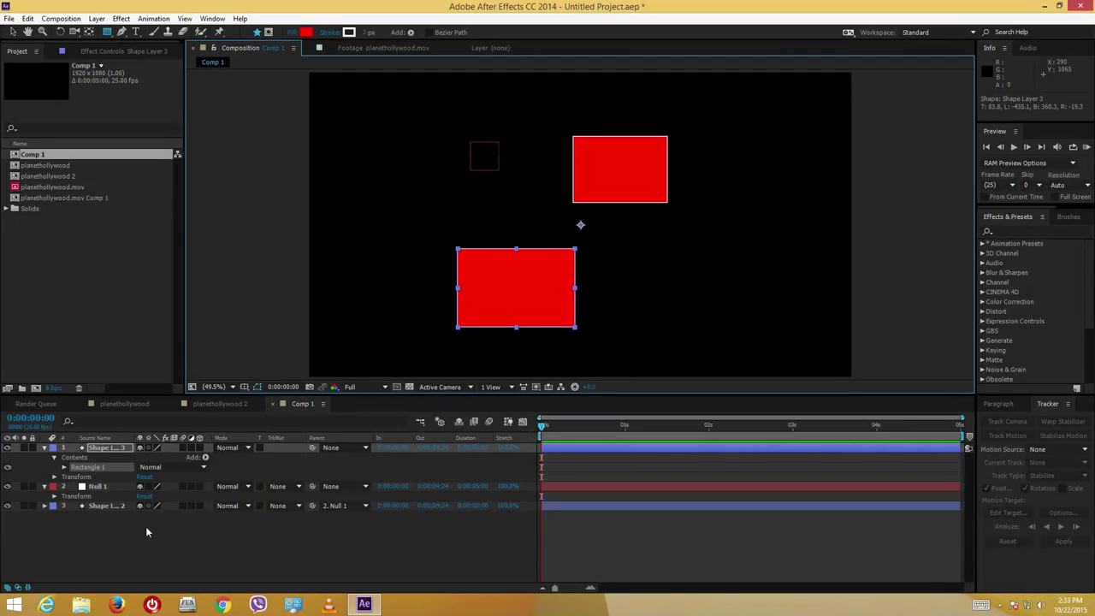
left_click(102, 505)
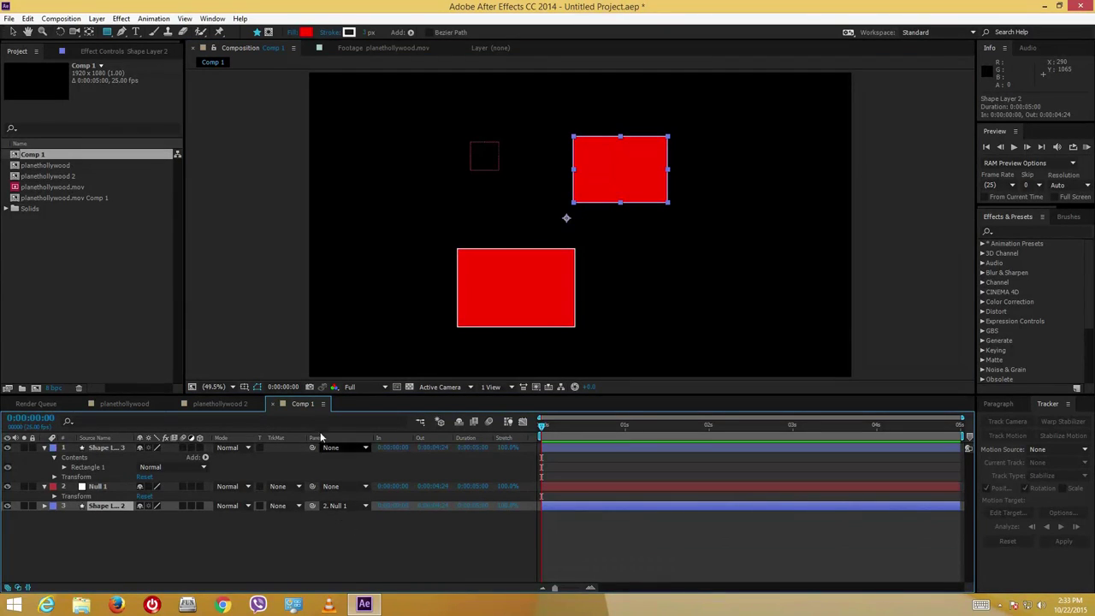
left_click_drag(312, 447, 115, 485)
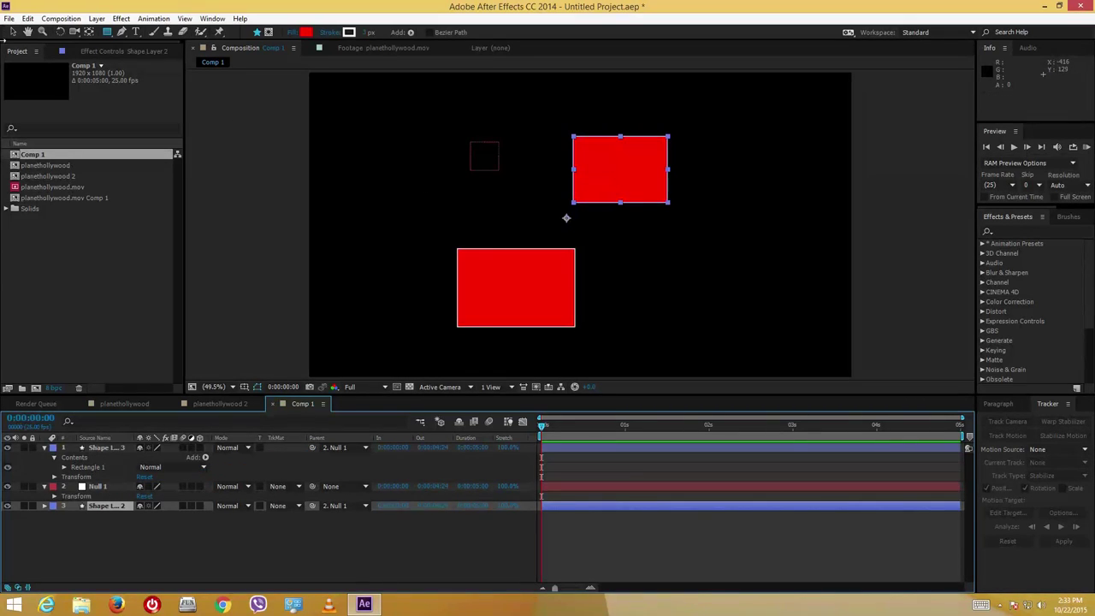
Reposition both child rectangles individually and move Null 1 to about 750, 197 to shift them together
left_click(13, 32)
mouse_move(471, 148)
left_mouse_down()
mouse_move(416, 150)
mouse_move(482, 133)
mouse_move(470, 146)
left_mouse_up()
left_click_drag(606, 161, 646, 176)
left_click_drag(480, 284, 430, 252)
left_click(453, 151)
left_click_drag(456, 125, 524, 128)
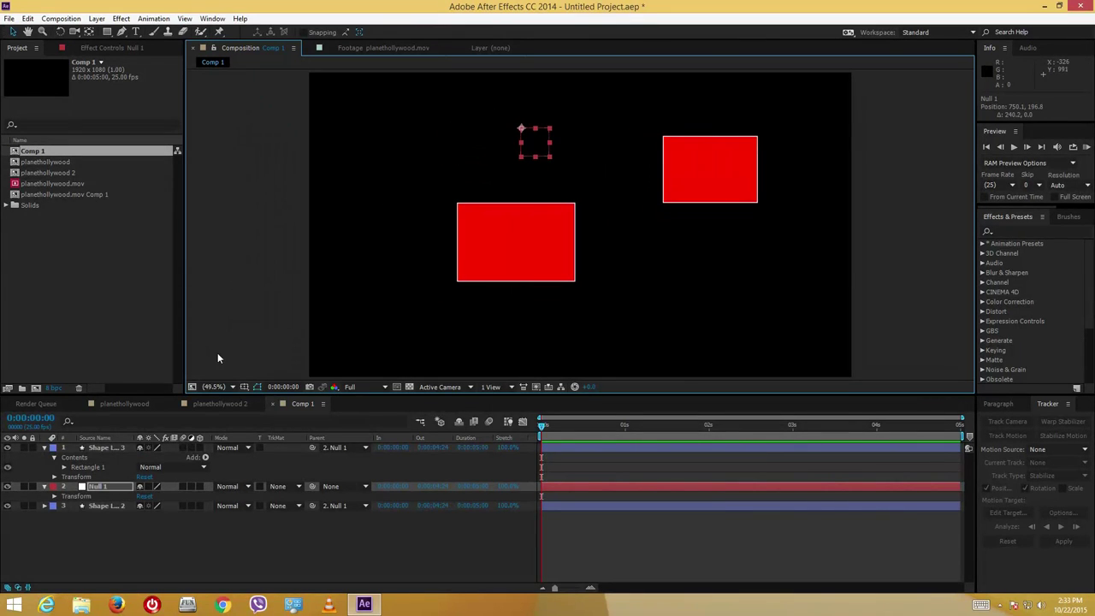
left_click(185, 535)
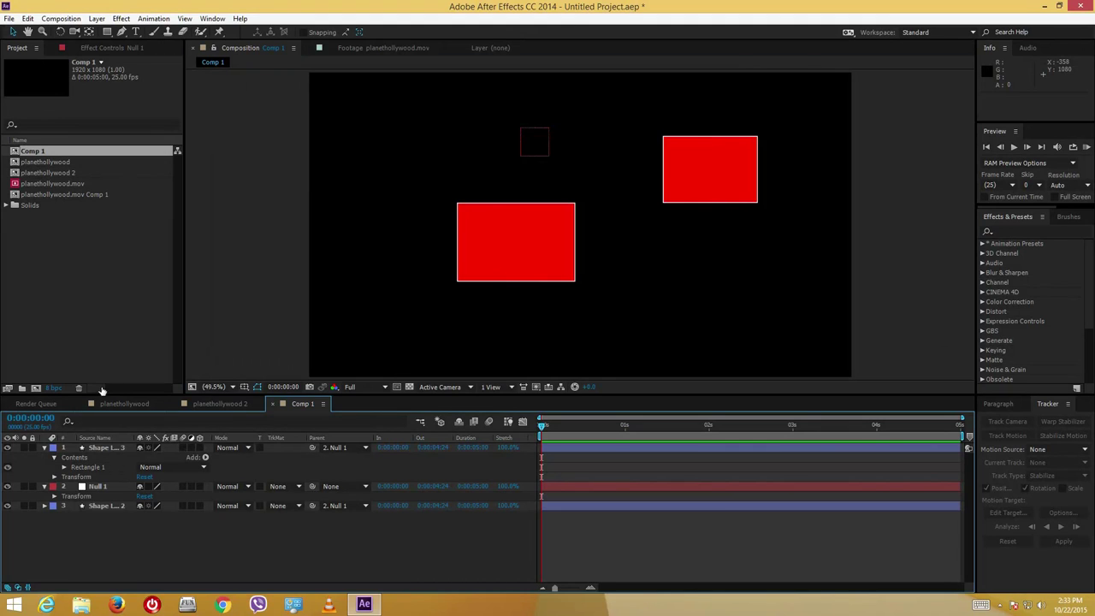
Create a new composition from the planethollywood.mov footage
left_click(67, 281)
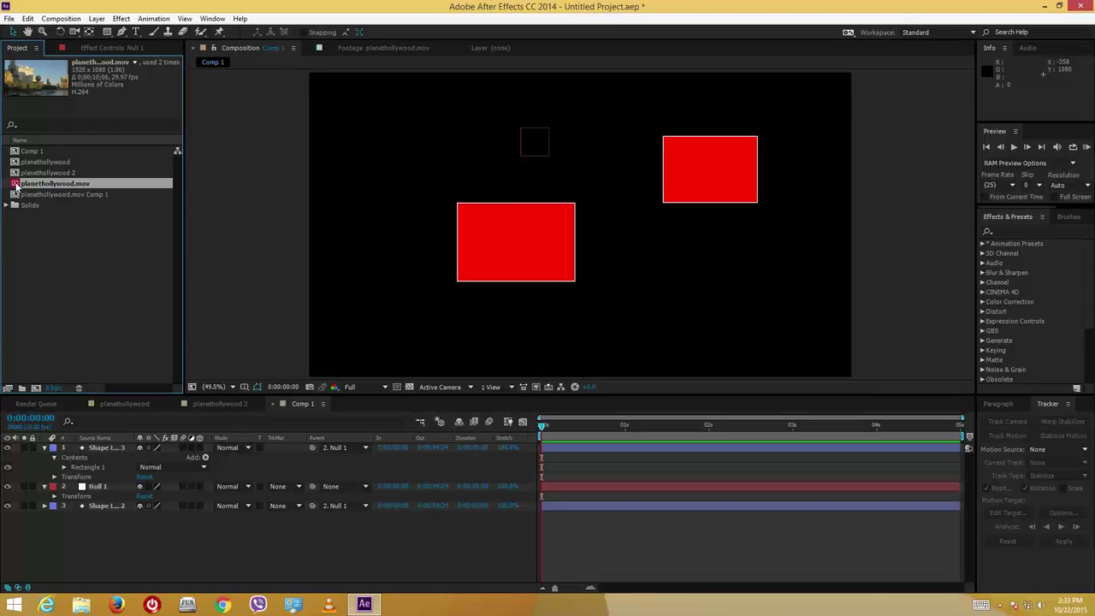
left_click_drag(14, 184, 36, 388)
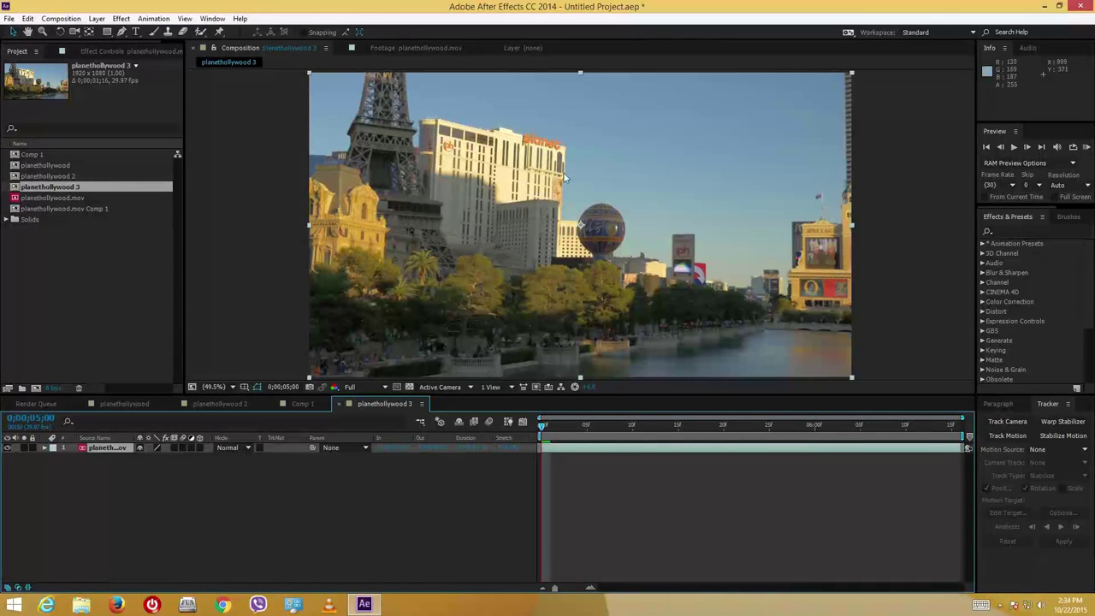
Play the new planethollywood composition twice from its start to examine the camera shake
key("space")
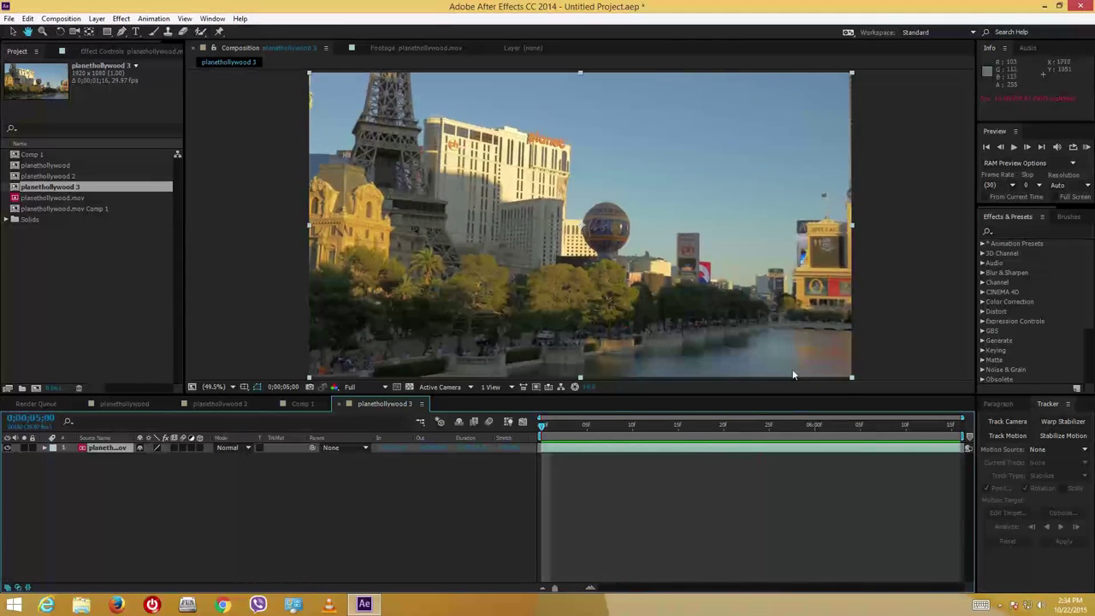
key("space")
left_click_drag(593, 426, 527, 430)
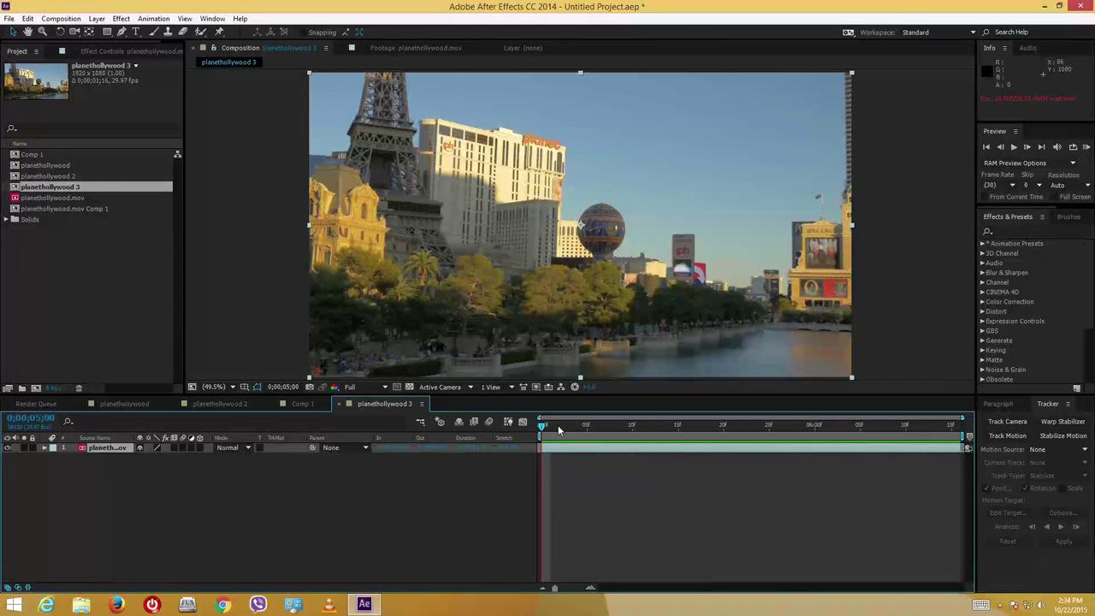
key("space")
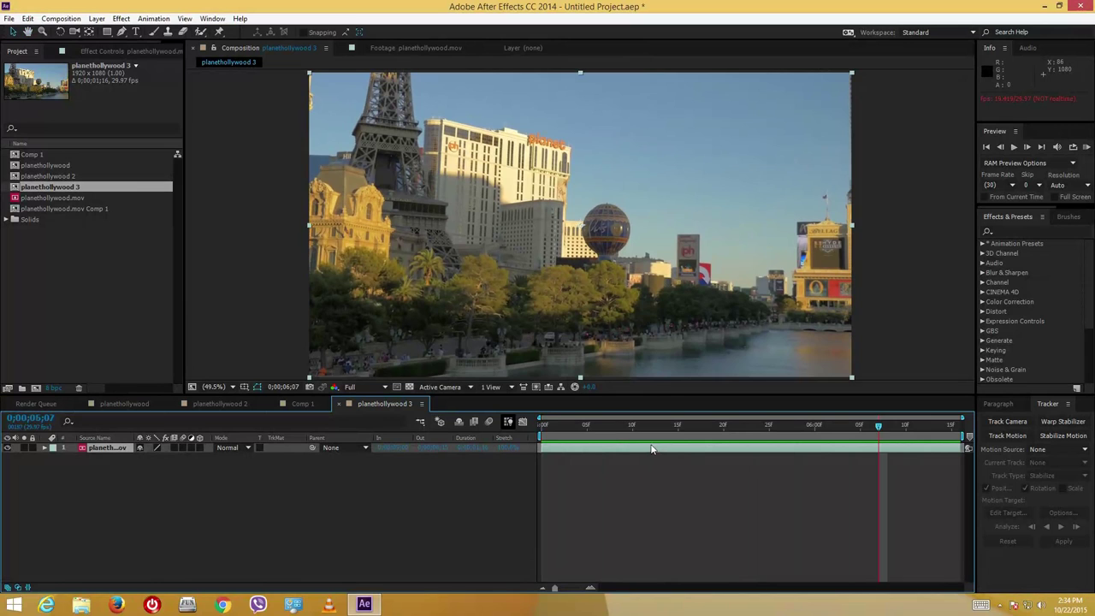
key("space")
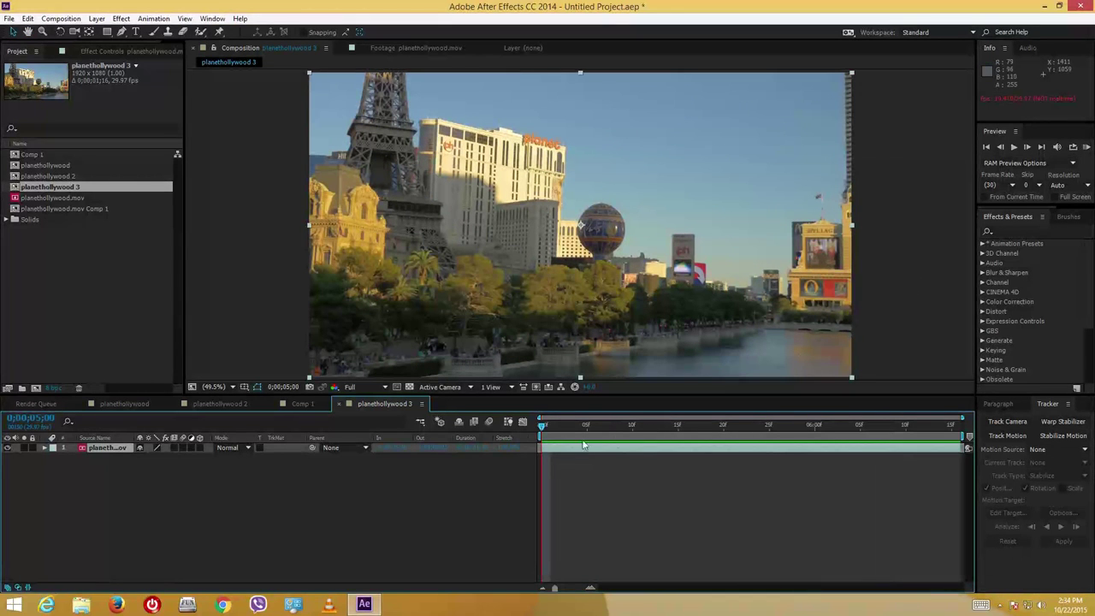
Replay the clip, start motion tracking on the planethollywood.mov layer, and place Track Point 1 on the billboard's upper-left corner
key("space")
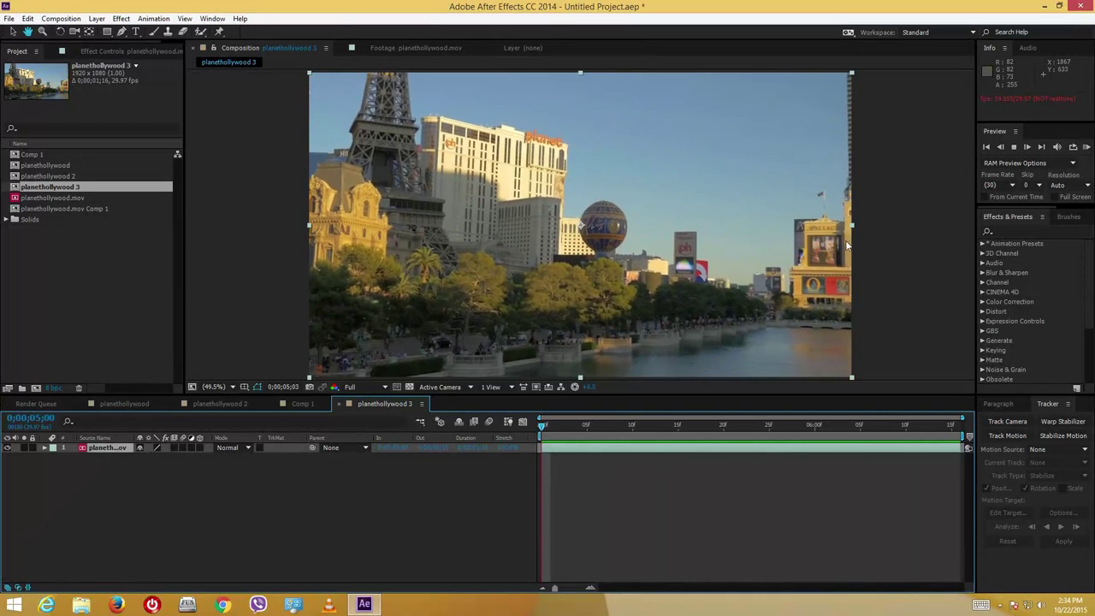
key("space")
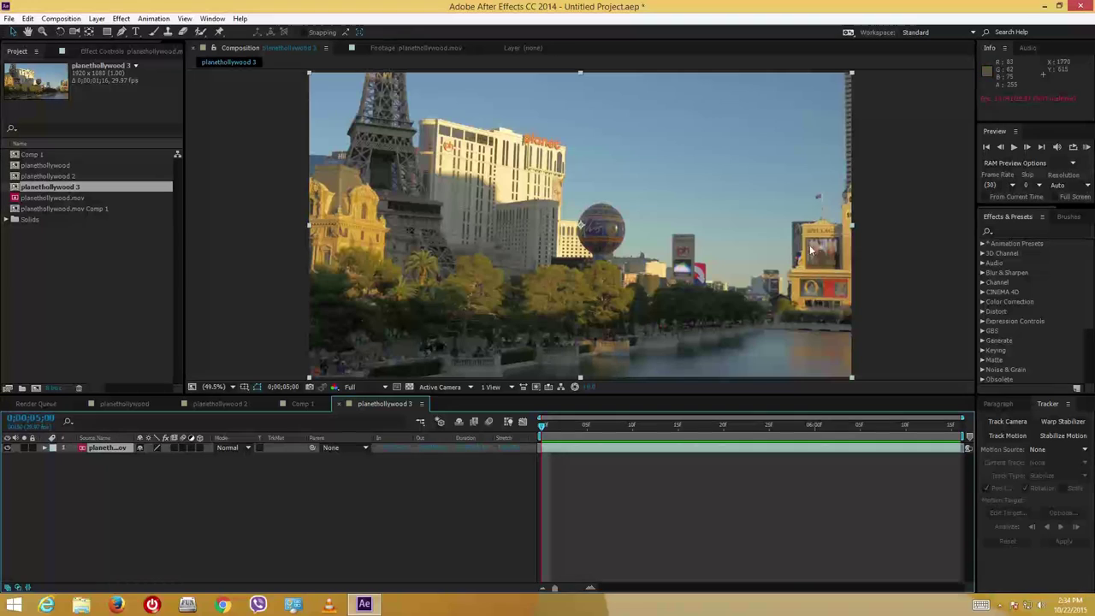
left_click(1013, 435)
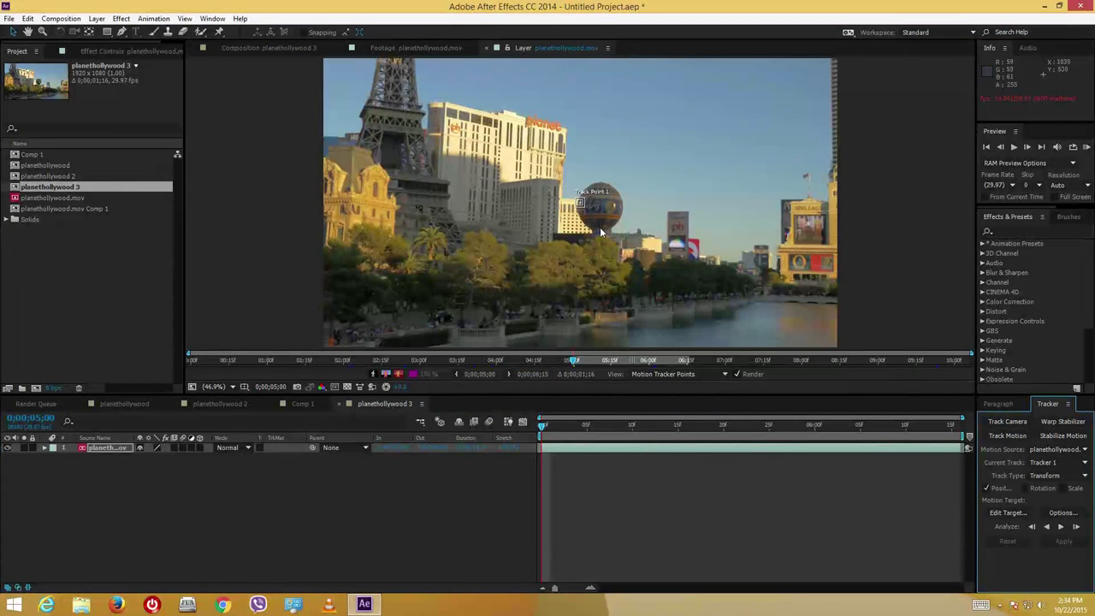
left_click_drag(583, 205, 799, 222)
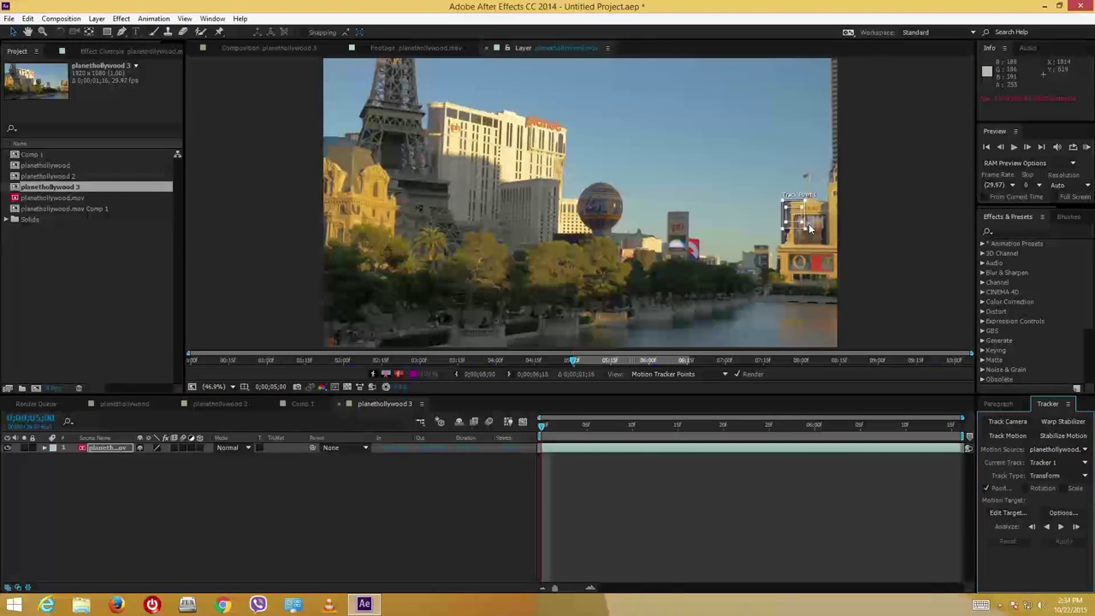
left_click(800, 224)
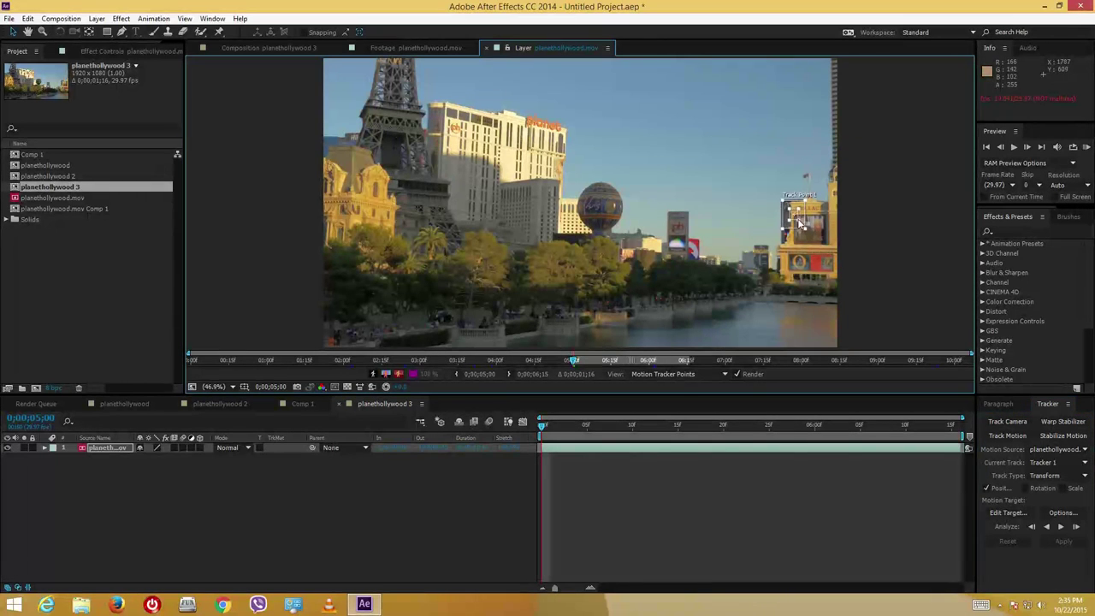
left_click_drag(801, 222, 792, 214)
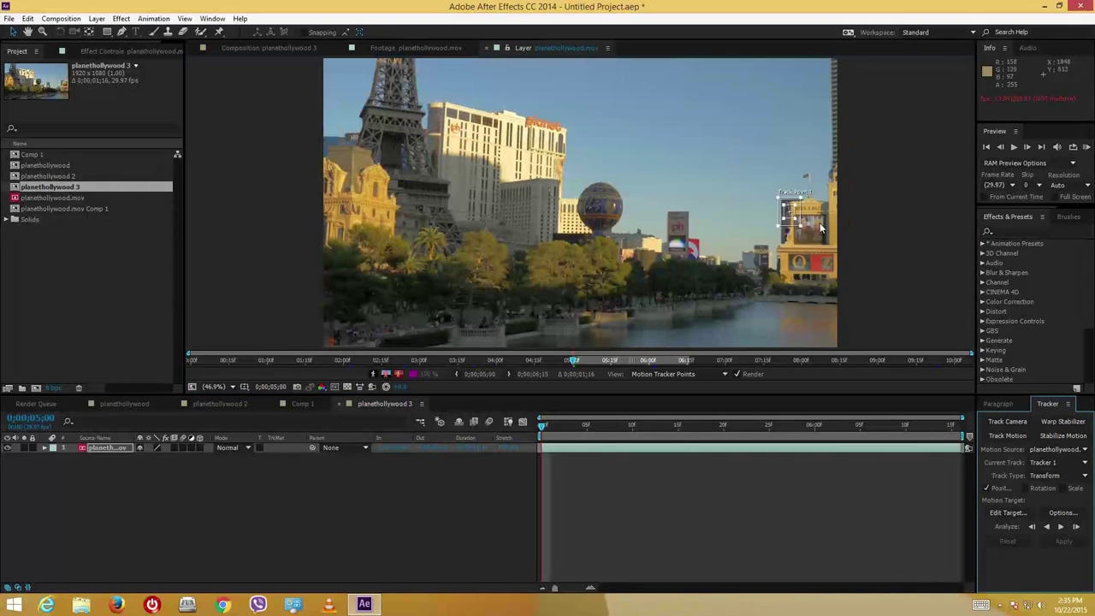
left_click_drag(802, 230, 798, 230)
Enable rotation tracking and place Track Point 2 on the red sign at the lower right of the billboard building
left_click(1035, 489)
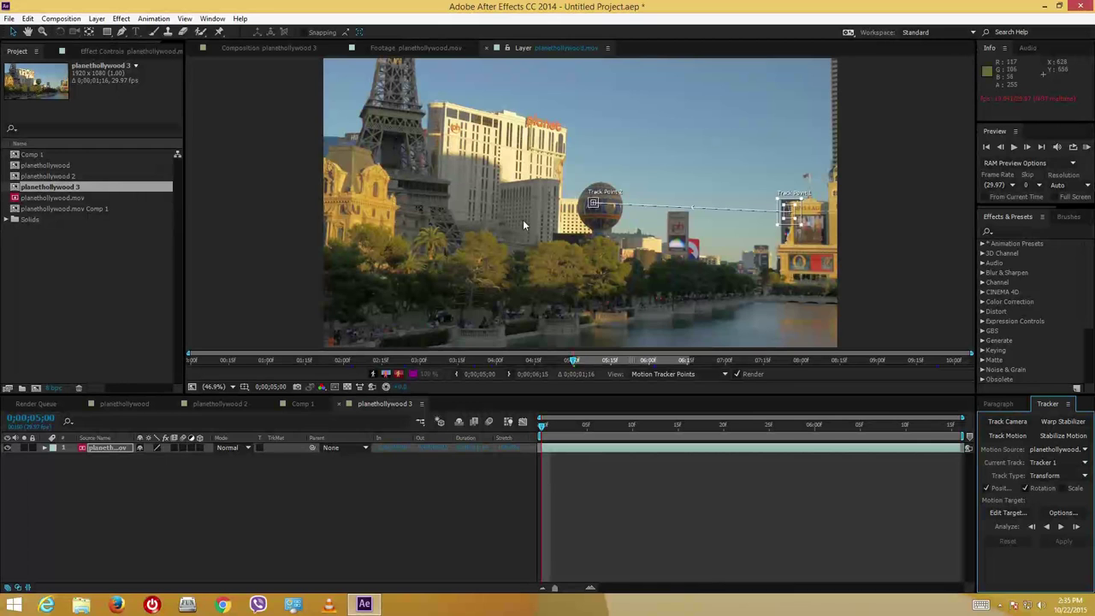
left_click_drag(596, 208, 600, 216)
left_click_drag(791, 212, 823, 266)
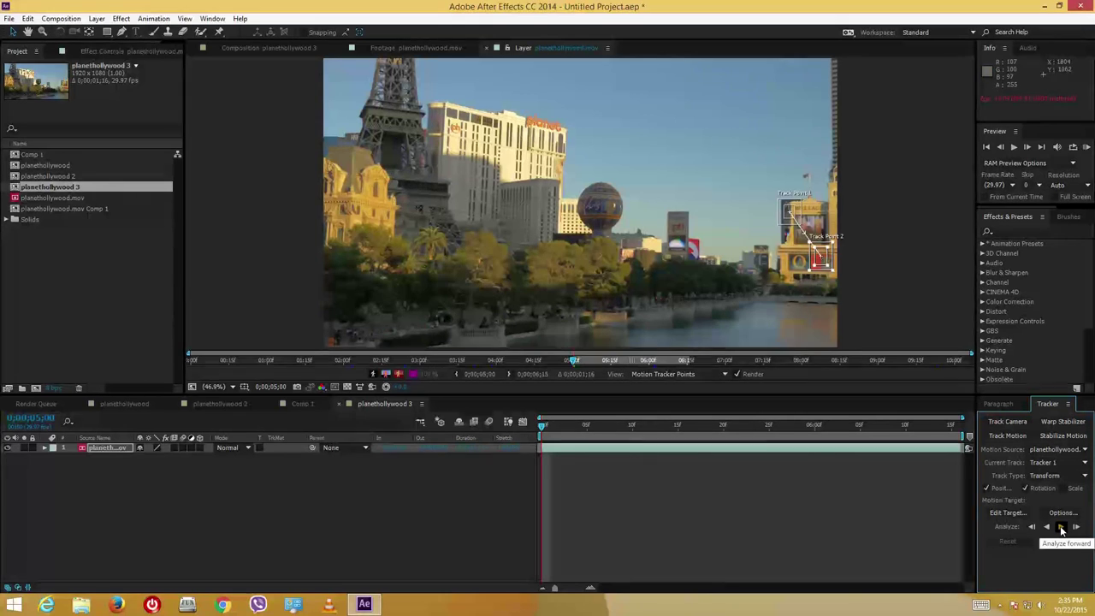
Try to analyze both track points forward from the clip's start, and stop the analysis partway
left_click(1061, 527)
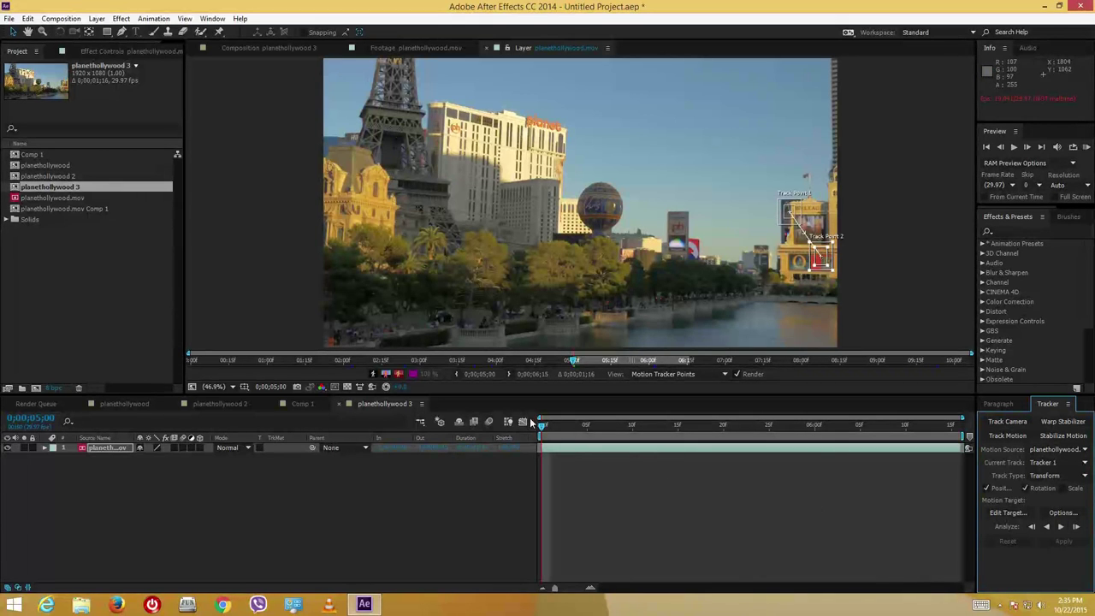
left_click(548, 435)
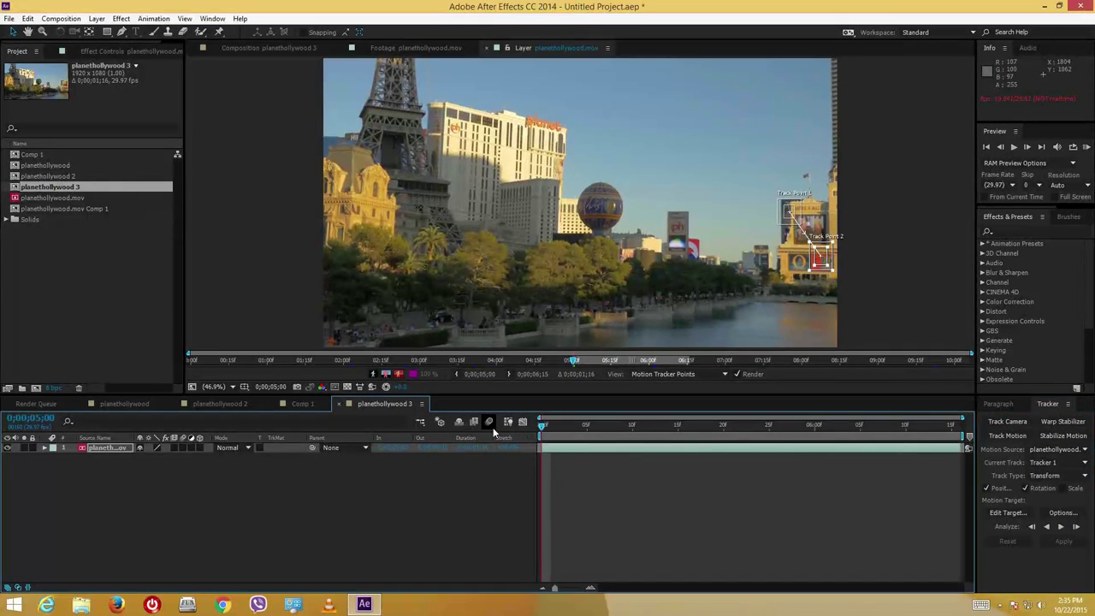
left_click(1061, 527)
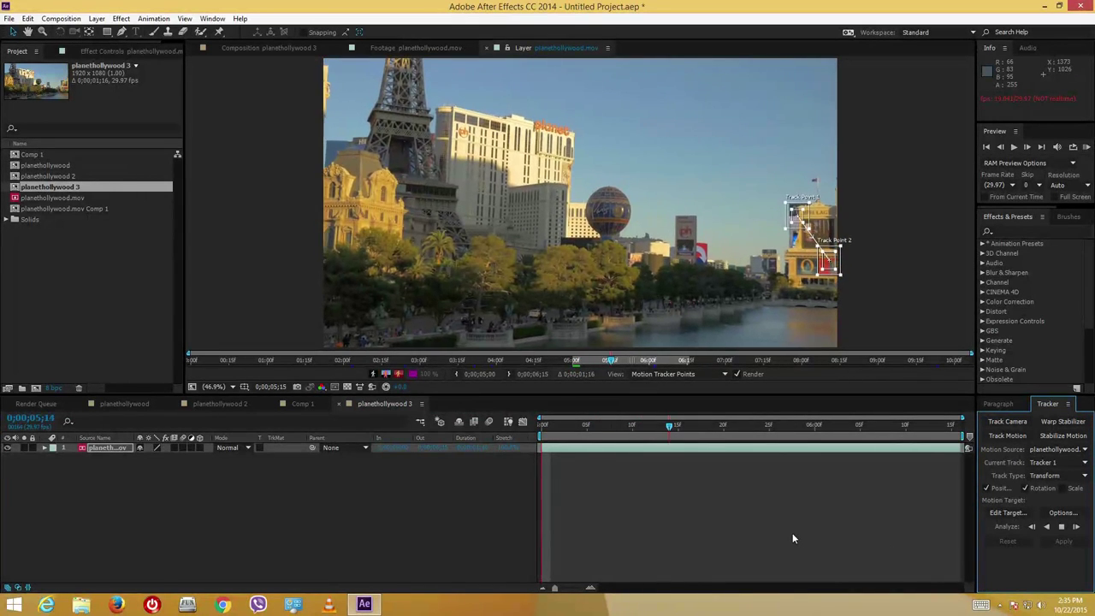
left_click(1061, 526)
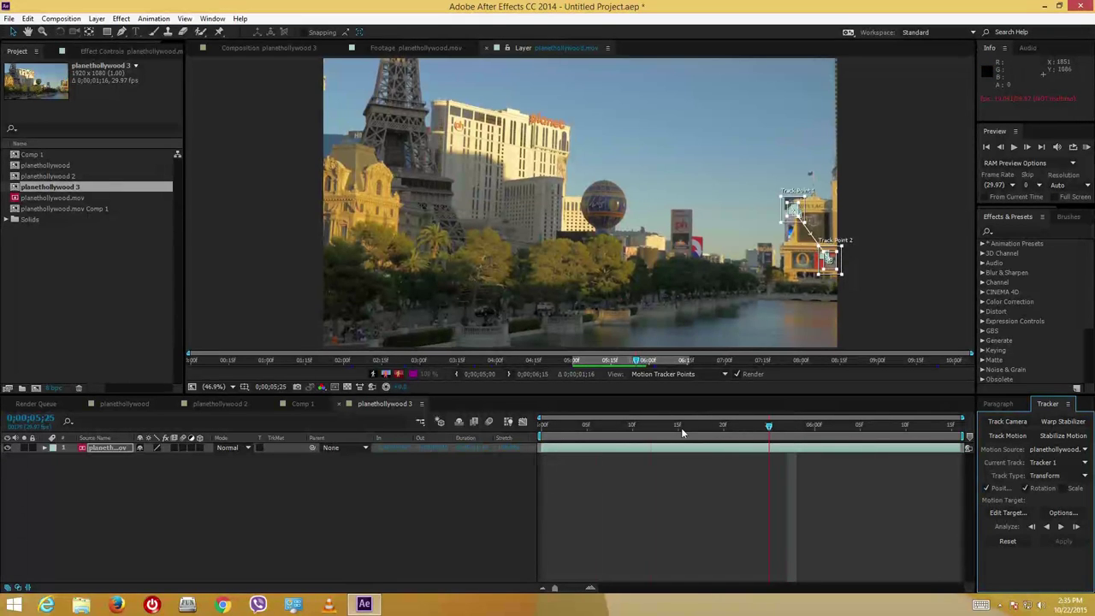
Move Track Point 2 to the billboard building's lower-left edge at the clip's start and analyze the motion forward to the end
left_click(542, 425)
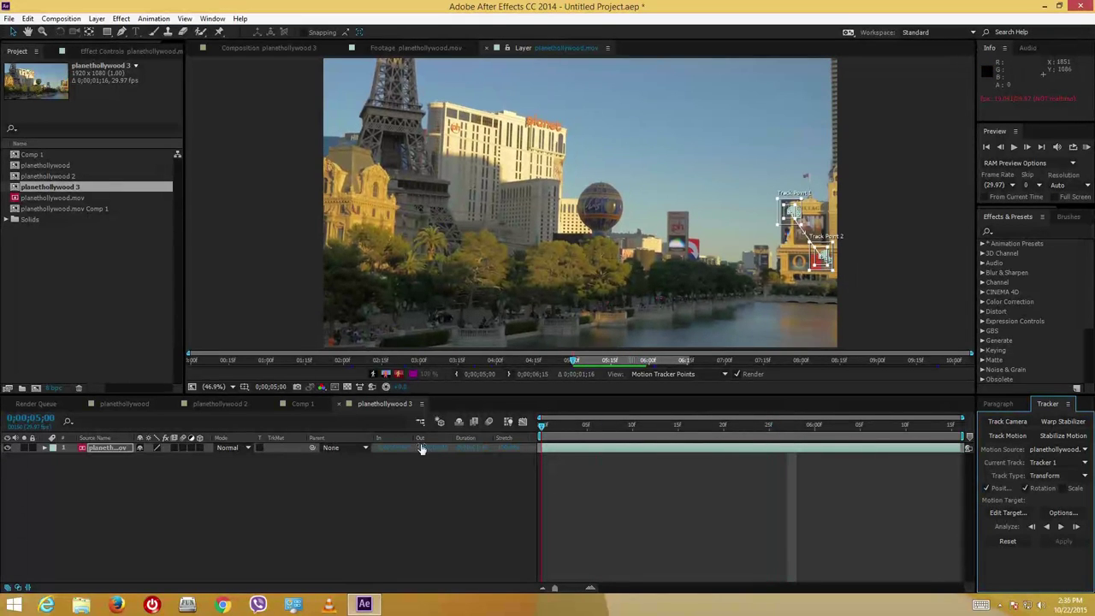
left_click_drag(820, 265, 773, 259)
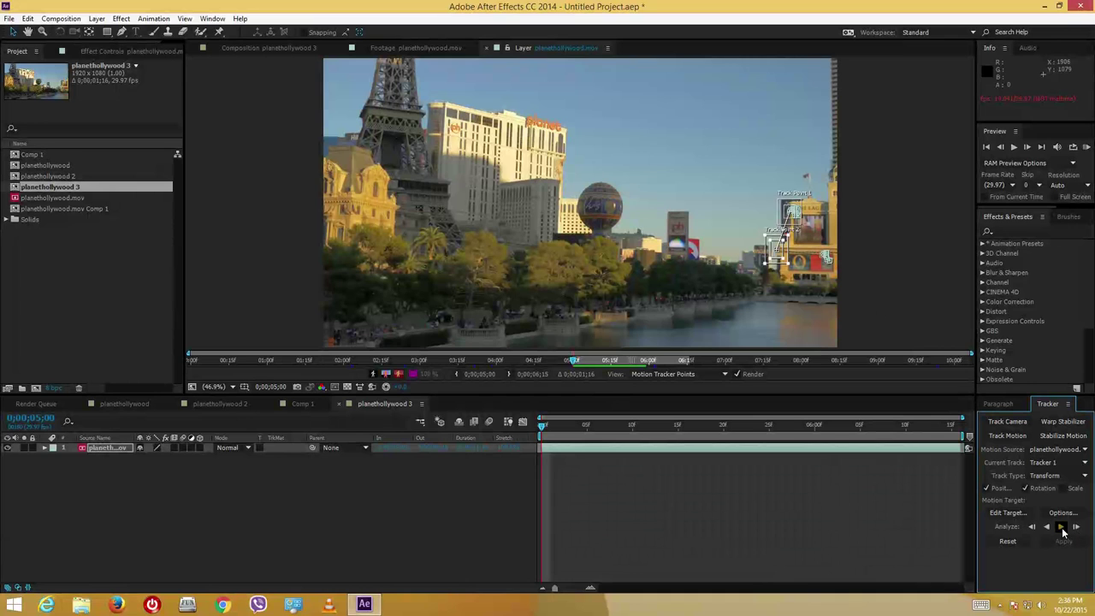
left_click(1062, 527)
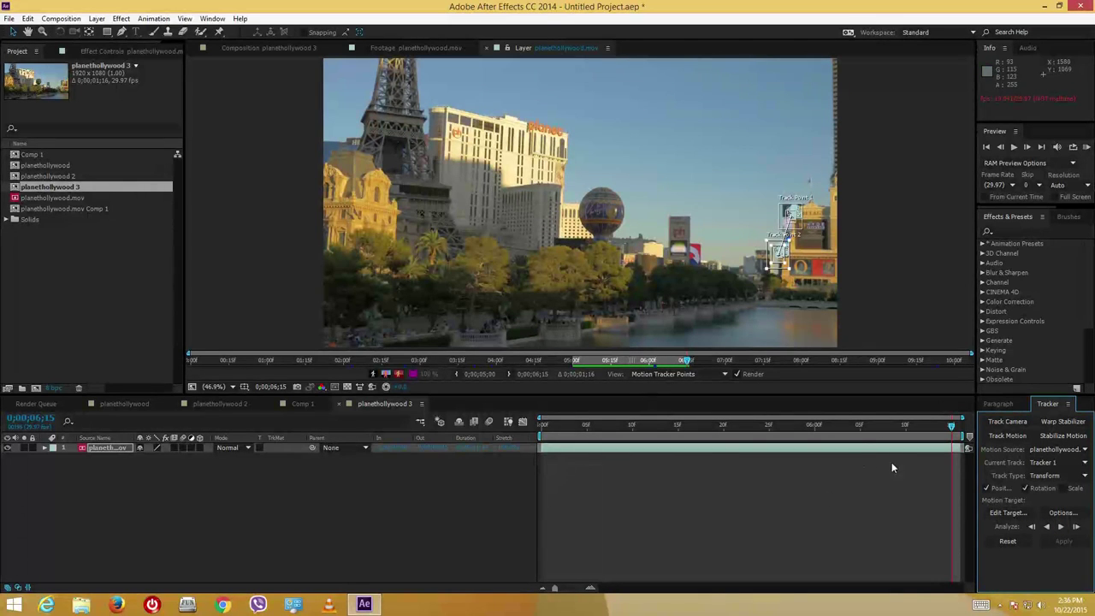
Play and scrub through the tracked clip to check that both track points follow the building
key("space")
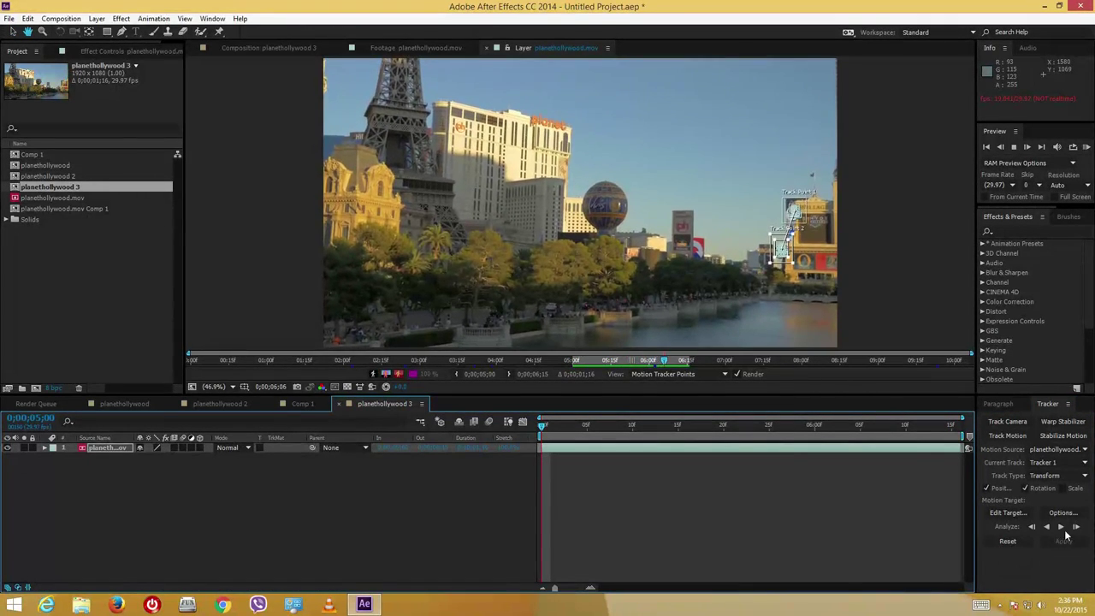
left_click(685, 363)
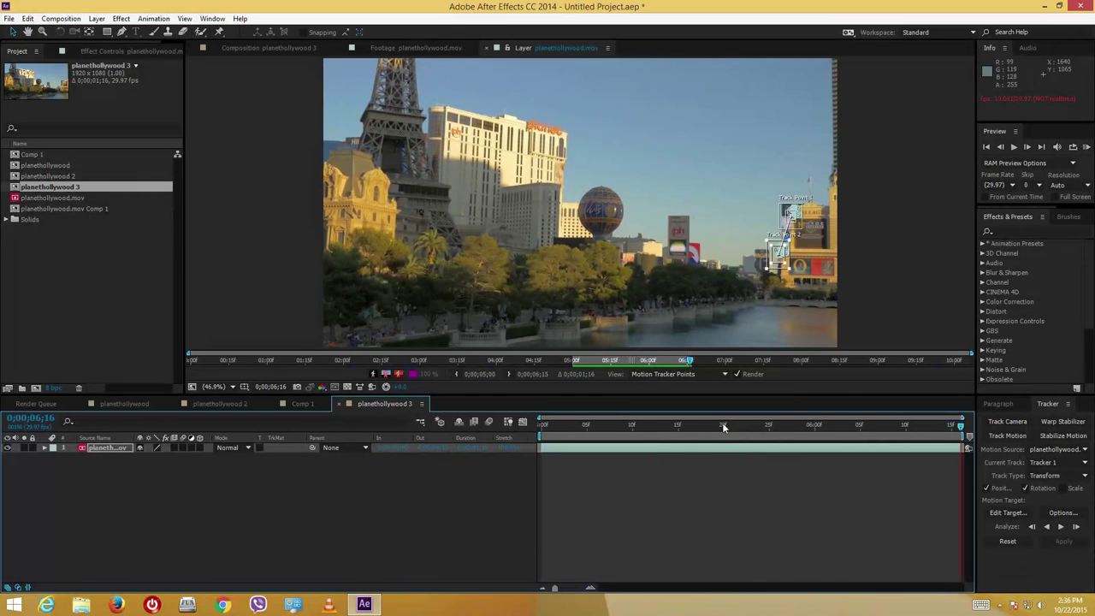
key("space")
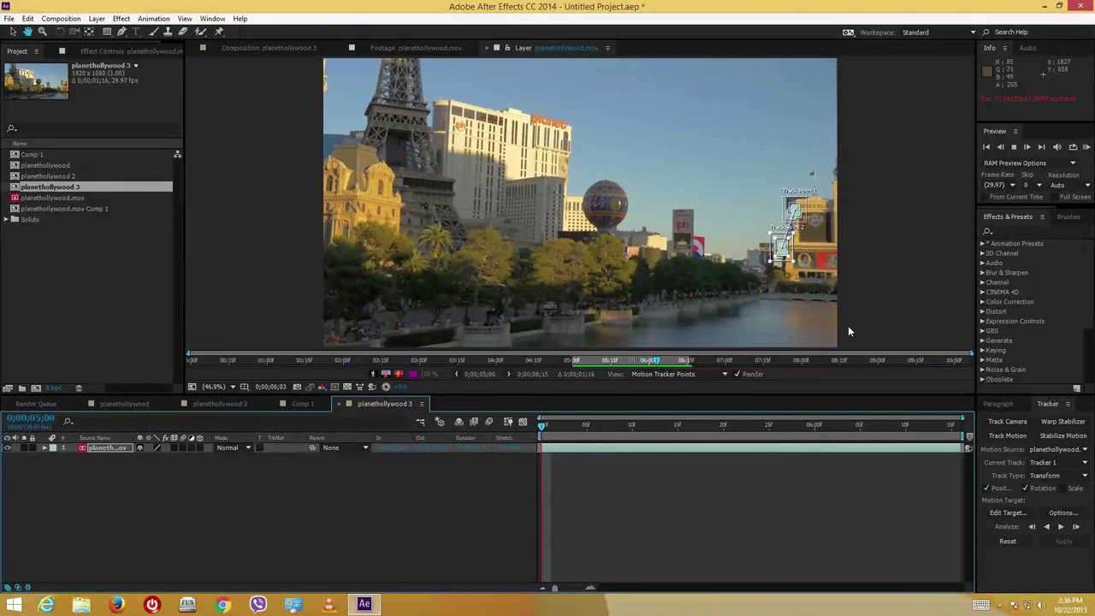
key("space")
left_click_drag(601, 428, 760, 425)
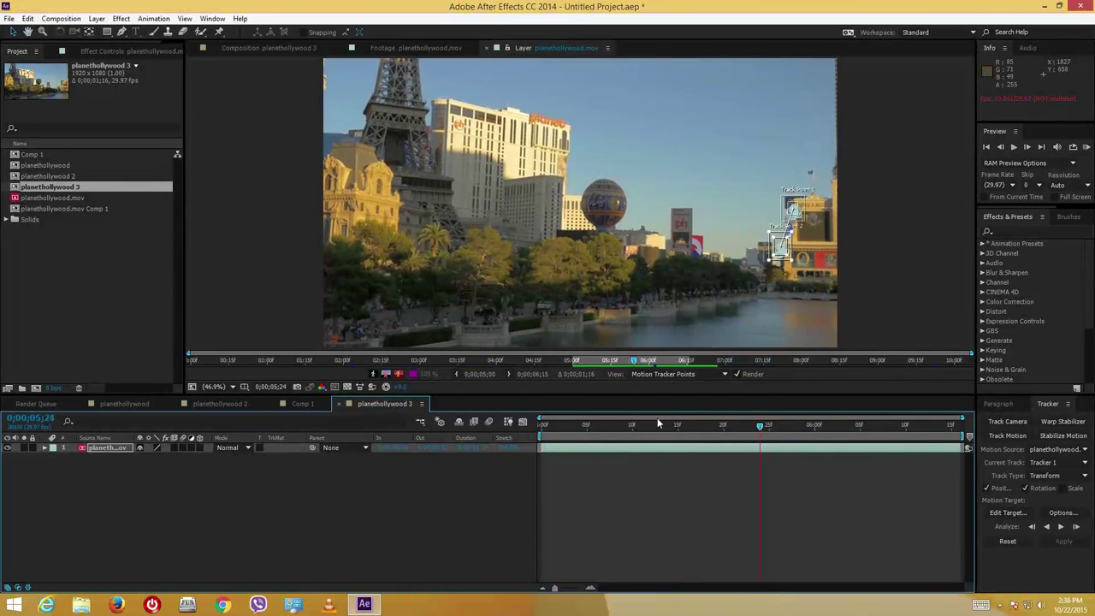
left_click_drag(657, 424, 455, 431)
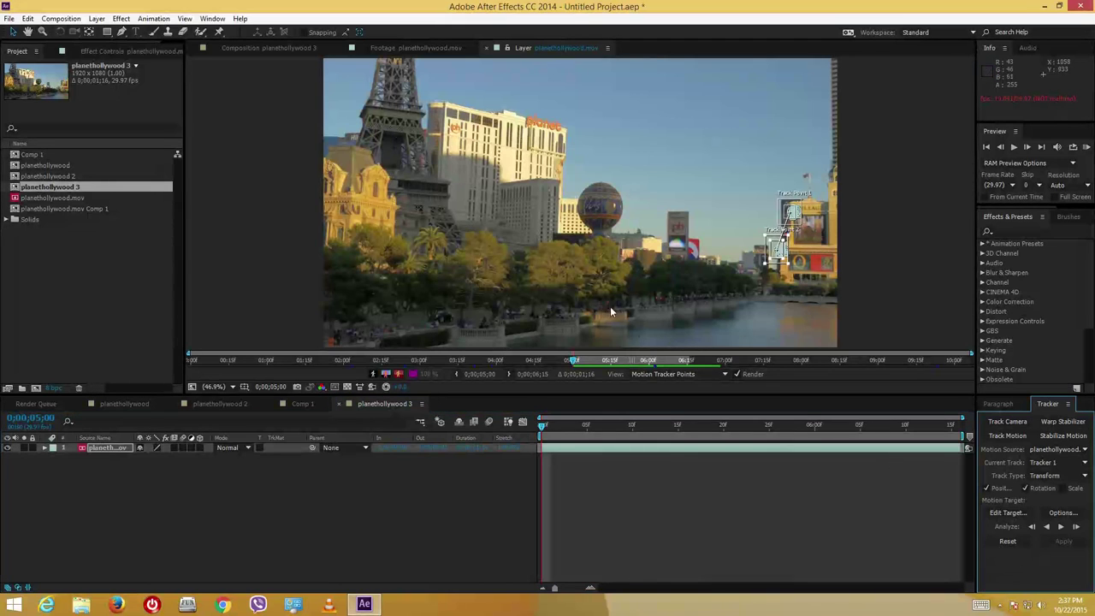
Add a new null object to the planethollywood 3 composition
right_click(289, 484)
mouse_move(351, 367)
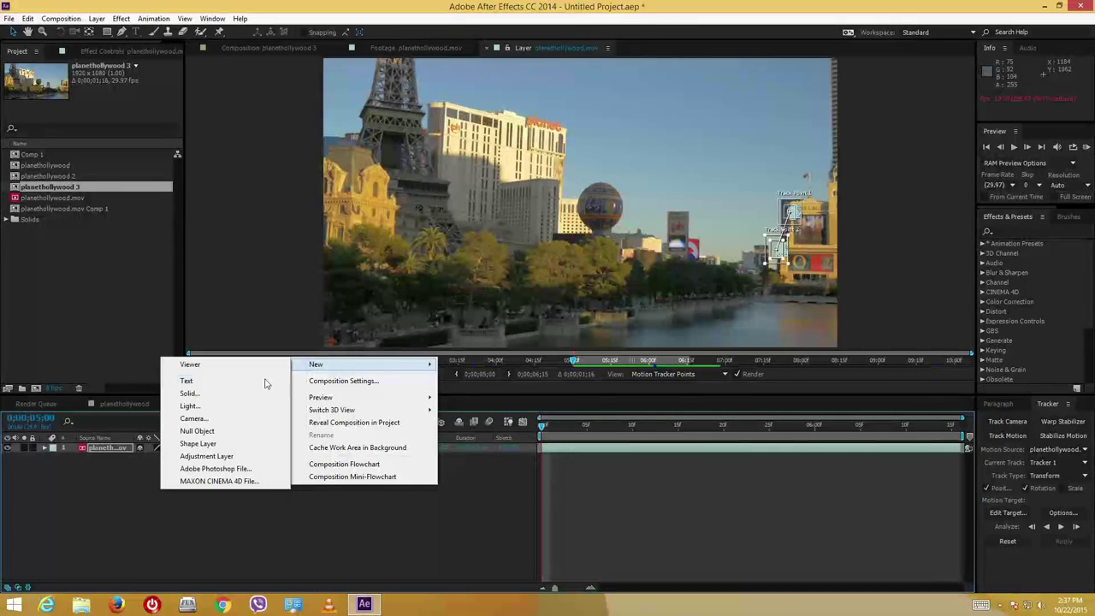
left_click(230, 430)
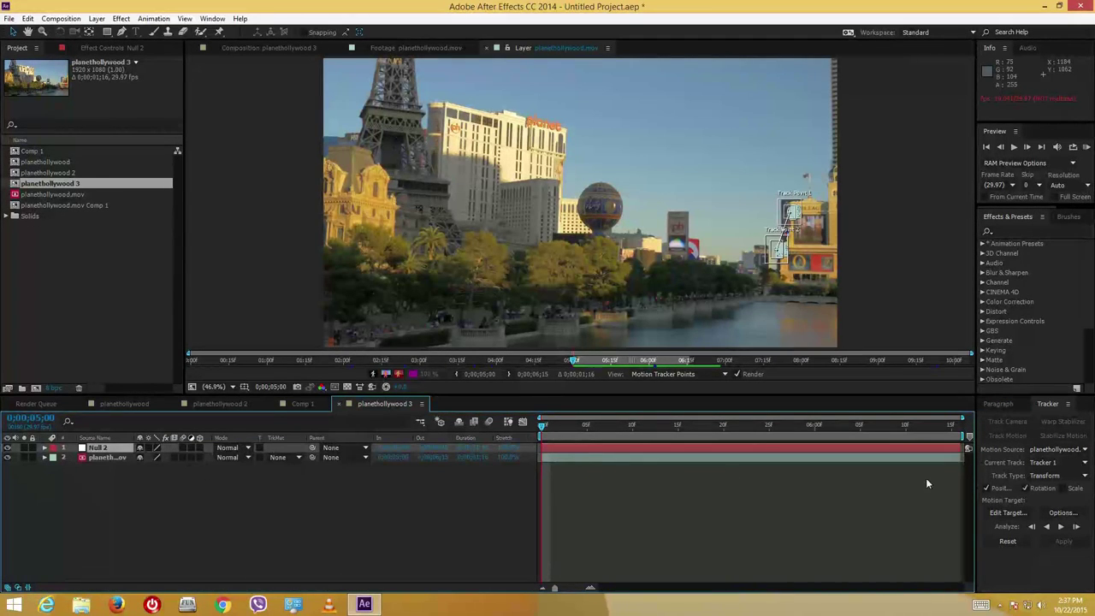
Set Null 2 as the motion target, apply the tracking data in X and Y, and preview the null's motion
left_click(1008, 514)
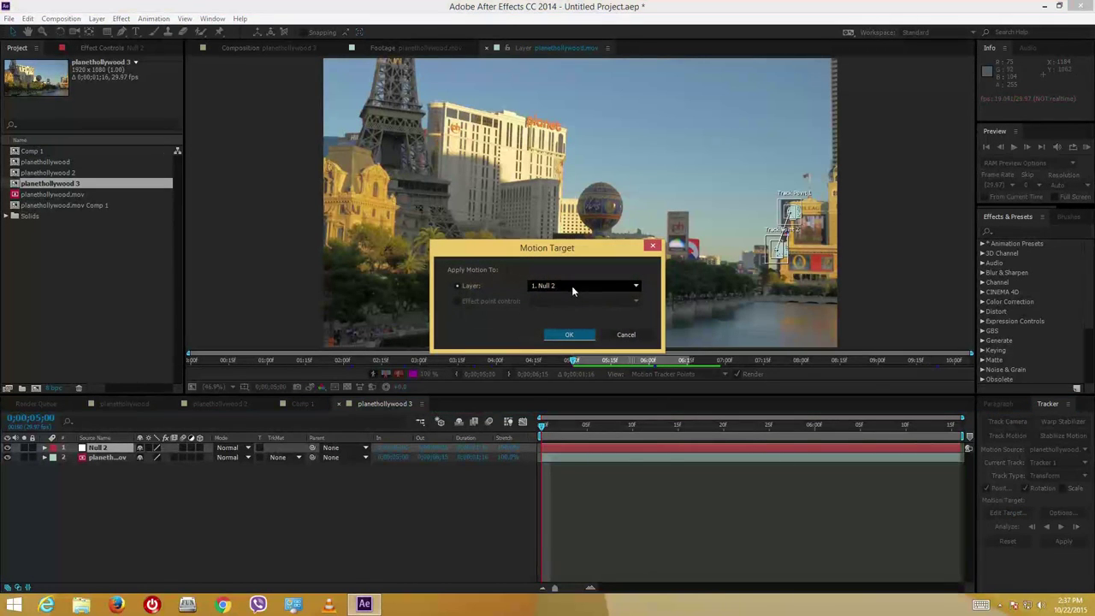
left_click(572, 286)
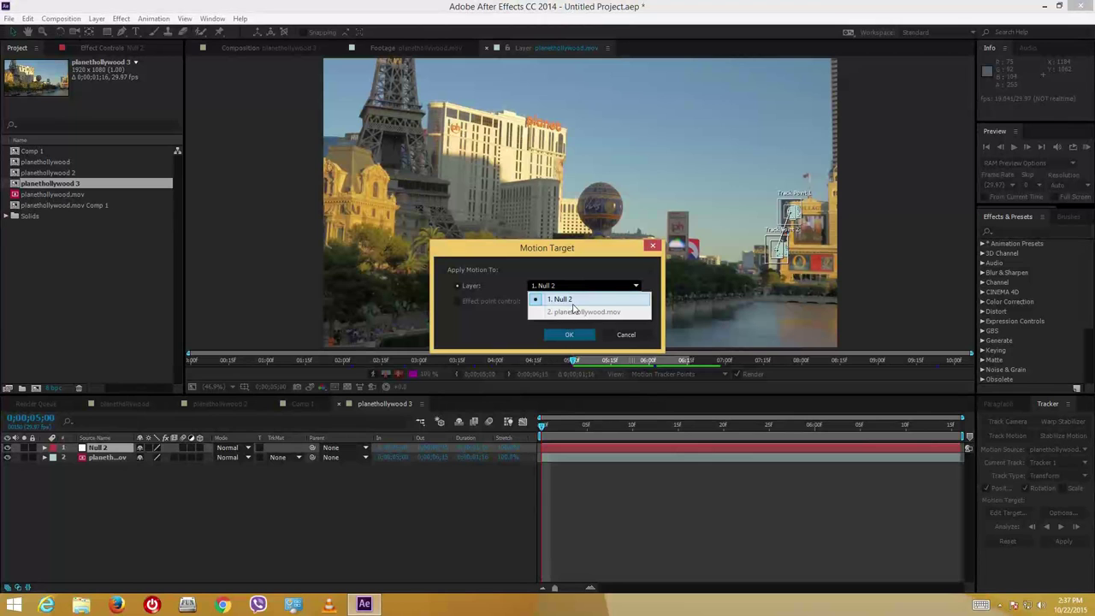
left_click(568, 300)
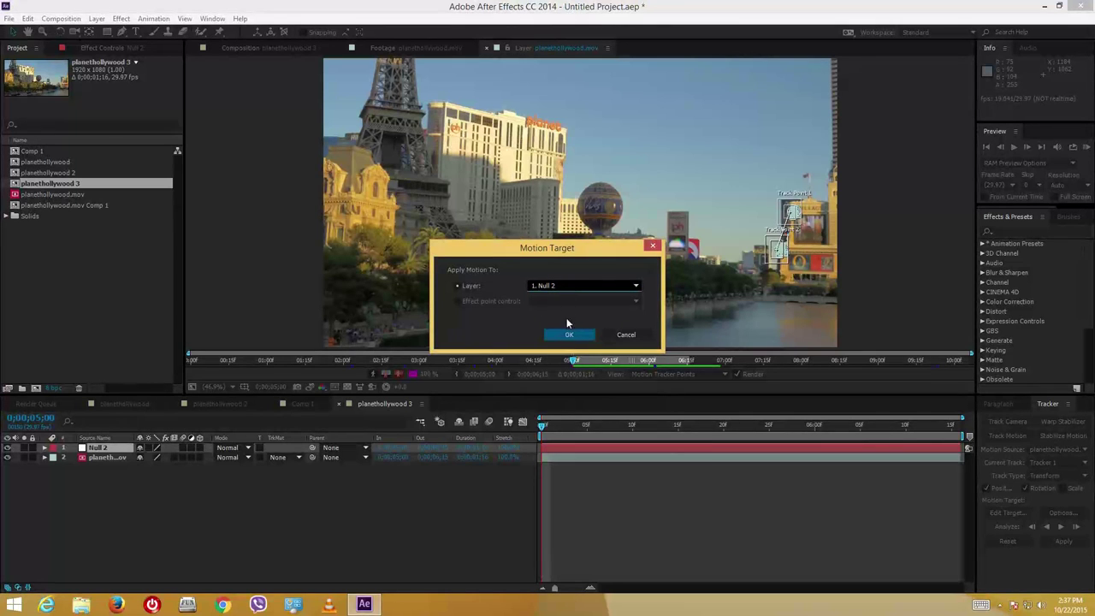
left_click(565, 335)
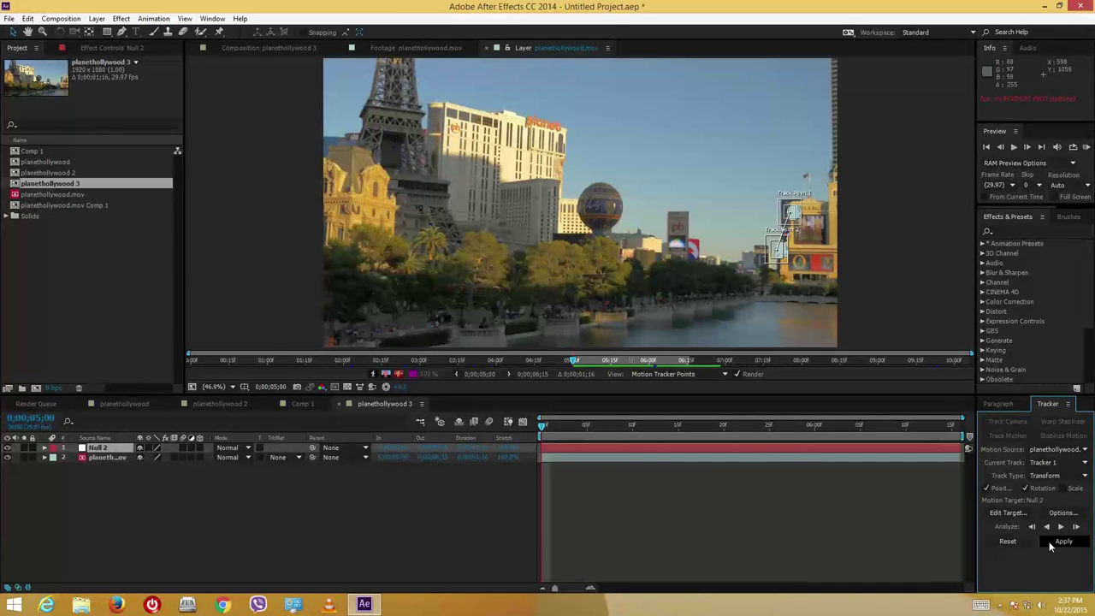
left_click(1061, 542)
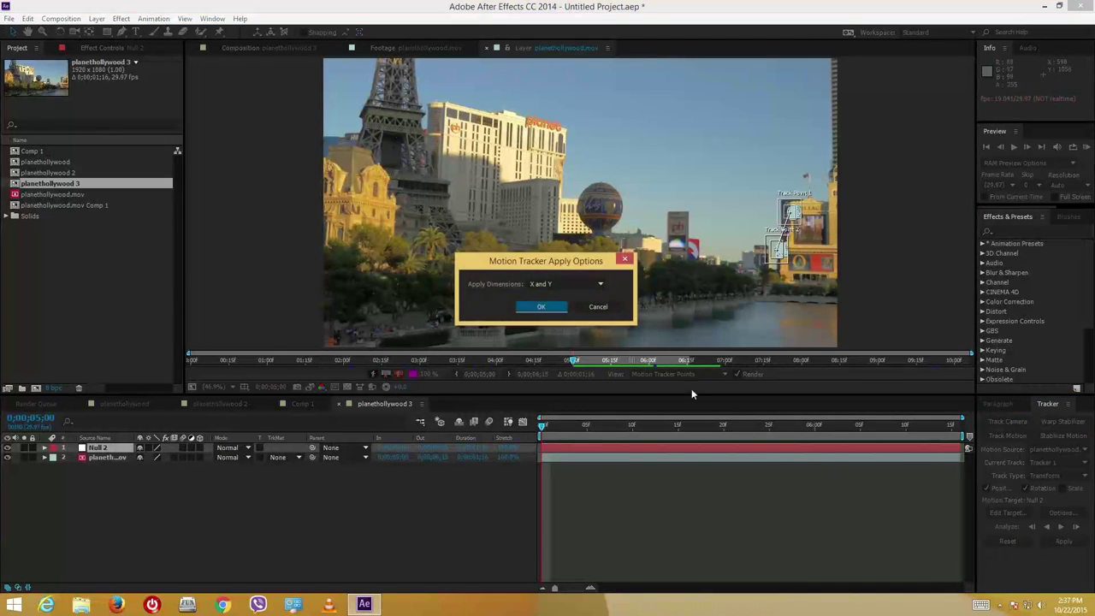
left_click(543, 306)
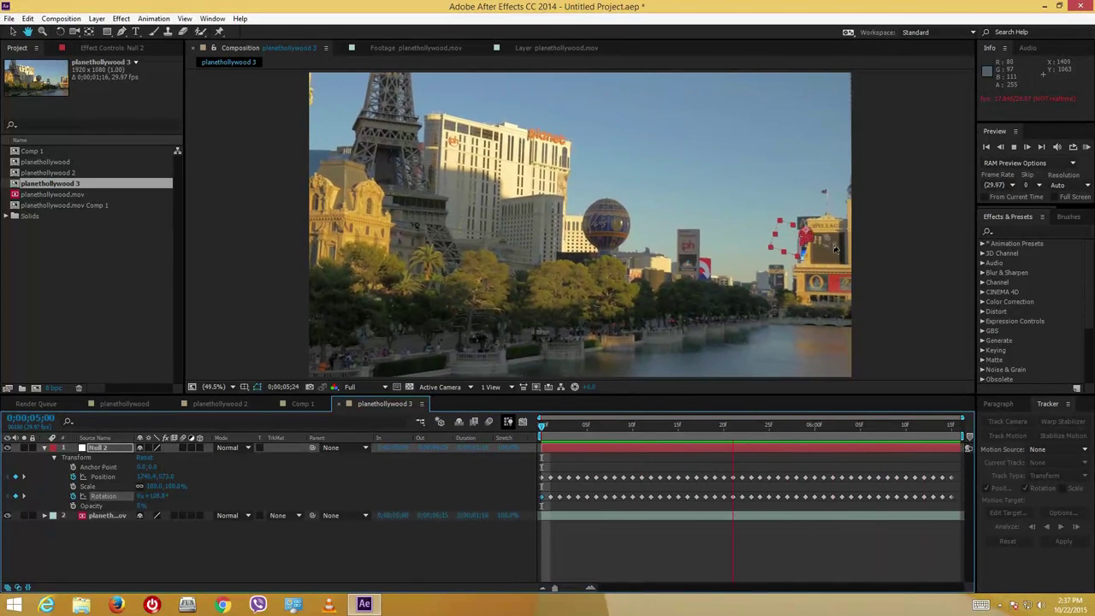
key("space")
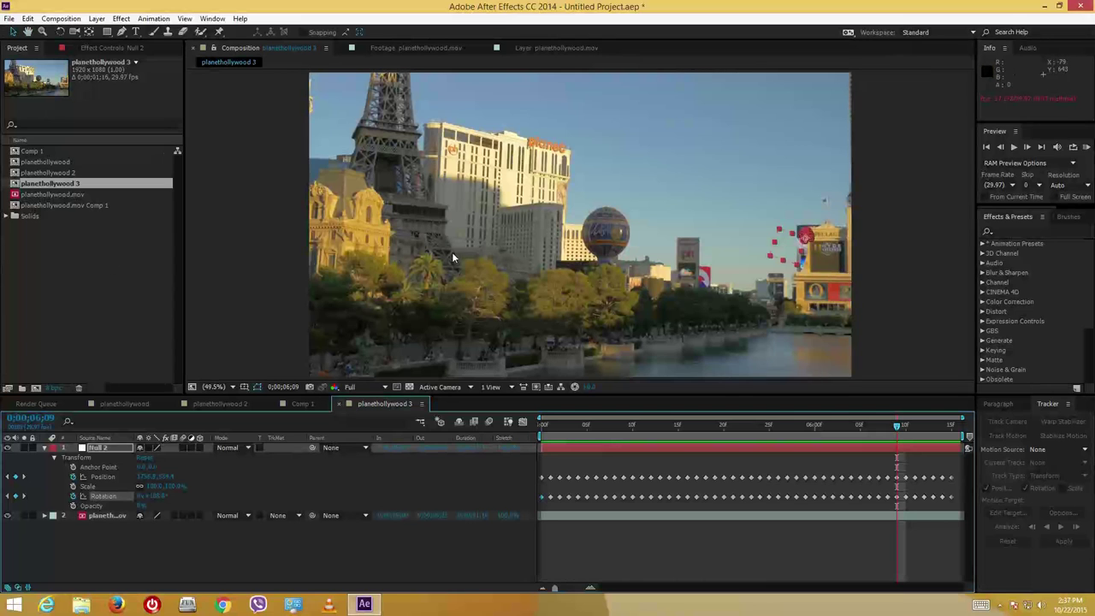
Import morning_sky_time_lapse.mov and add it to the composition as the topmost layer, above the null
left_click(43, 447)
double_click(70, 253)
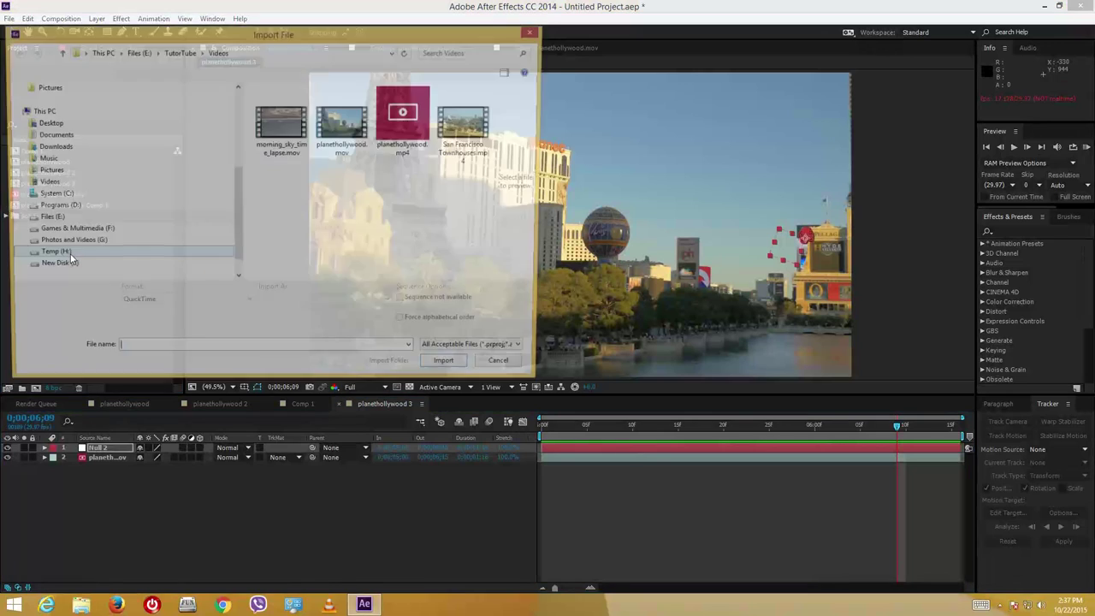
double_click(281, 119)
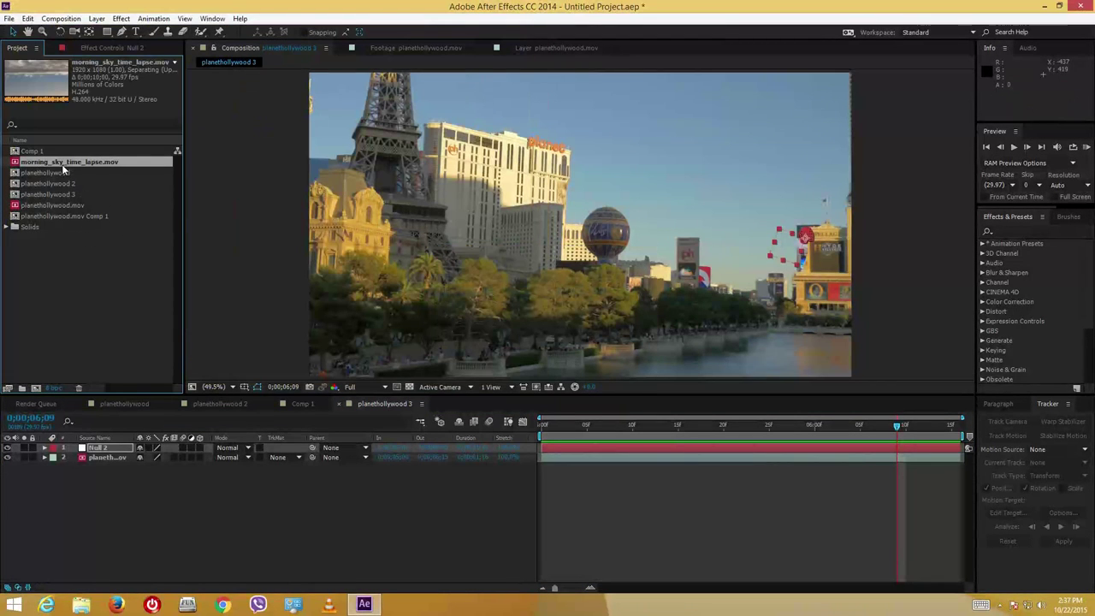
left_click_drag(45, 163, 177, 505)
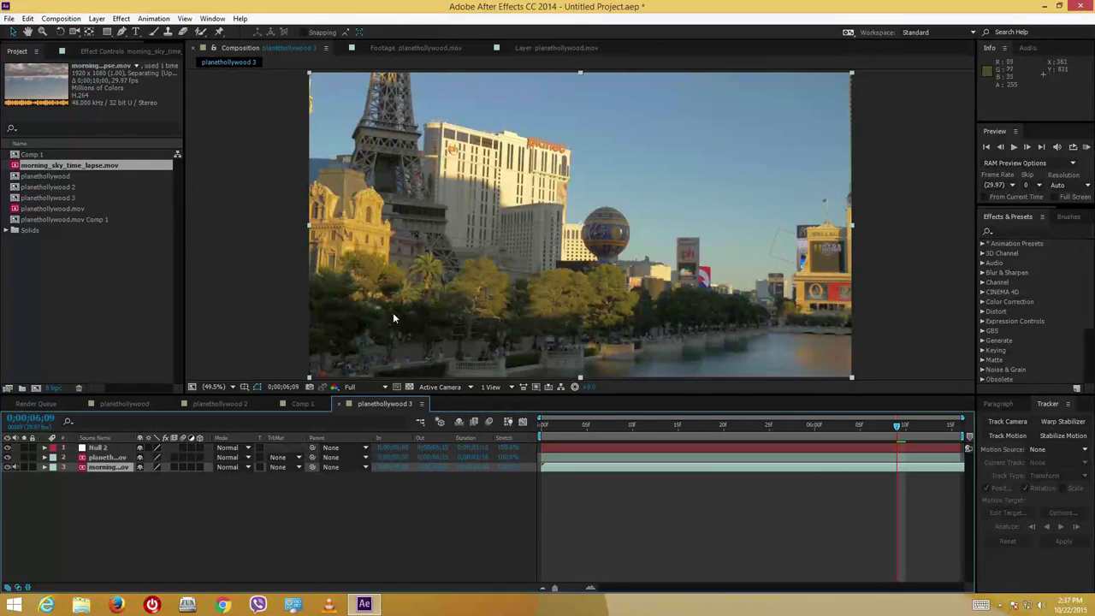
left_click_drag(108, 467, 118, 447)
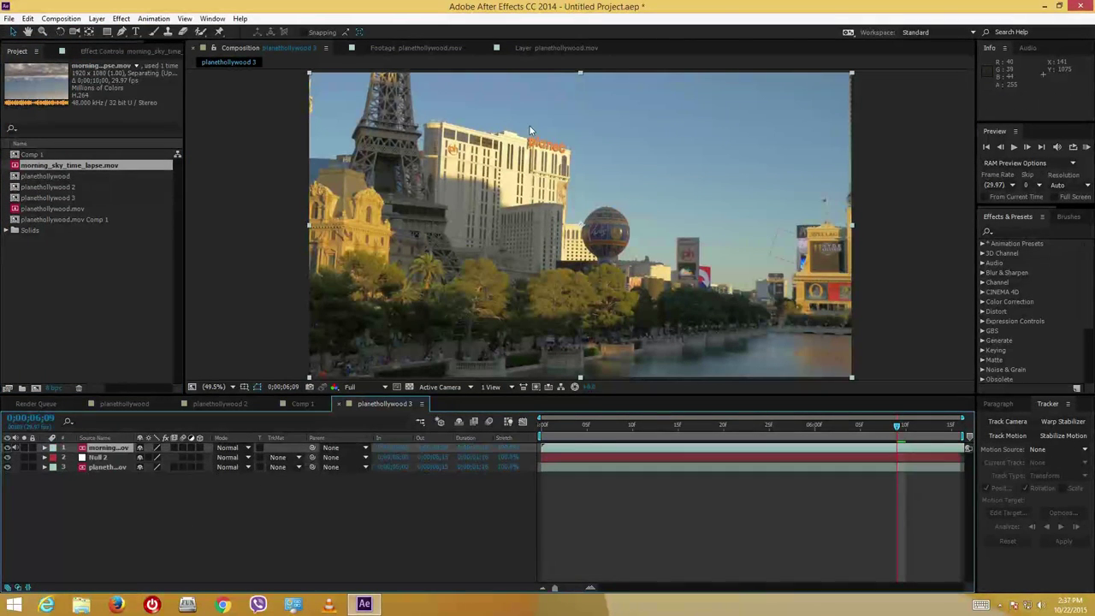
Scale the morning_sky_time_lapse.mov layer down to a small rectangle and move it over the billboard on the far-right building
left_click_drag(308, 76, 586, 229)
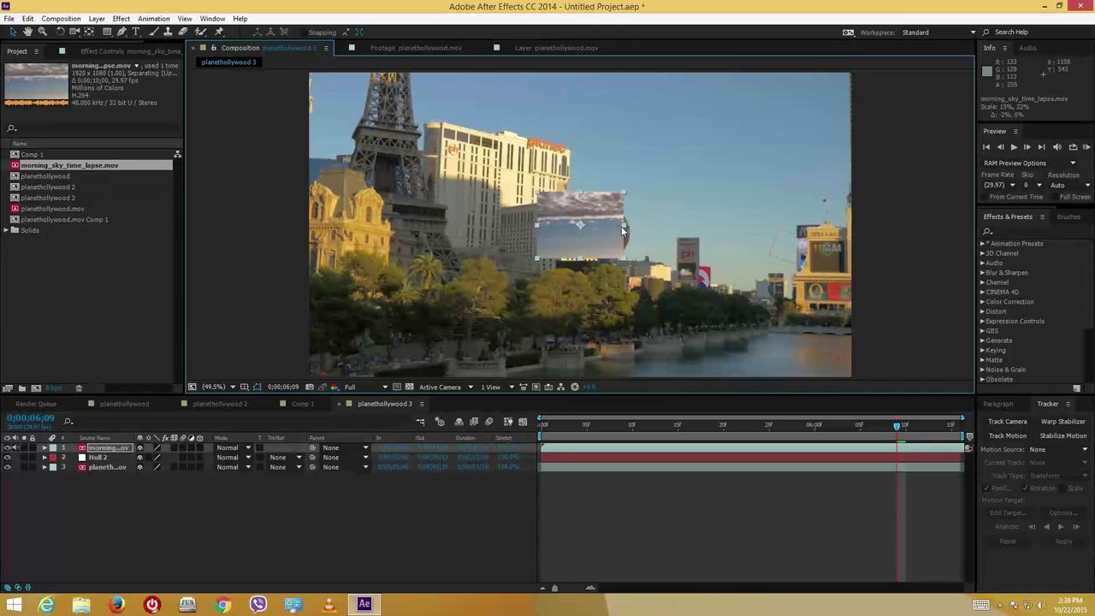
left_click_drag(627, 231, 839, 305)
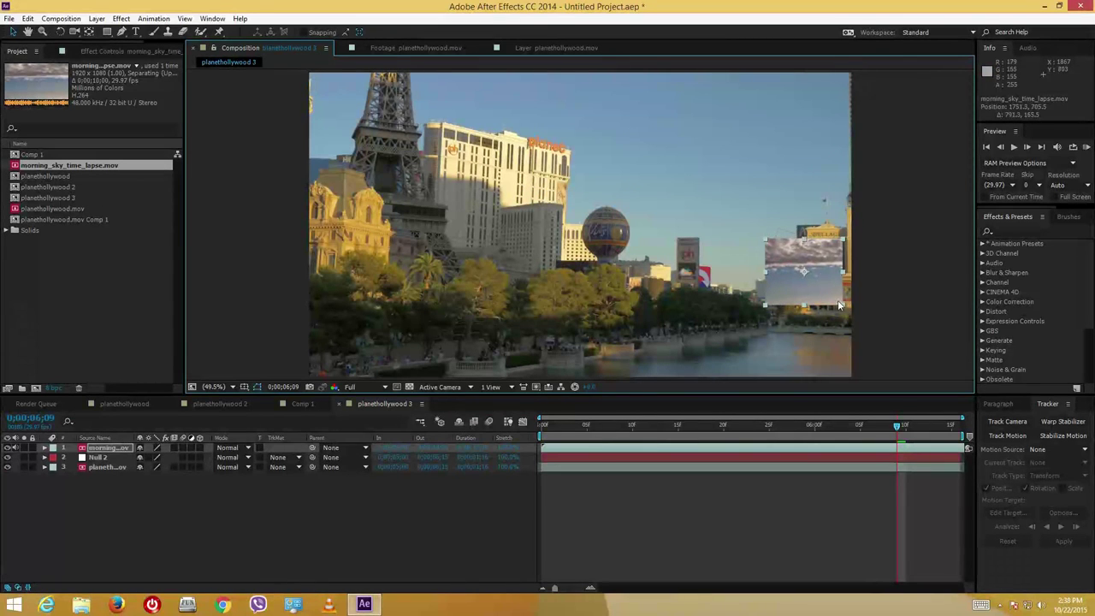
key("space")
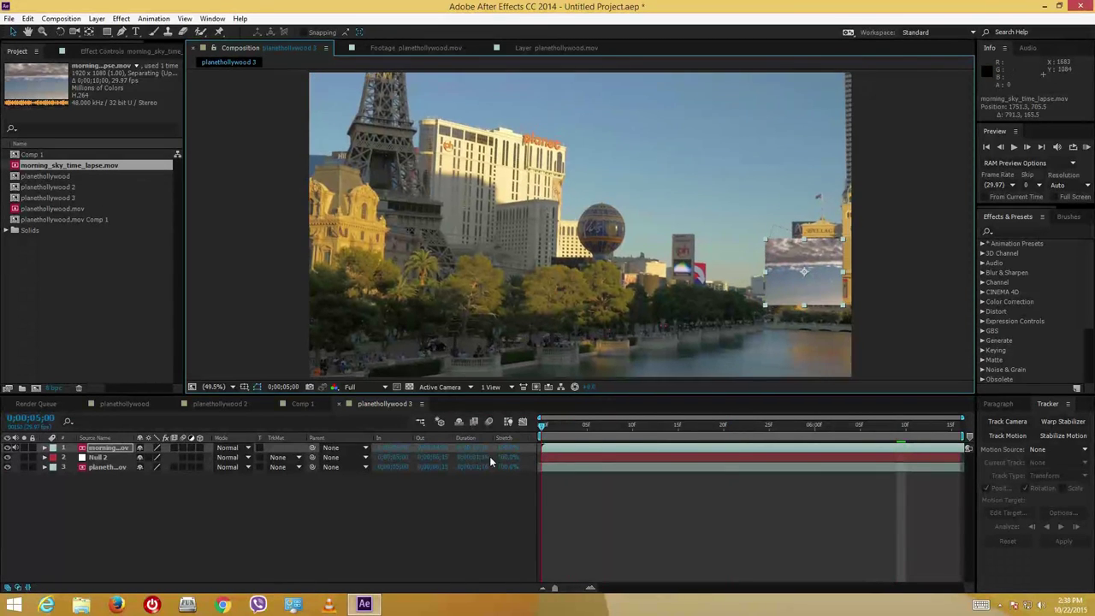
At the composition's first frame, resize and nudge the sky clip to cover the billboard screen, positioned at about 1818, 639
left_click_drag(845, 273, 822, 265)
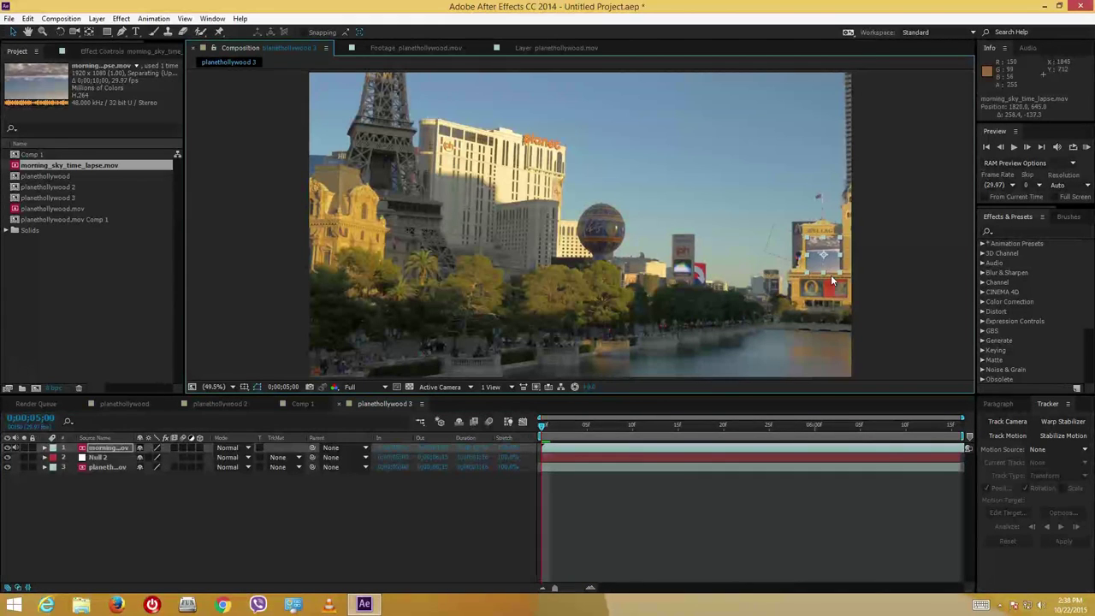
left_click_drag(827, 260, 830, 262)
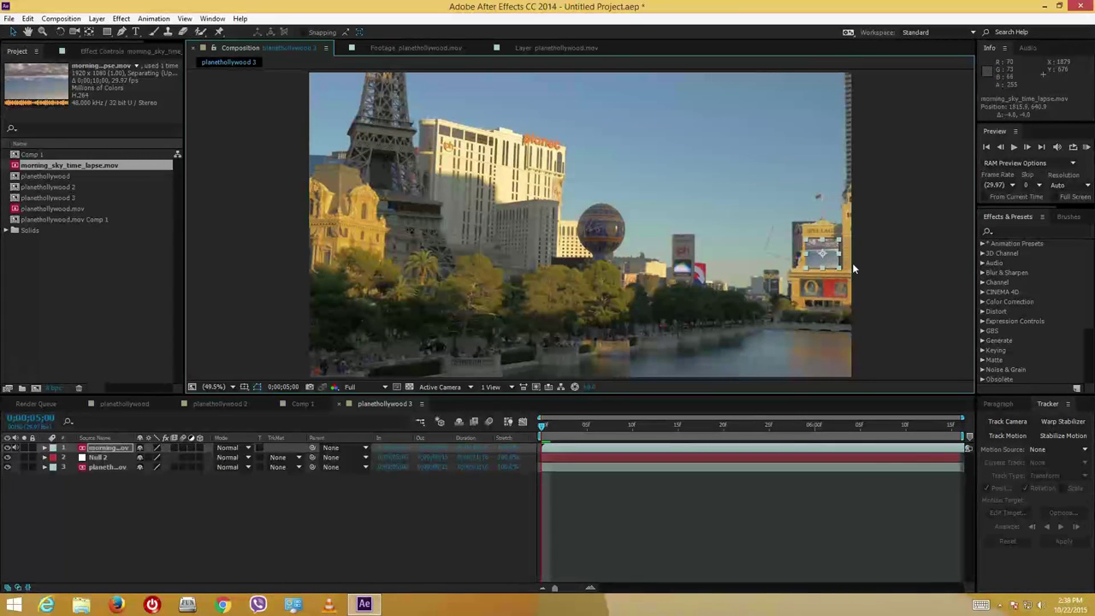
left_click(899, 261)
left_click(823, 250)
left_click_drag(829, 258, 835, 260)
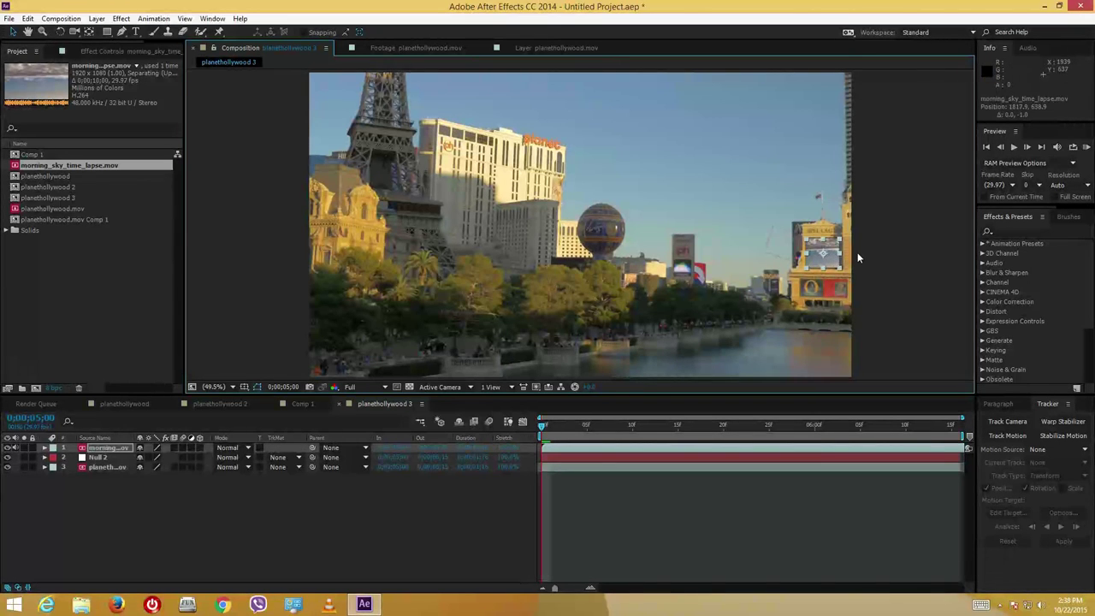
left_click(882, 287)
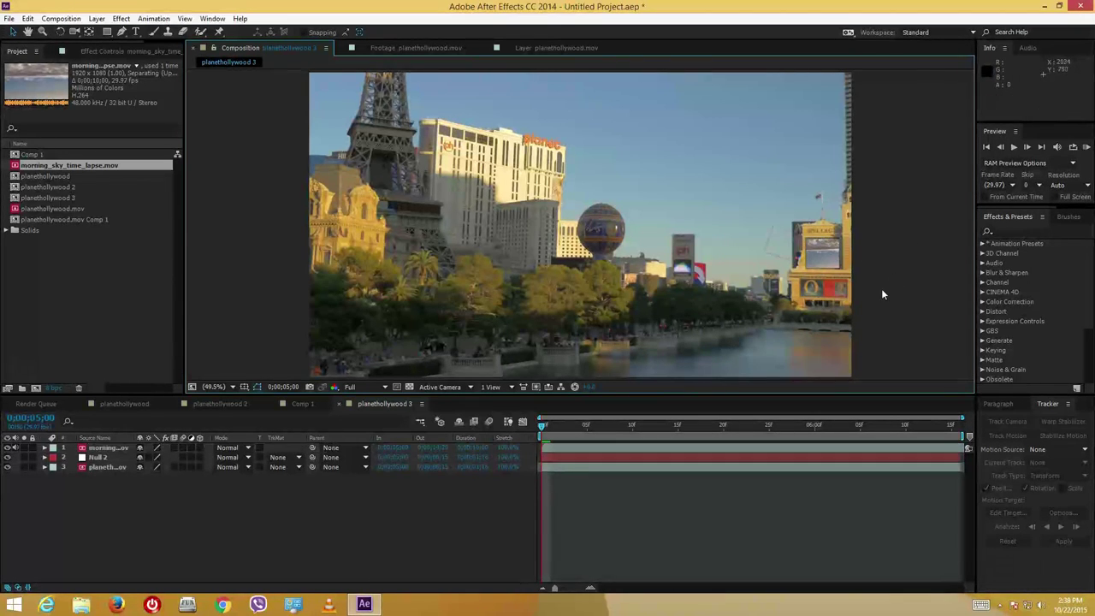
left_click(824, 258)
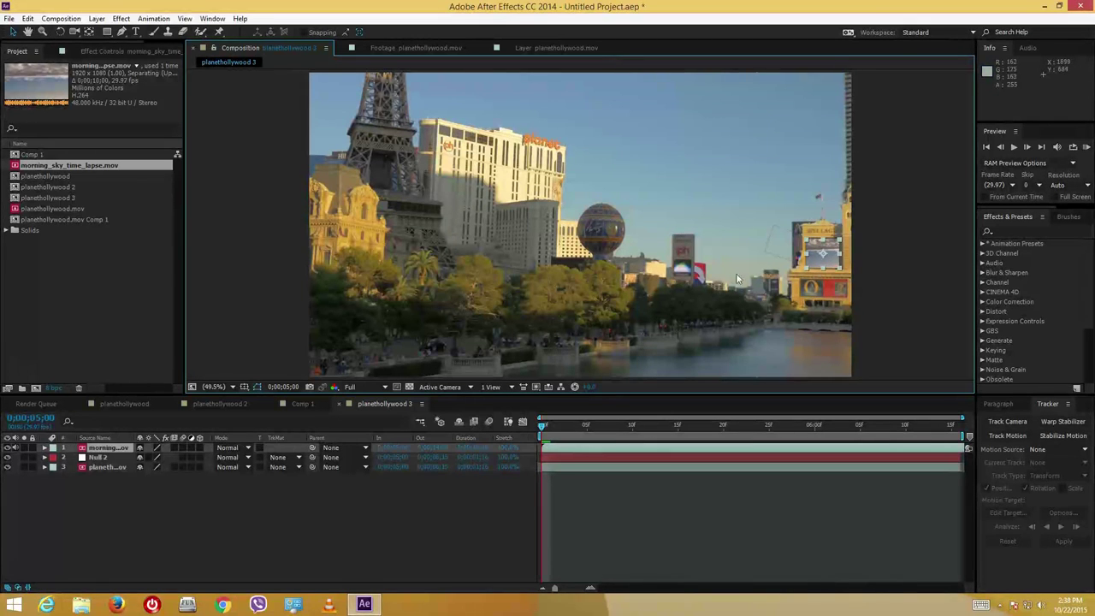
Return to the first frame after scrubbing and parent the morning_sky_time_lapse.mov layer to Null 2
left_click_drag(546, 435, 506, 466)
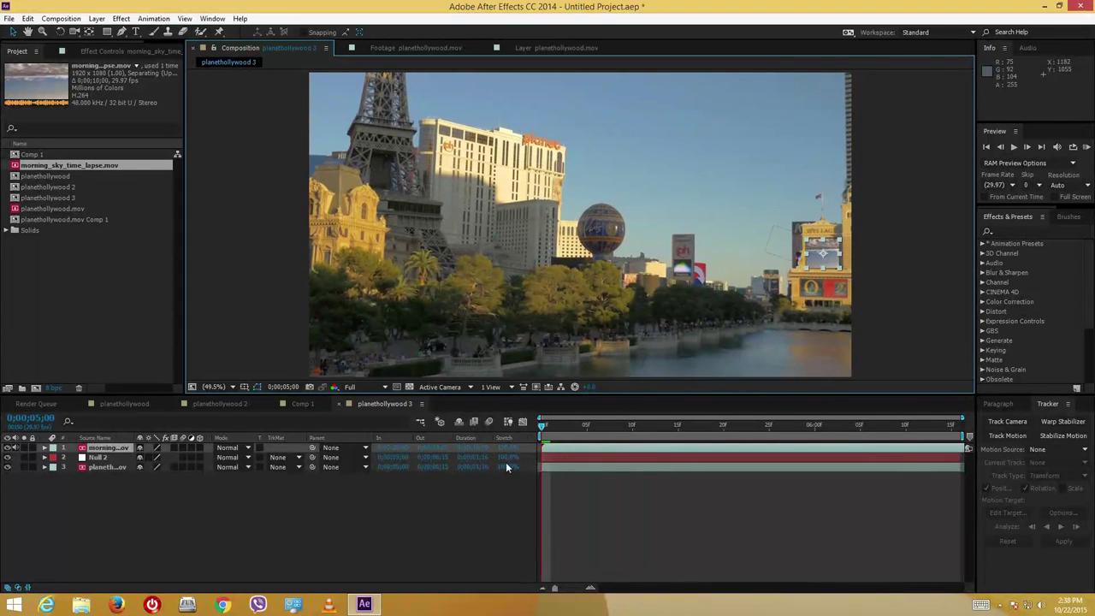
left_click(922, 246)
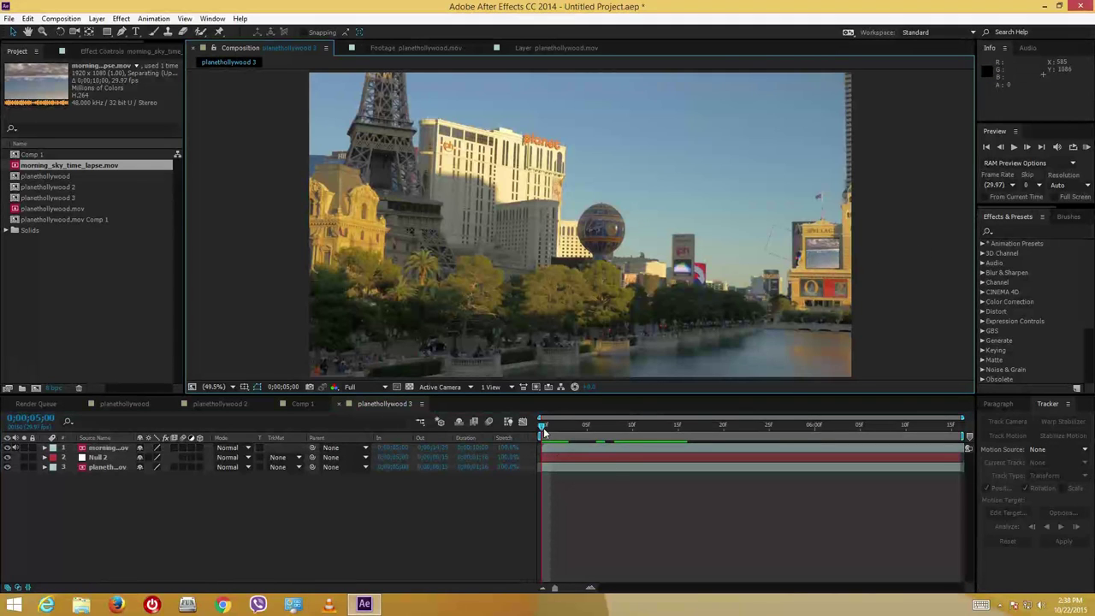
left_click(817, 259)
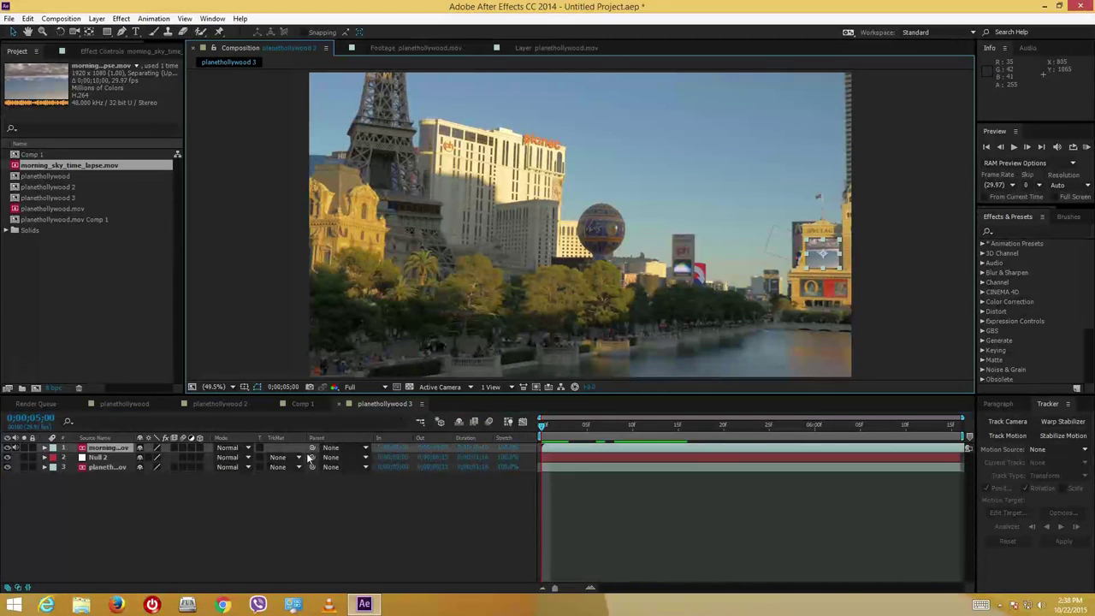
left_click_drag(311, 450, 201, 466)
left_click_drag(112, 467, 108, 463)
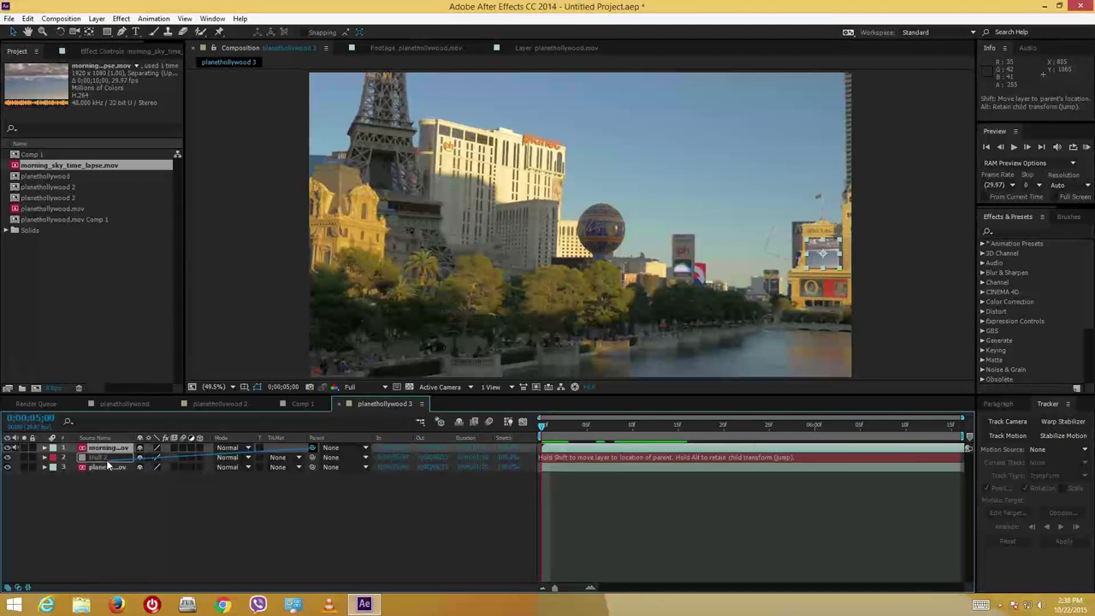
left_click_drag(107, 462, 109, 460)
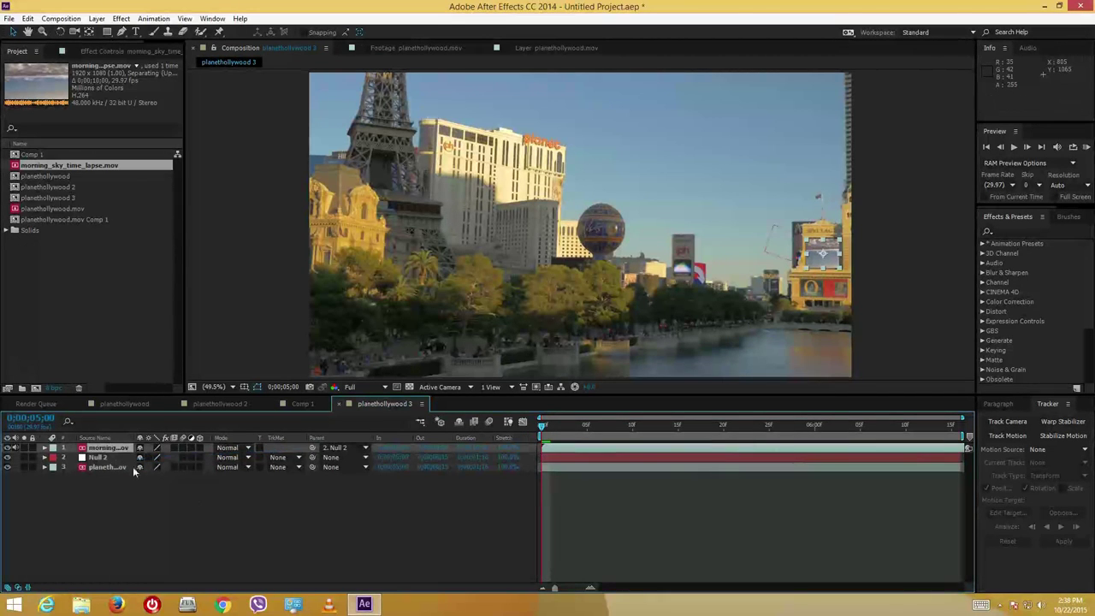
Preview the composition to check that the sky clip follows the billboard
key("space")
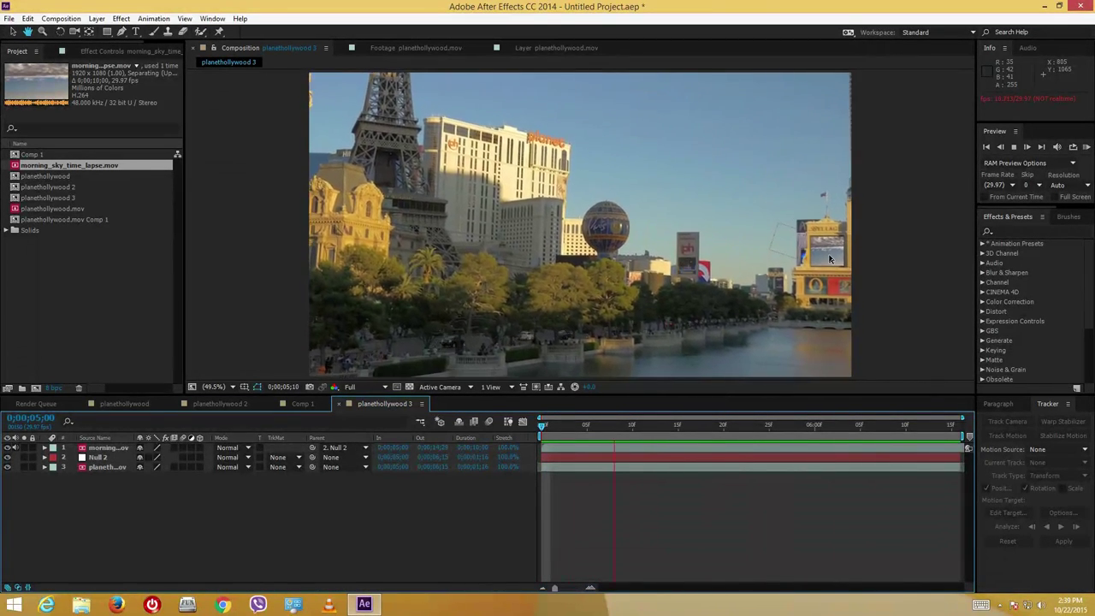
key("space")
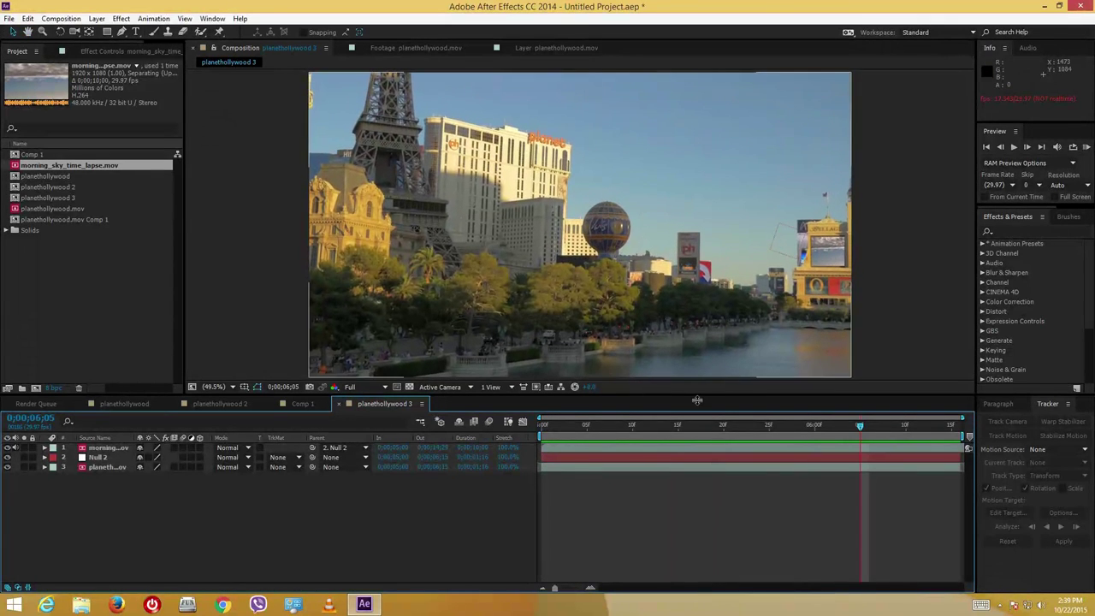
key("space")
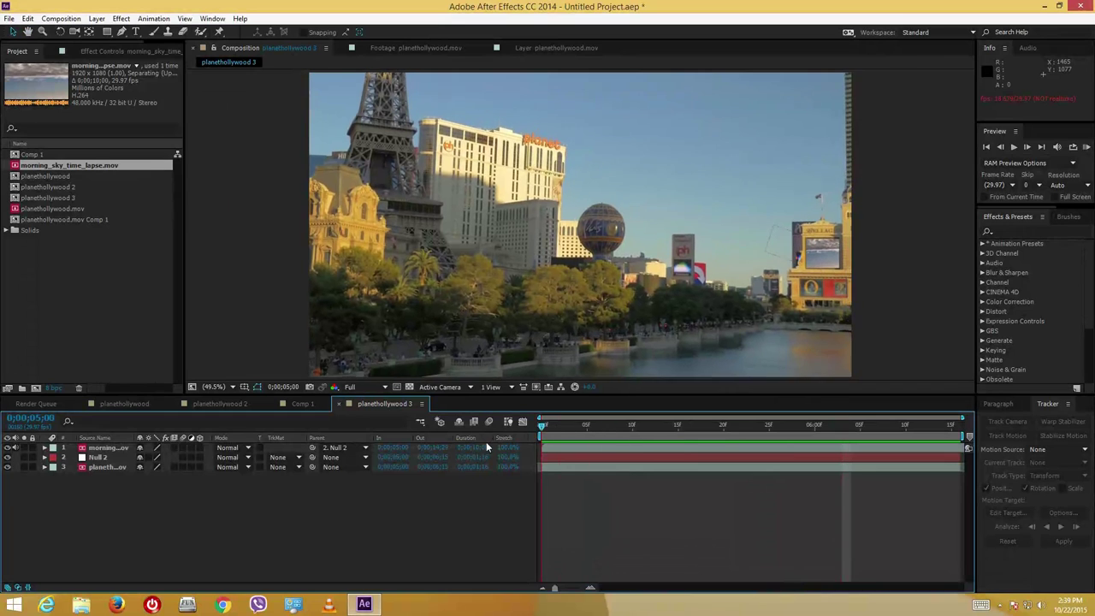
key("space")
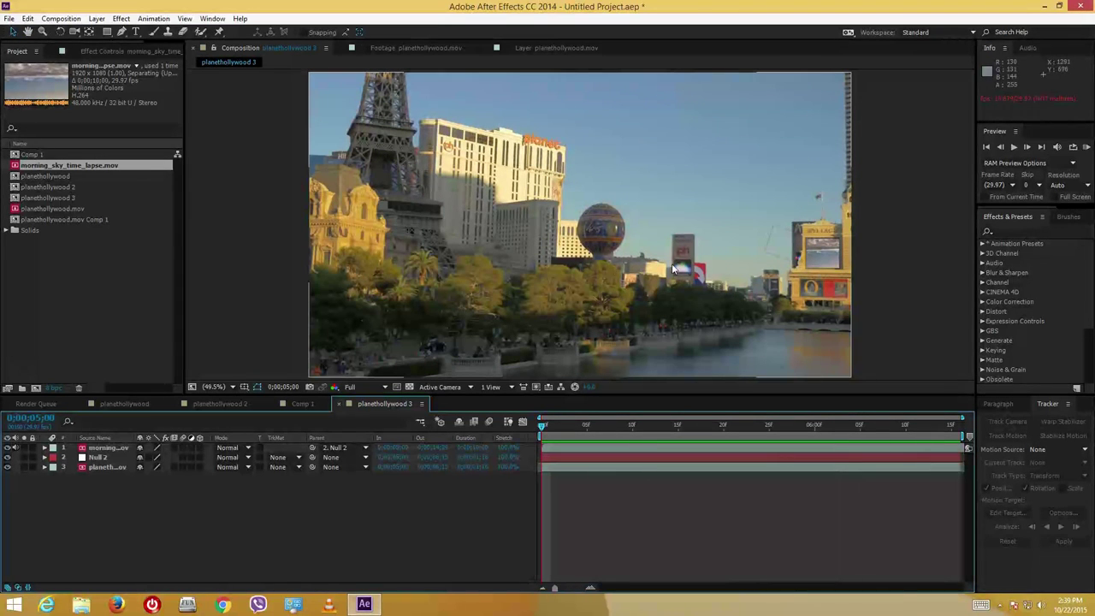
Import San Francisco Townhouses.mp4 and add it to the planethollywood 3 composition as the topmost layer
double_click(148, 323)
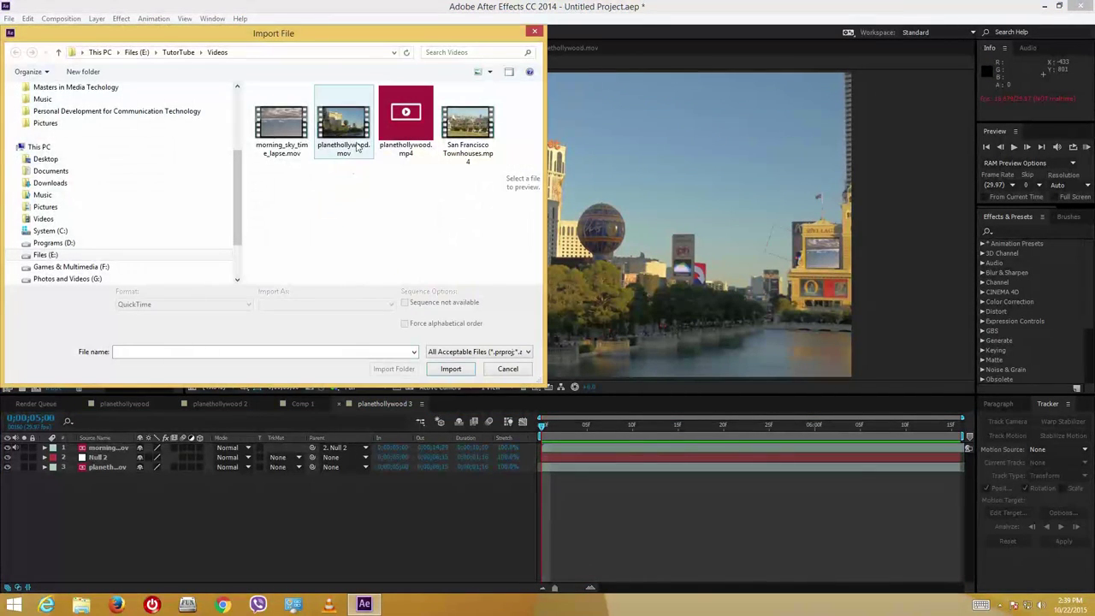
double_click(467, 122)
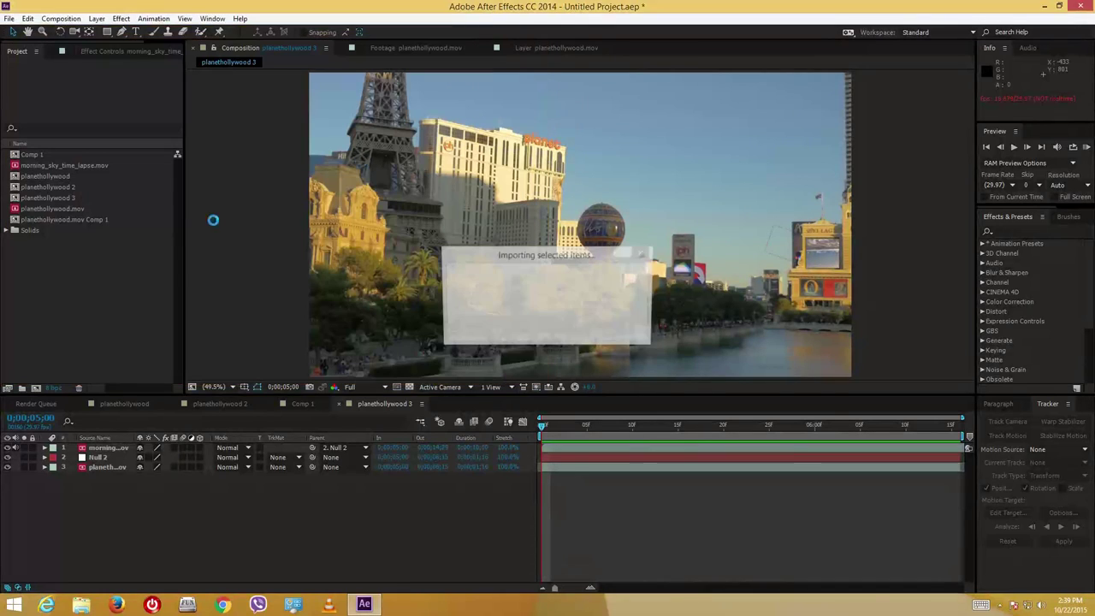
left_click_drag(35, 231, 465, 202)
Scale the San Francisco Townhouses clip down to about 3% by 4% and place it over the small PH sign's screen
left_click_drag(321, 108, 568, 240)
left_click_drag(616, 286, 709, 297)
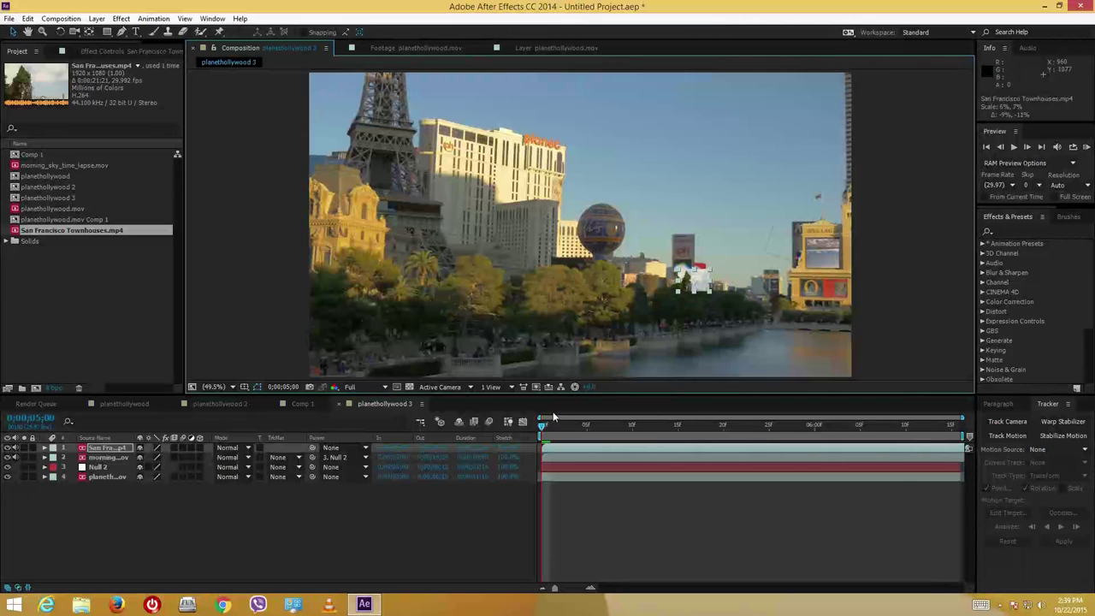
left_click_drag(683, 284, 696, 278)
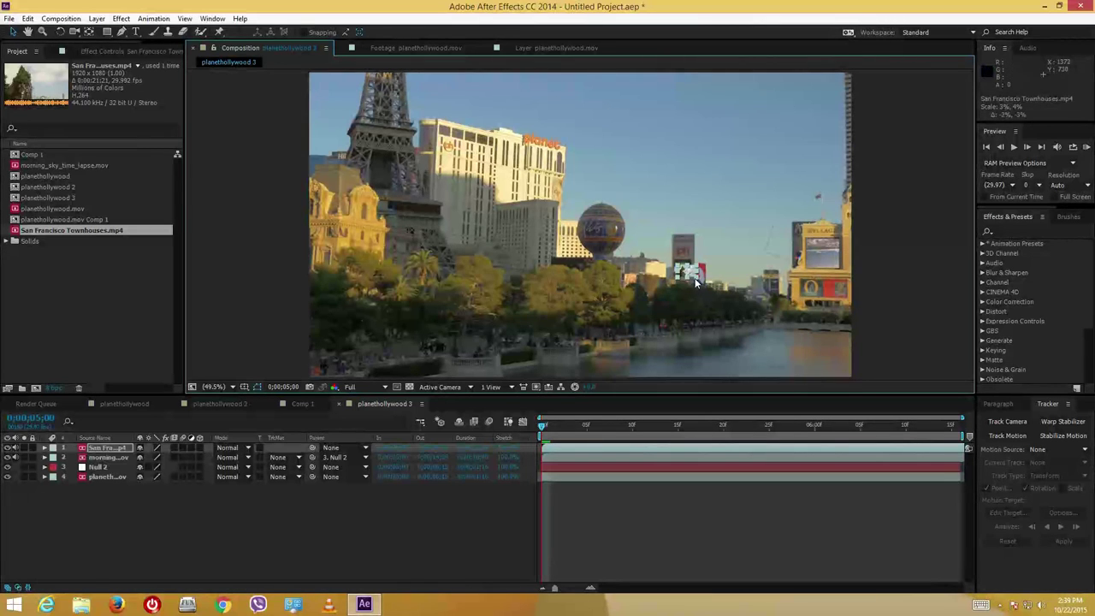
Fit the San Francisco Townhouses clip's position, width and height to the sign's screen above the Panasonic label
scroll(696, 278, "up", 6)
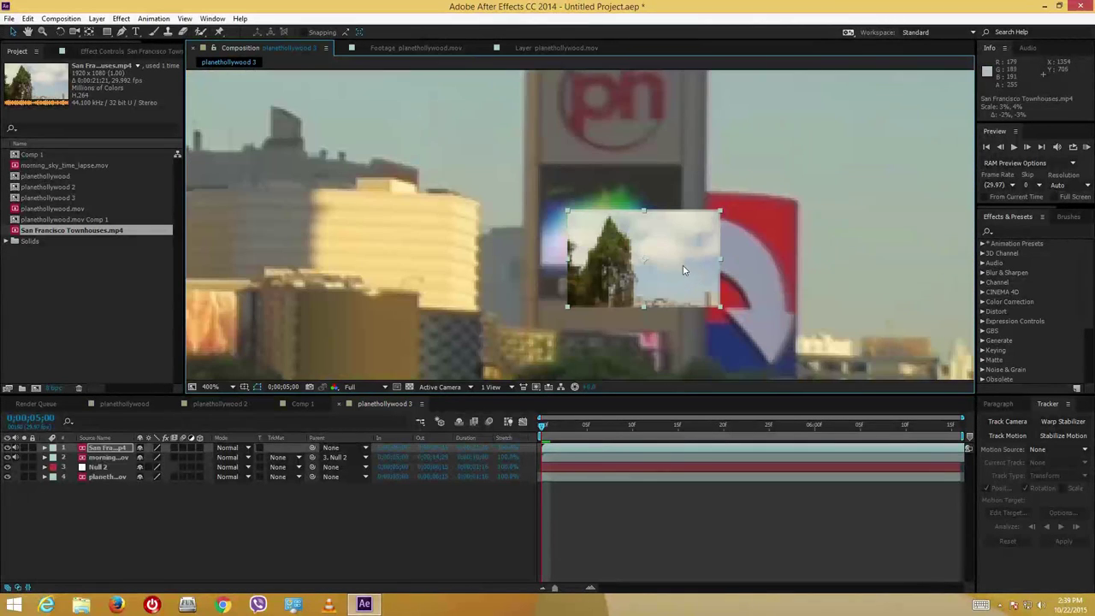
left_click_drag(683, 271, 649, 238)
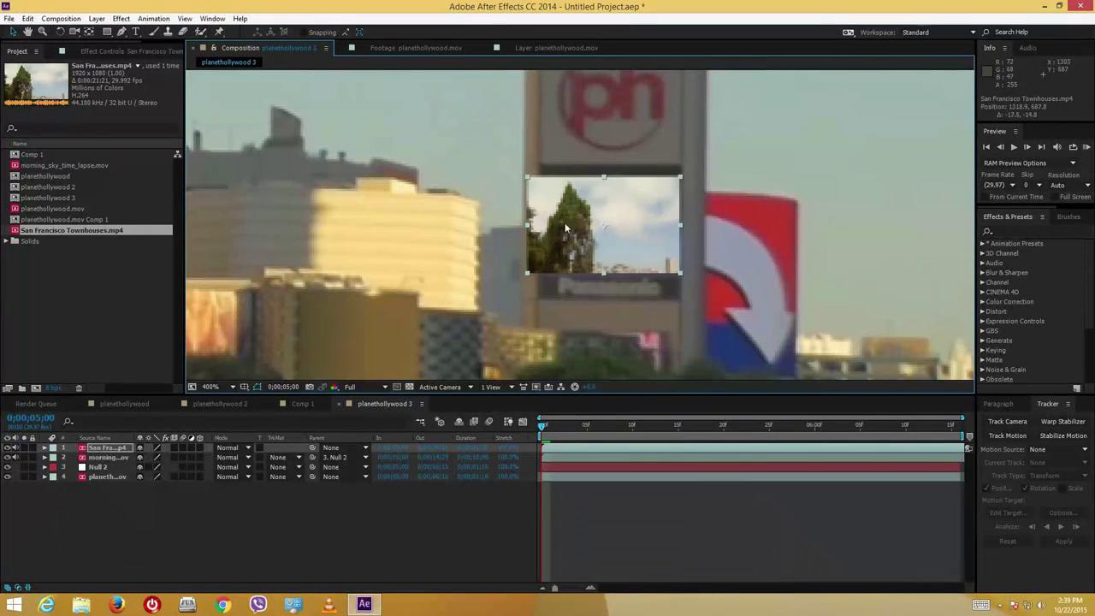
left_click_drag(528, 225, 541, 225)
left_click_drag(645, 240, 681, 220)
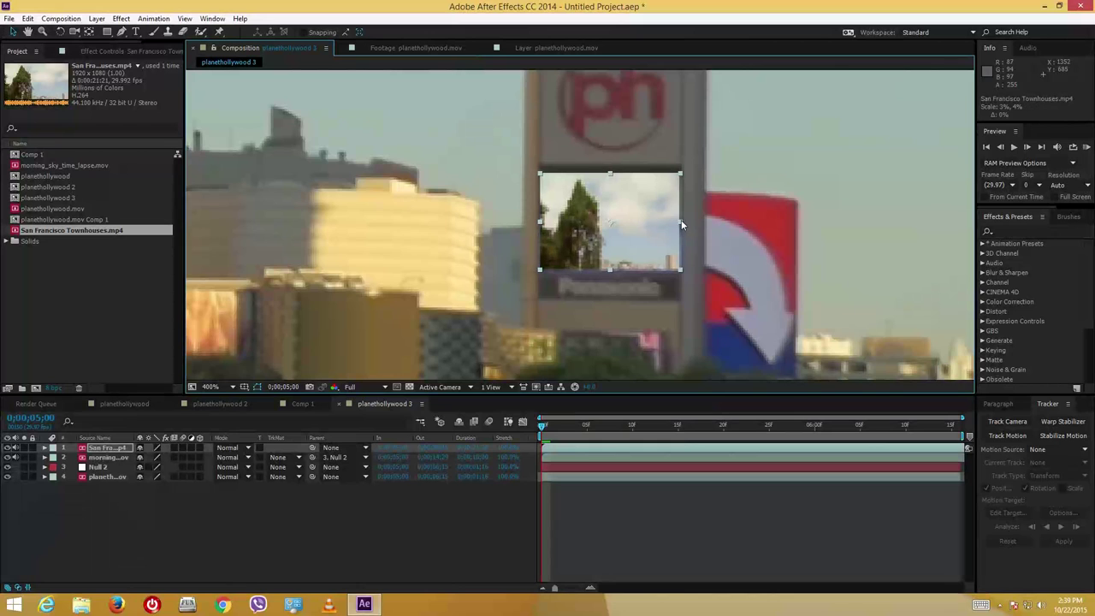
left_click_drag(607, 272, 640, 257)
left_click(427, 532)
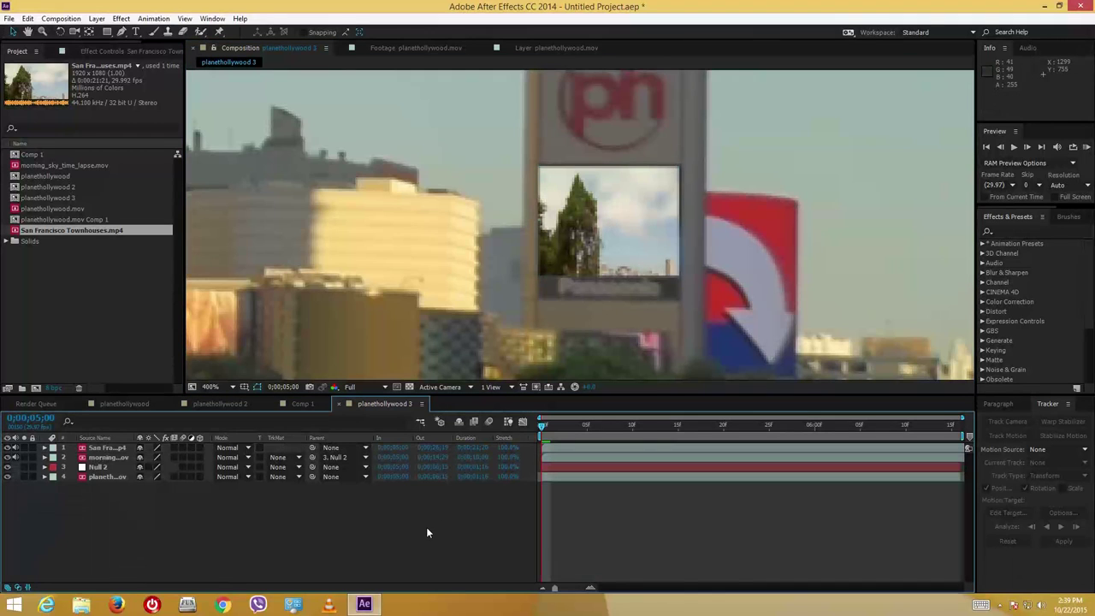
Parent the San Francisco Townhouses.mp4 layer to Null 2
left_click(106, 449)
left_click_drag(313, 447, 97, 467)
scroll(666, 285, "down", 3)
scroll(666, 285, "down", 3)
scroll(776, 348, "up", 2)
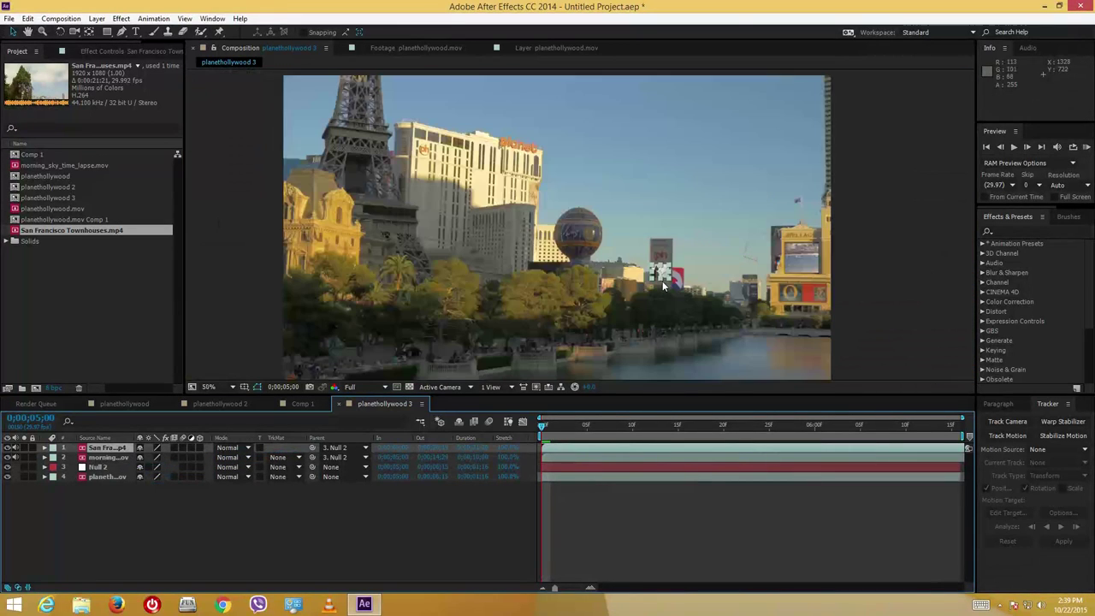
Preview the composition to check both screen clips against the tracked motion, and return to the first frame
key("space")
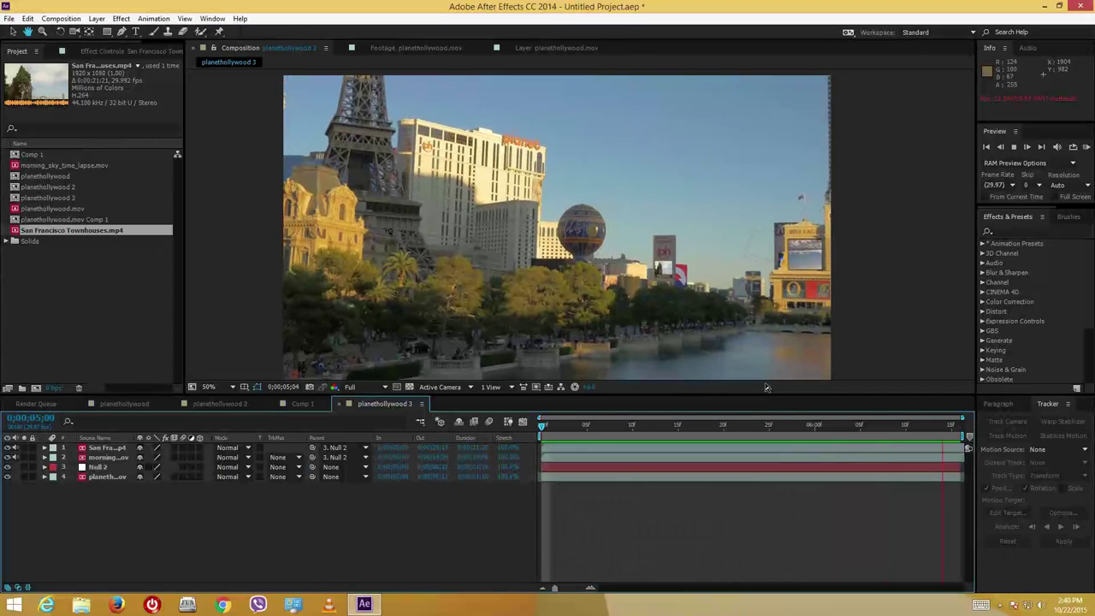
key("space")
left_click_drag(625, 425, 501, 424)
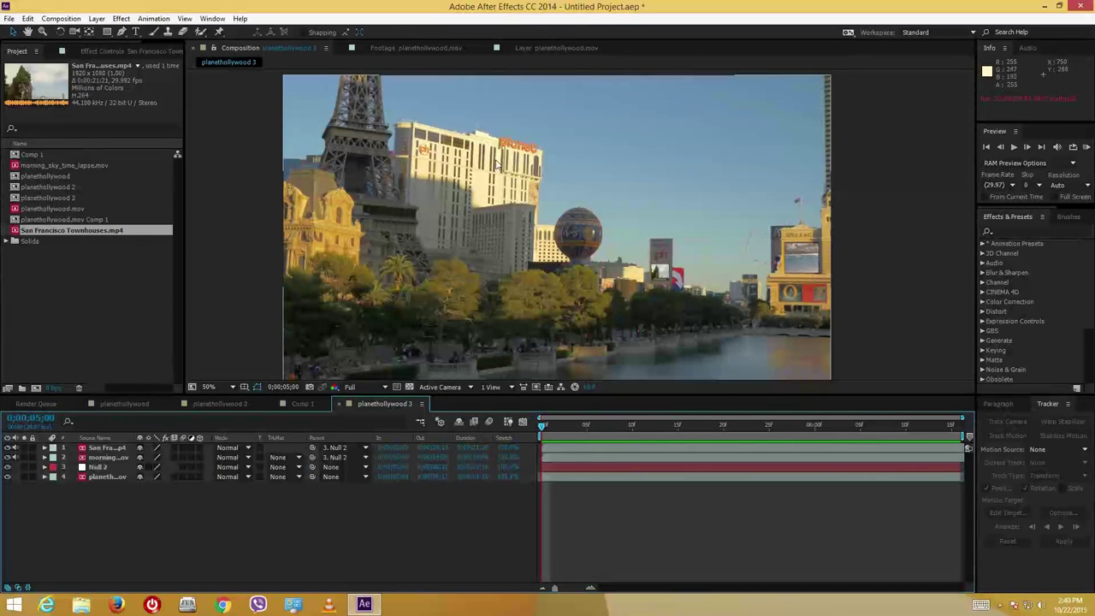
Add a text layer reading "THE MAGIC OF TRACKING" starting beside the Eiffel Tower in front of the hotel
left_click(135, 34)
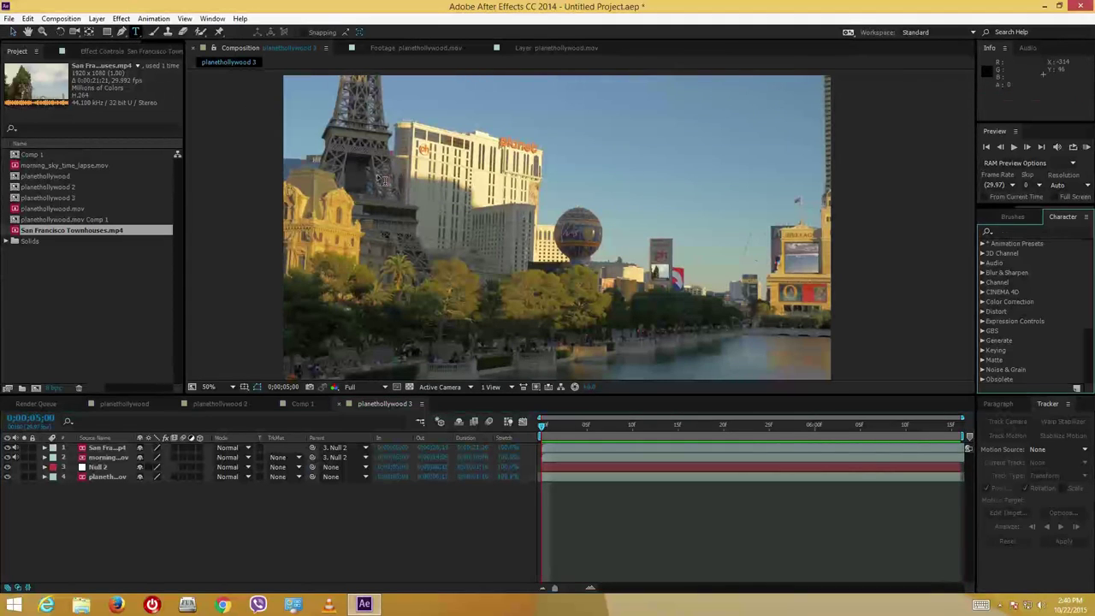
left_click(376, 179)
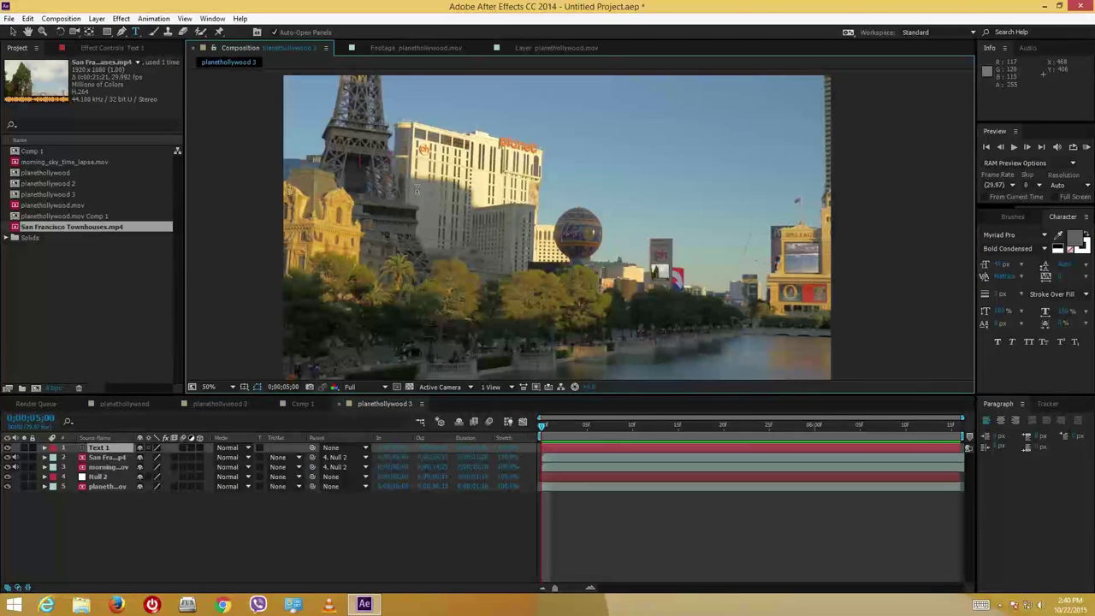
type("THE MAGIC OF TRACKING")
Set the whole title's fill to white and its stroke color to 111010, and finish editing the text
key("ctrl+a")
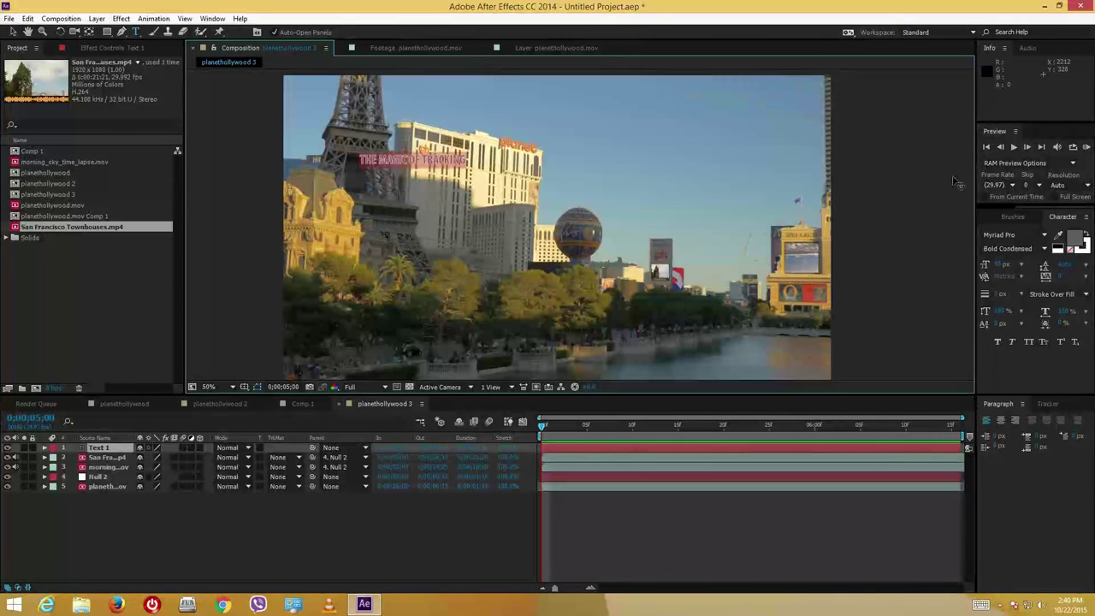
left_click(1084, 244)
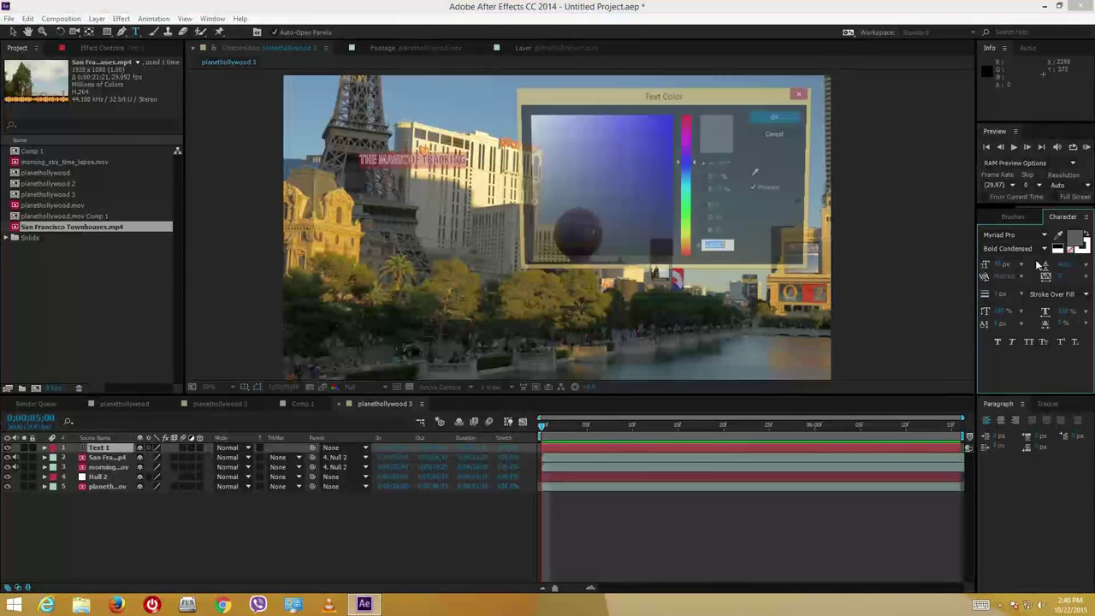
left_click(794, 118)
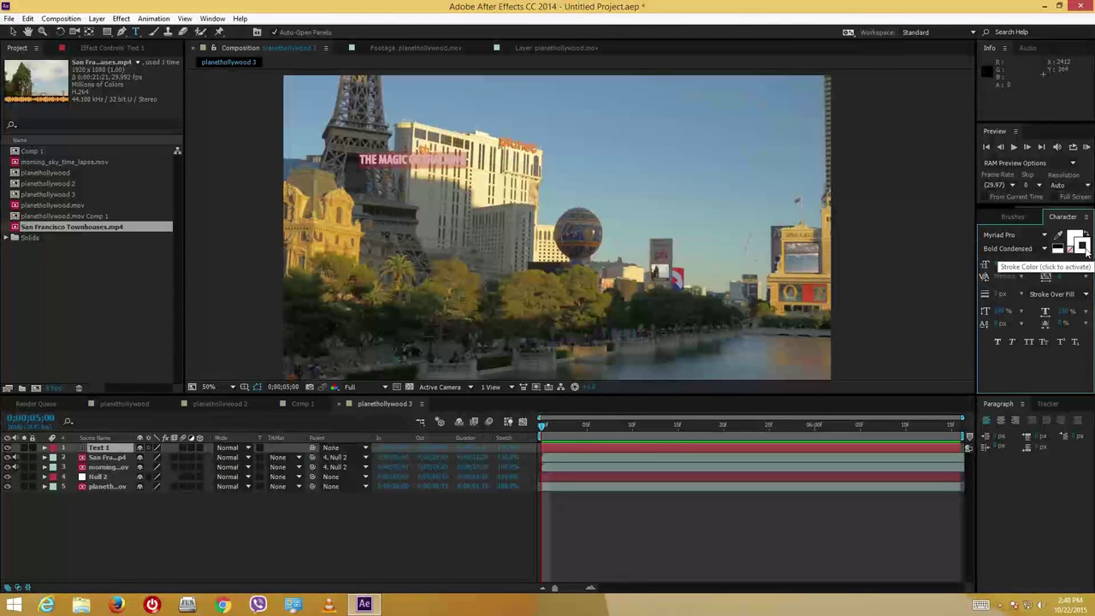
left_click(1084, 246)
left_click(539, 249)
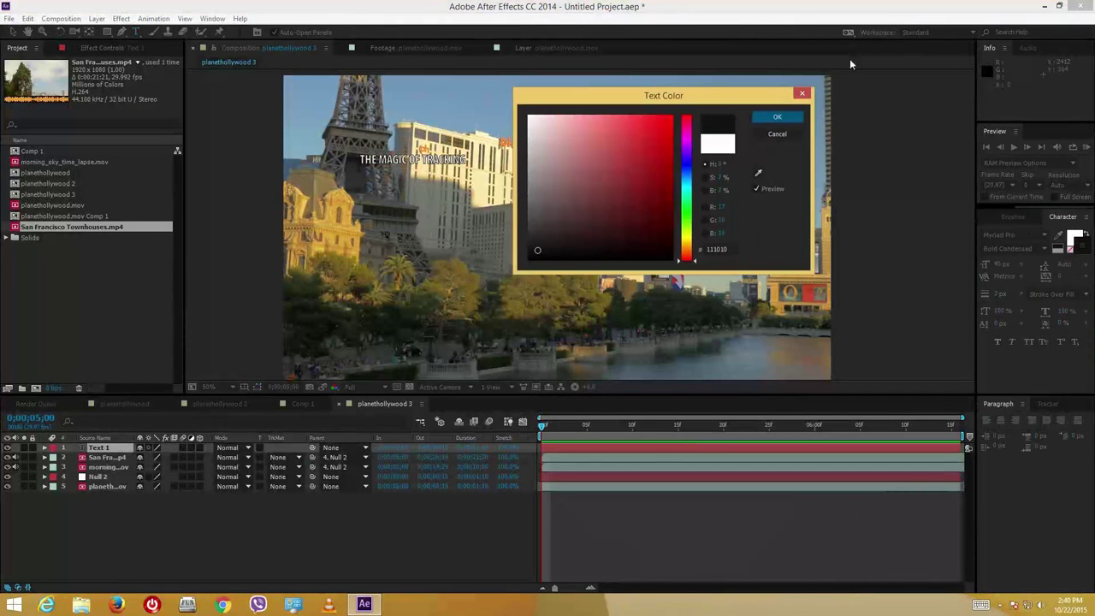
left_click(777, 117)
left_click(13, 32)
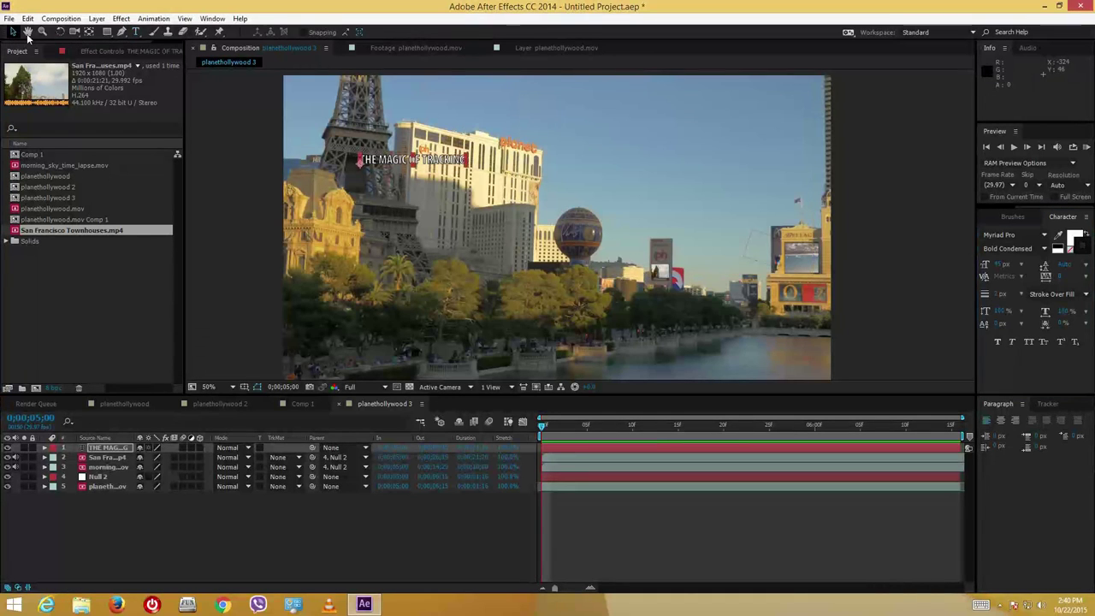
Enlarge the title and move it to about 138, 236, spanning the Eiffel Tower and the top of the hotel
left_click_drag(471, 173, 500, 138)
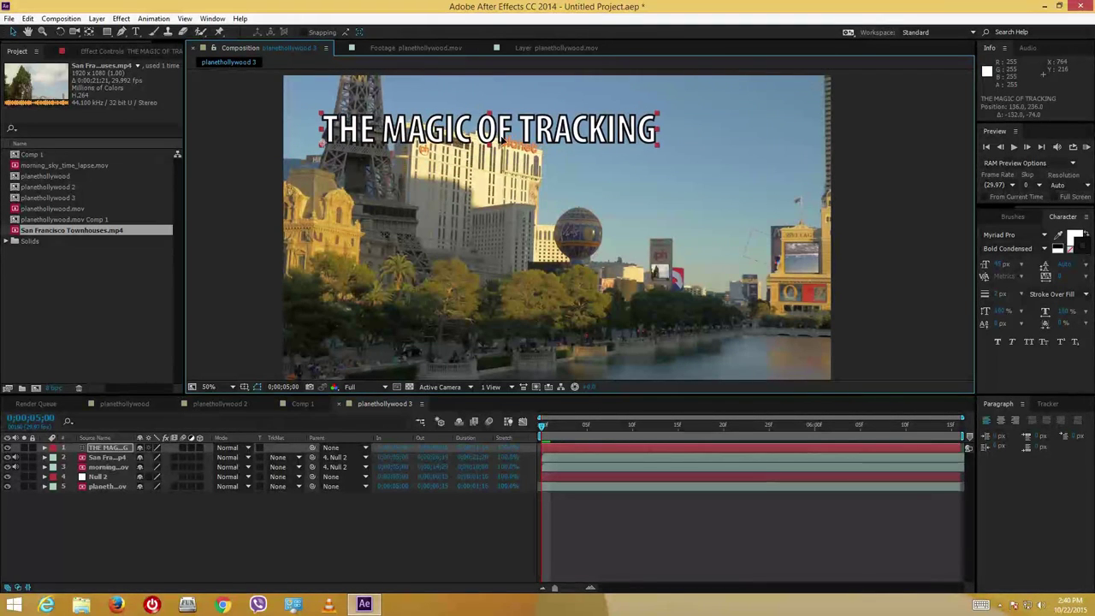
left_click(885, 305)
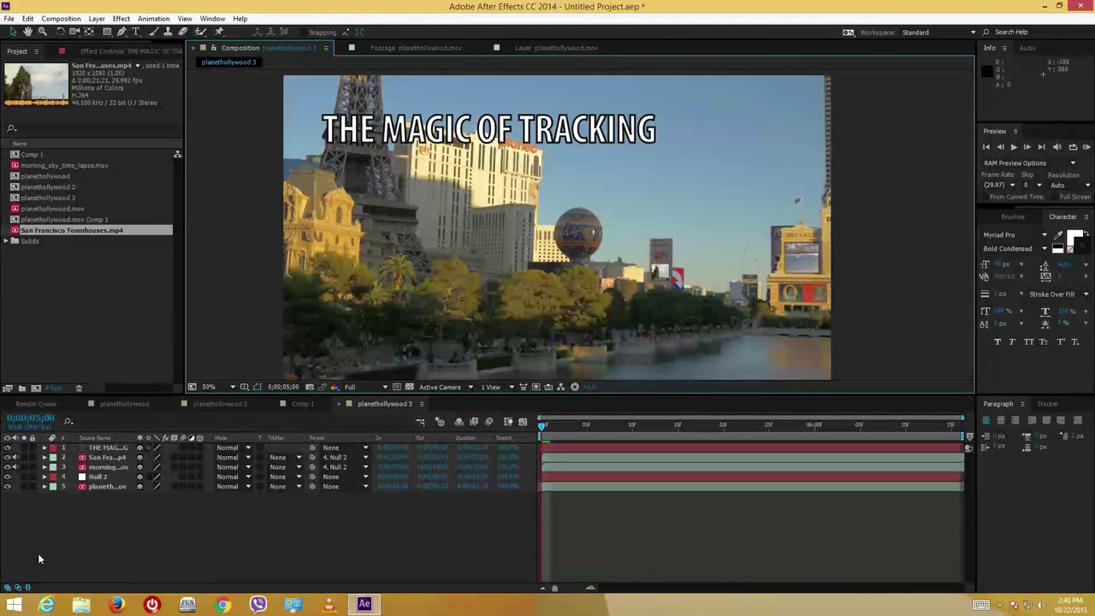
Apply the Paint On - PAL animation preset to the title layer and preview the transition
left_click(113, 446)
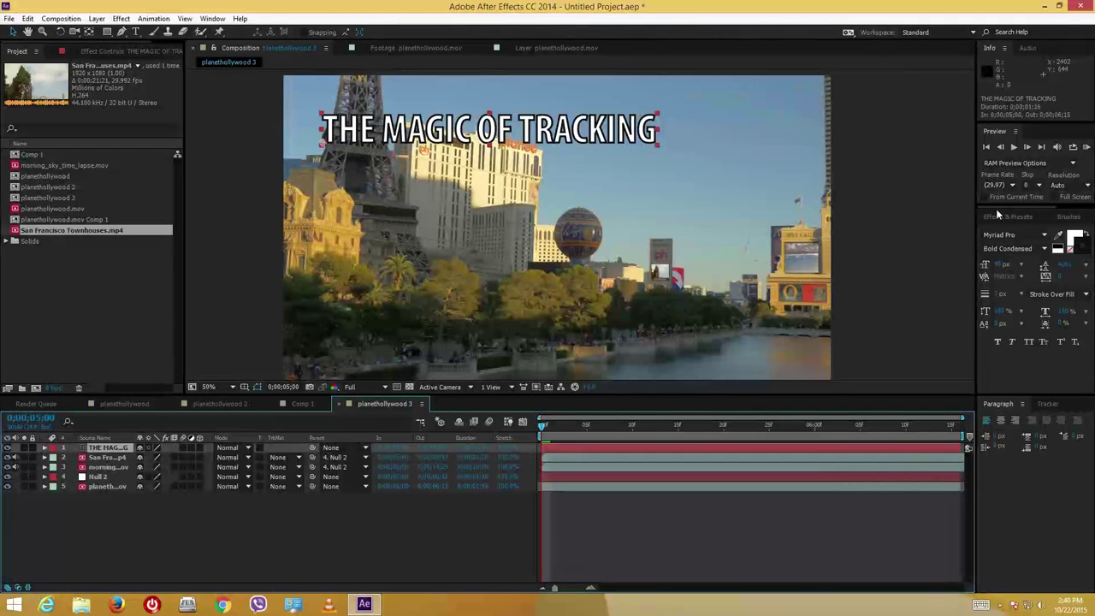
left_click(1017, 218)
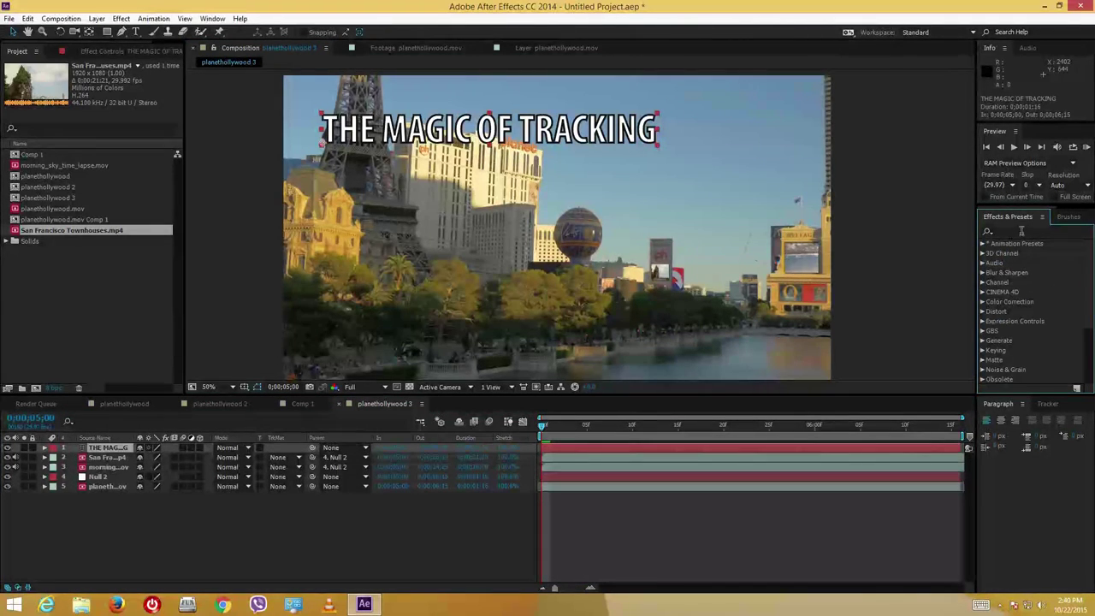
left_click(1022, 231)
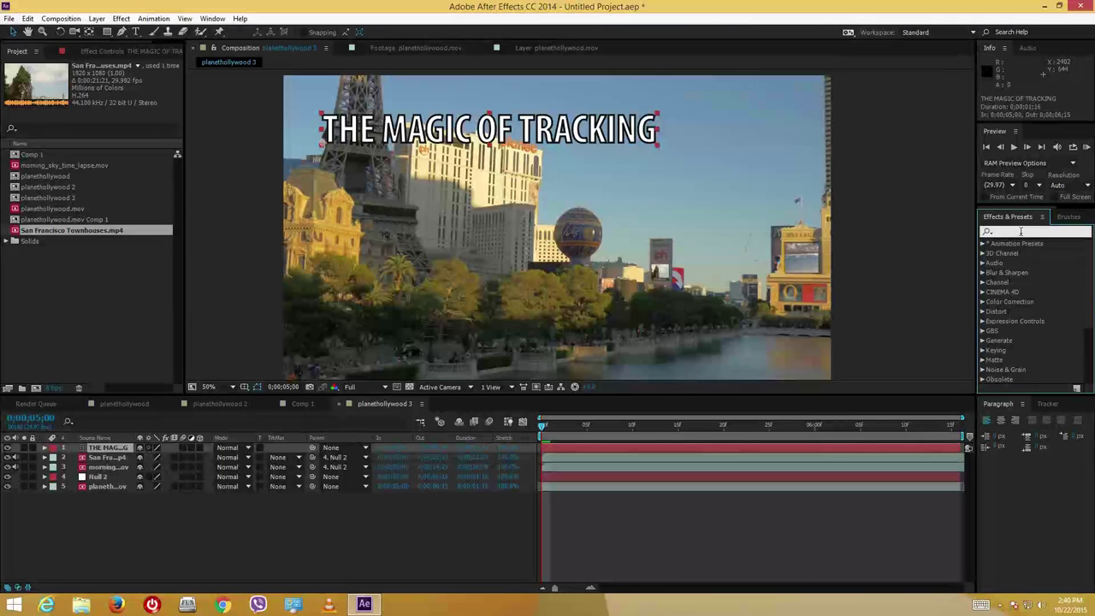
type("paint")
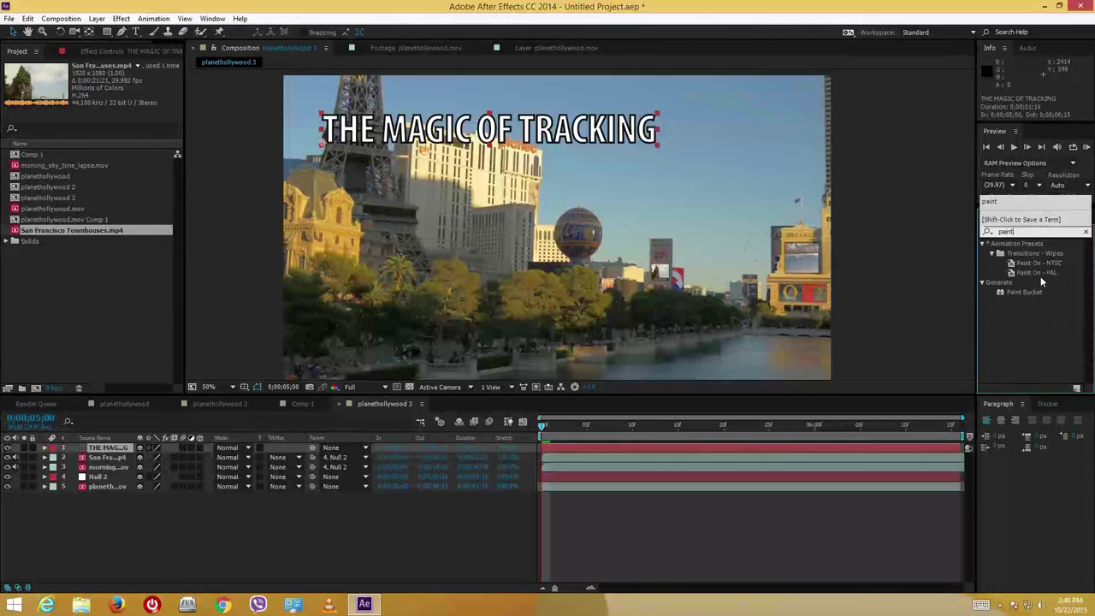
left_click(1042, 273)
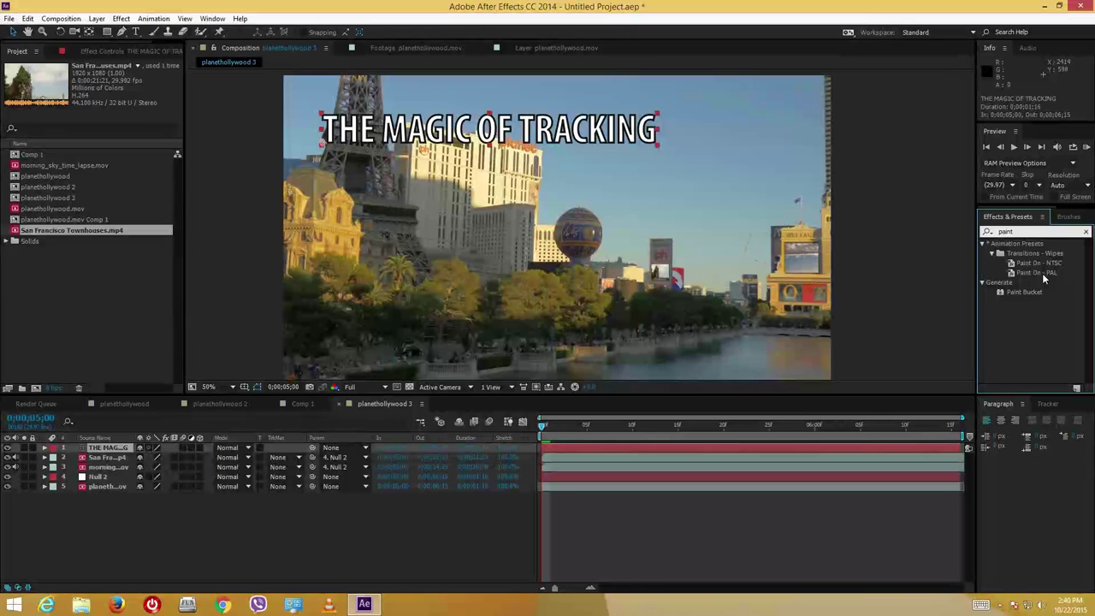
mouse_move(1040, 275)
left_mouse_down()
mouse_move(1010, 283)
mouse_move(893, 358)
mouse_move(702, 257)
mouse_move(522, 120)
left_mouse_up()
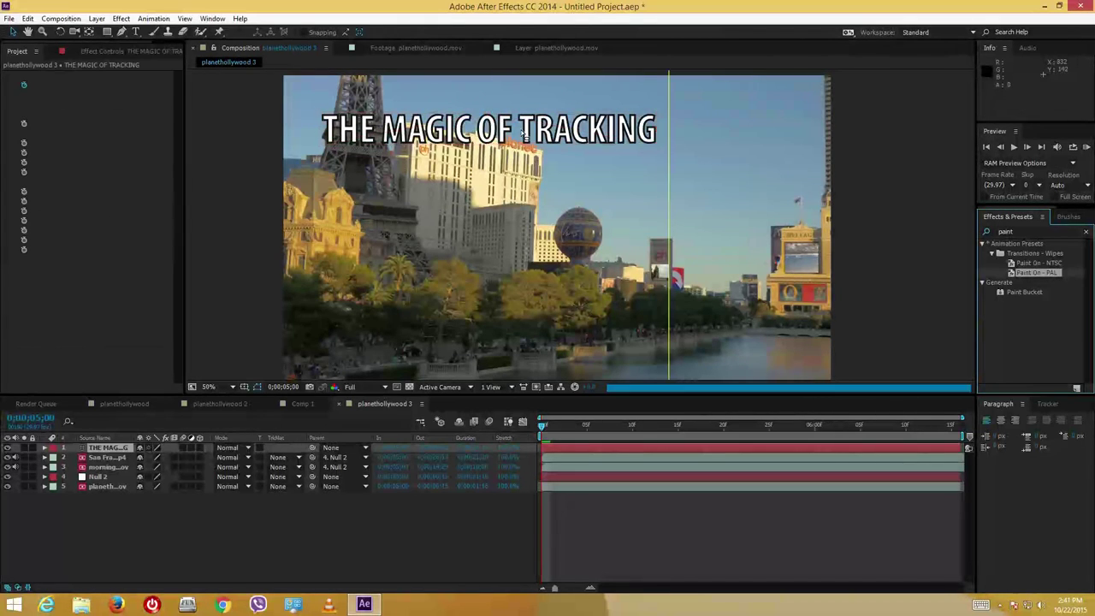
key("space")
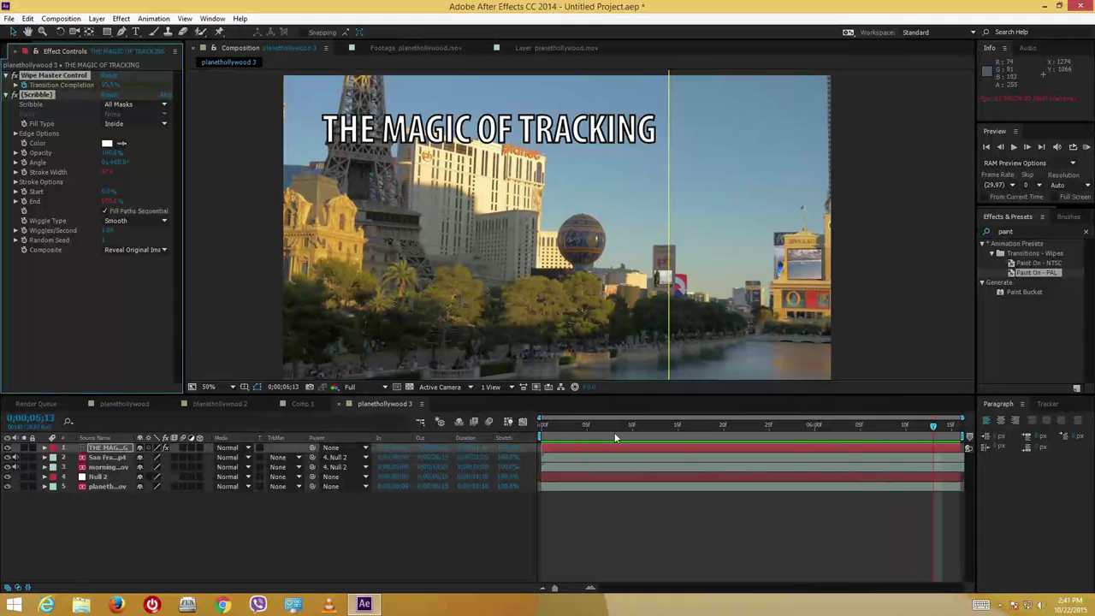
key("space")
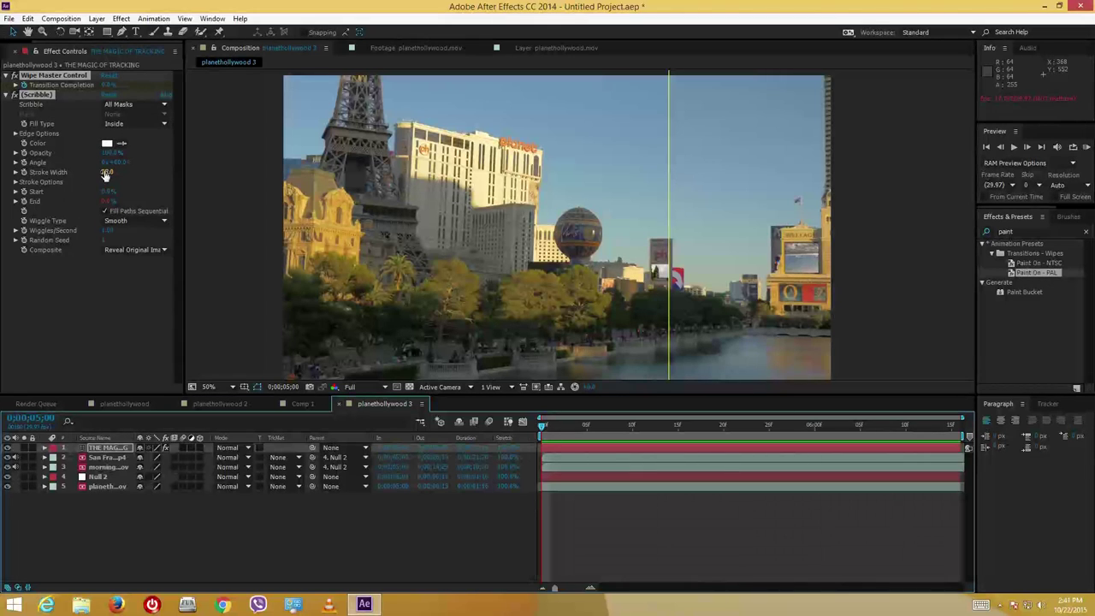
Set the title's Scribble angle to about 118° while viewing the partly revealed text at 0;00;05;22, and preview the reveal
left_click(106, 174)
left_click_drag(613, 424, 741, 426)
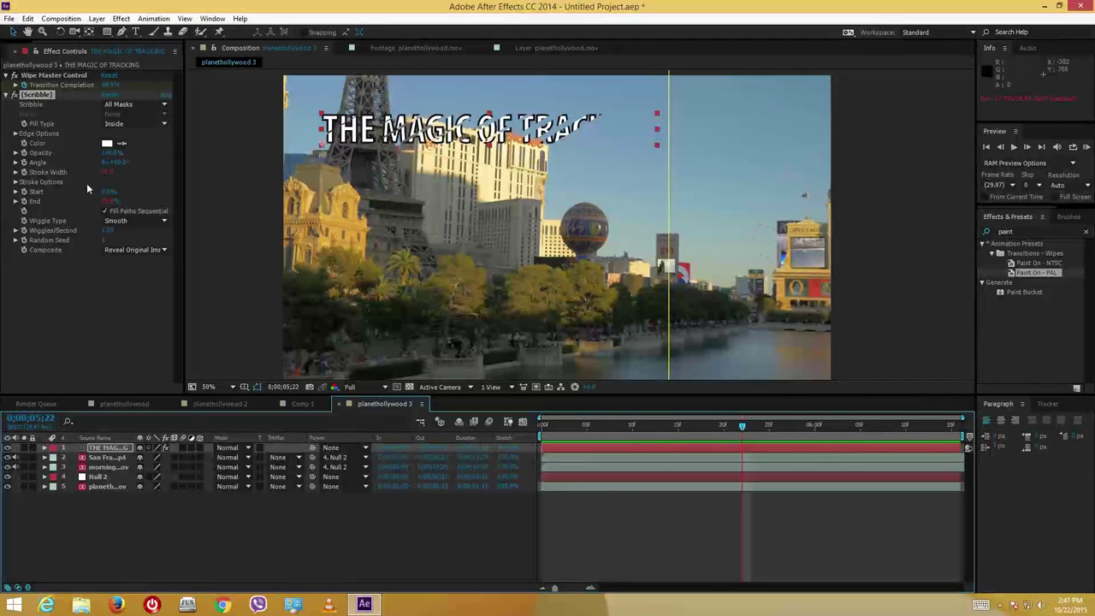
left_click_drag(106, 175, 159, 169)
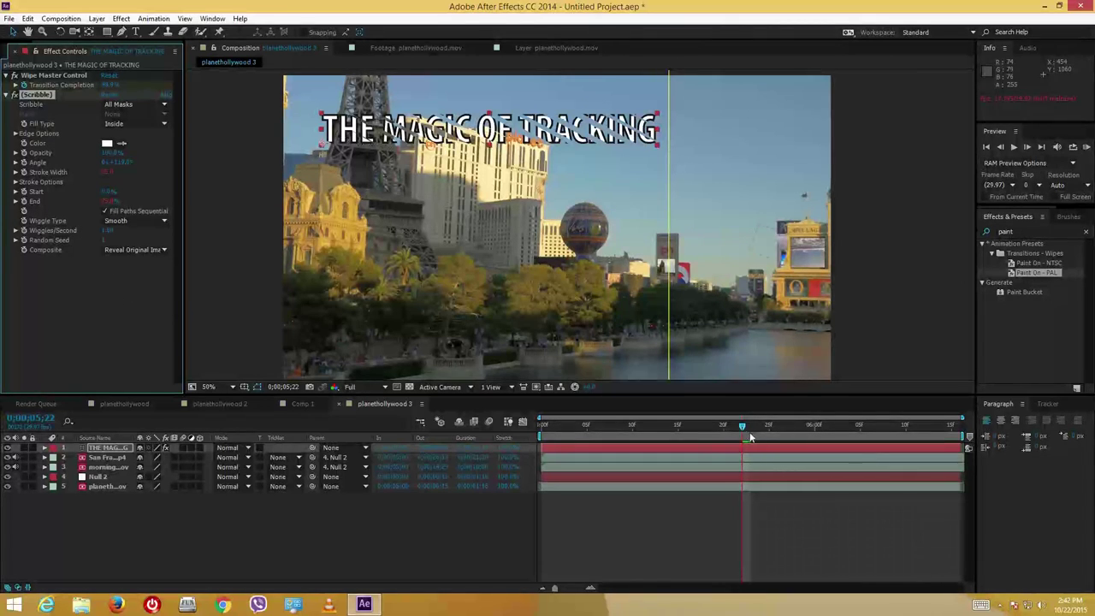
key("KP_0")
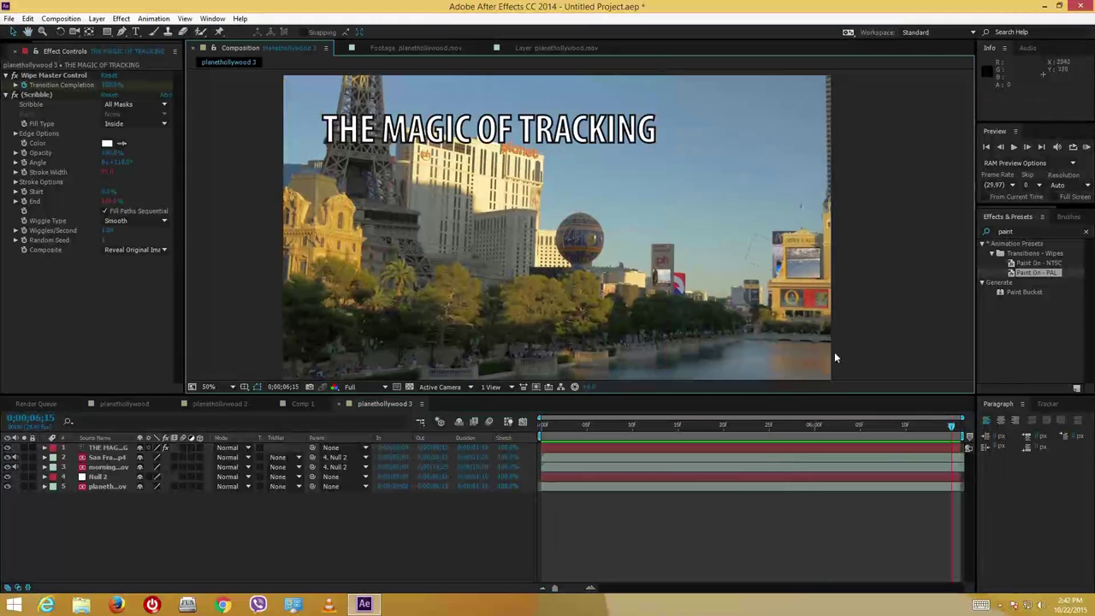
key("KP_0")
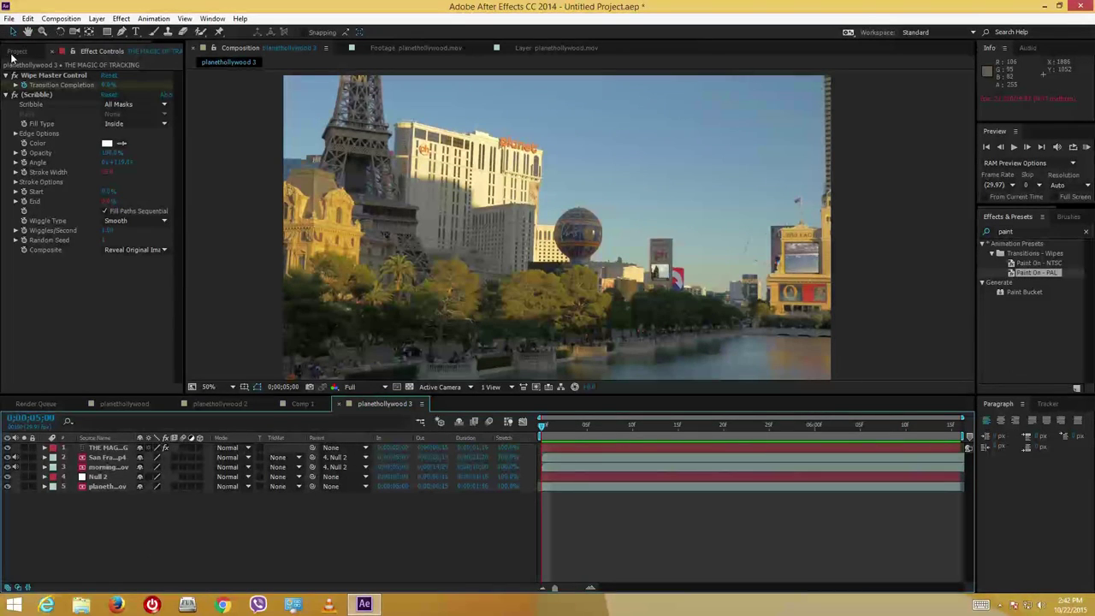
Add the planethollywood 3 composition to the render queue
left_click(17, 52)
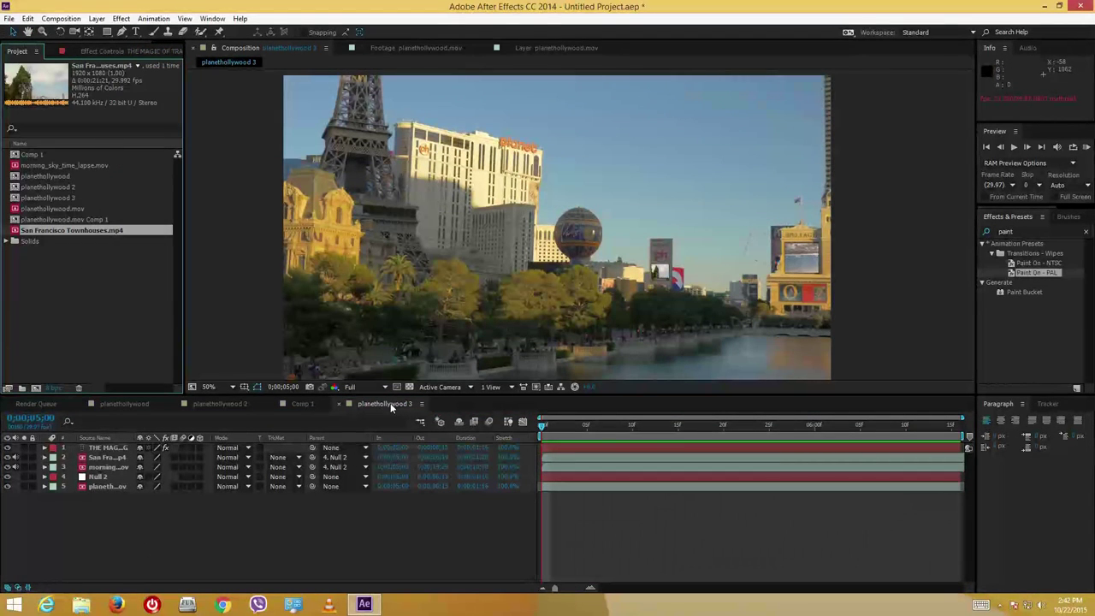
left_click(94, 279)
left_click(35, 197)
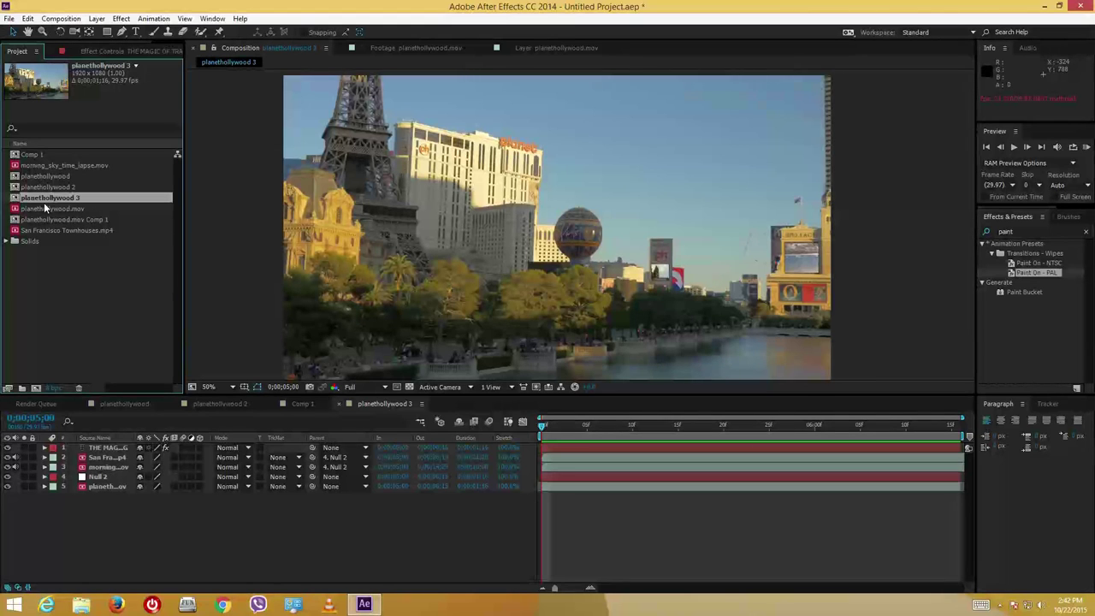
left_click(8, 19)
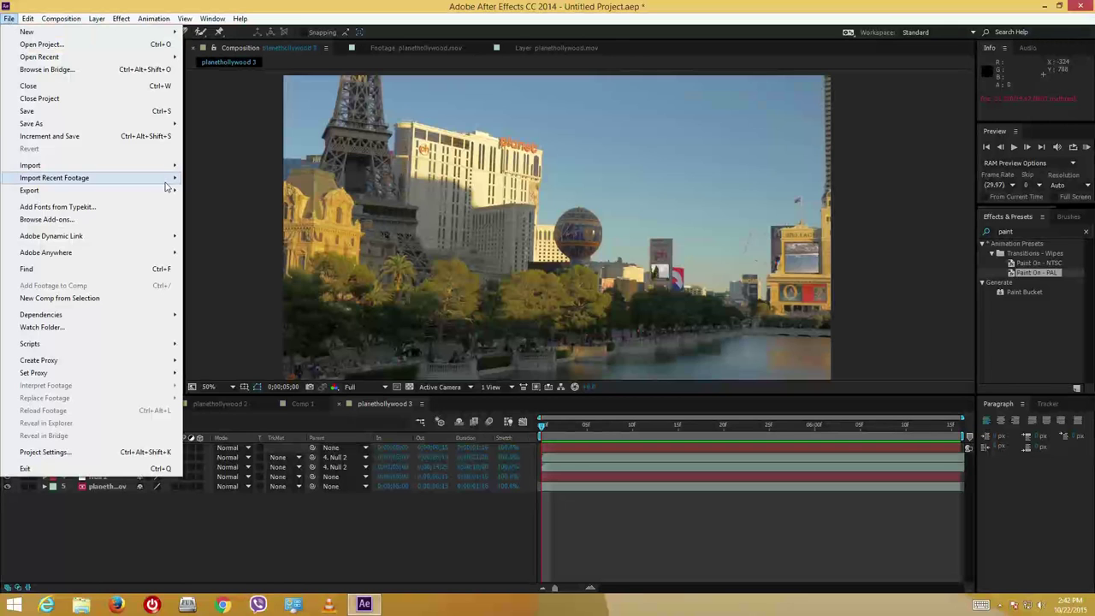
mouse_move(168, 190)
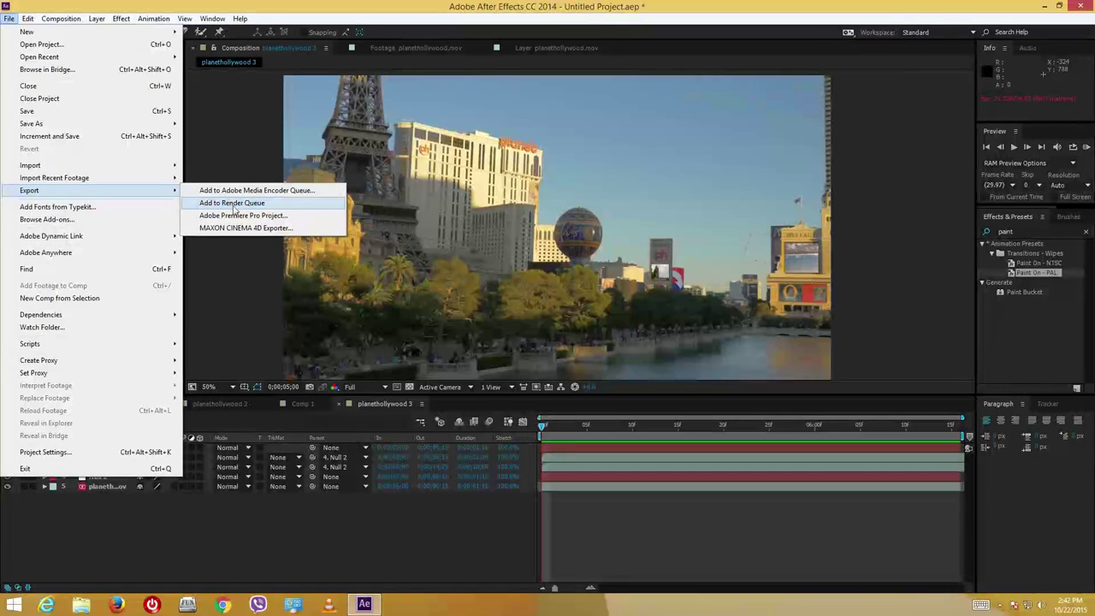
left_click(217, 205)
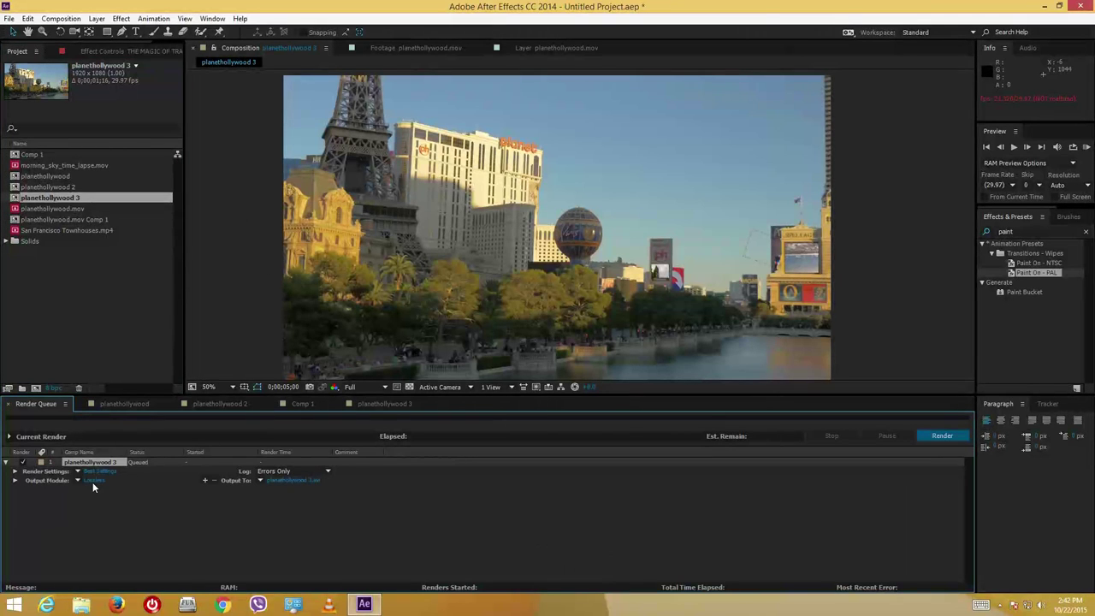
Configure the render's output module to QuickTime format with the H.264 codec and audio output off
left_click(96, 480)
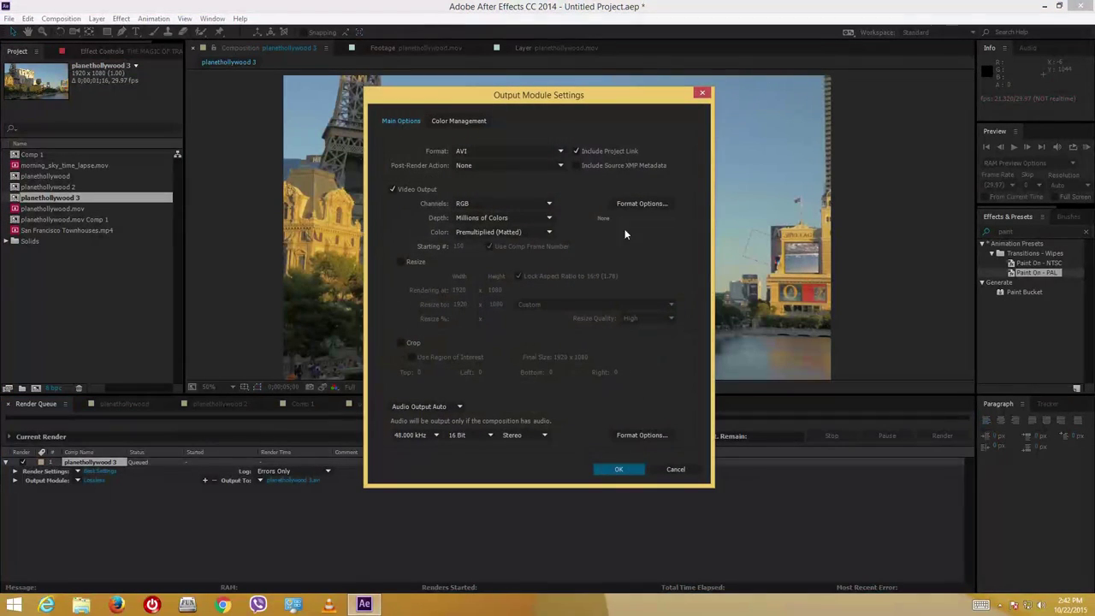
left_click(535, 152)
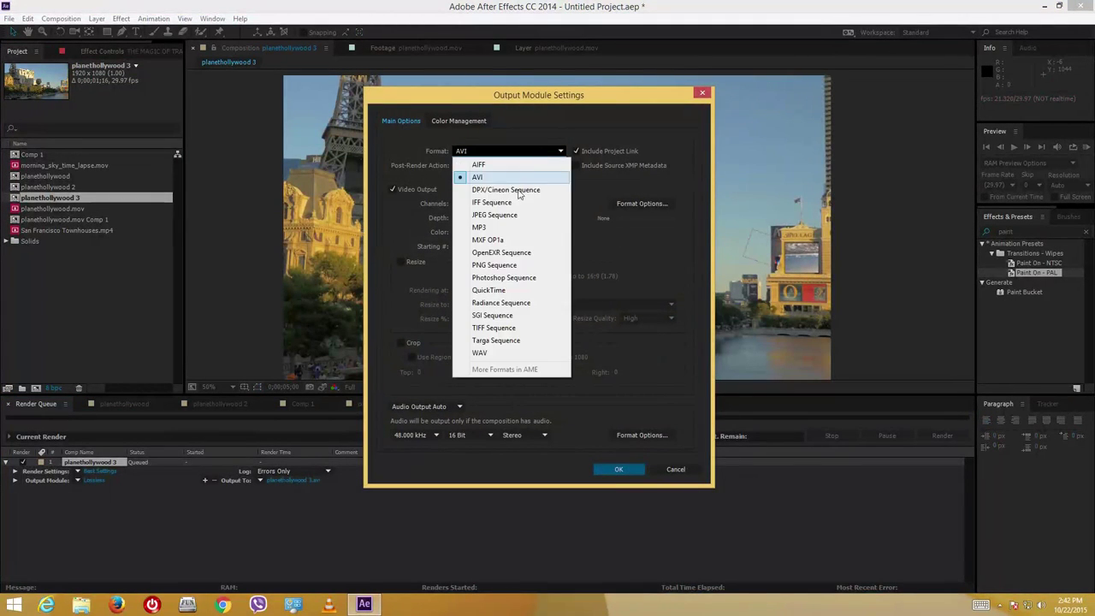
left_click(539, 292)
left_click(643, 203)
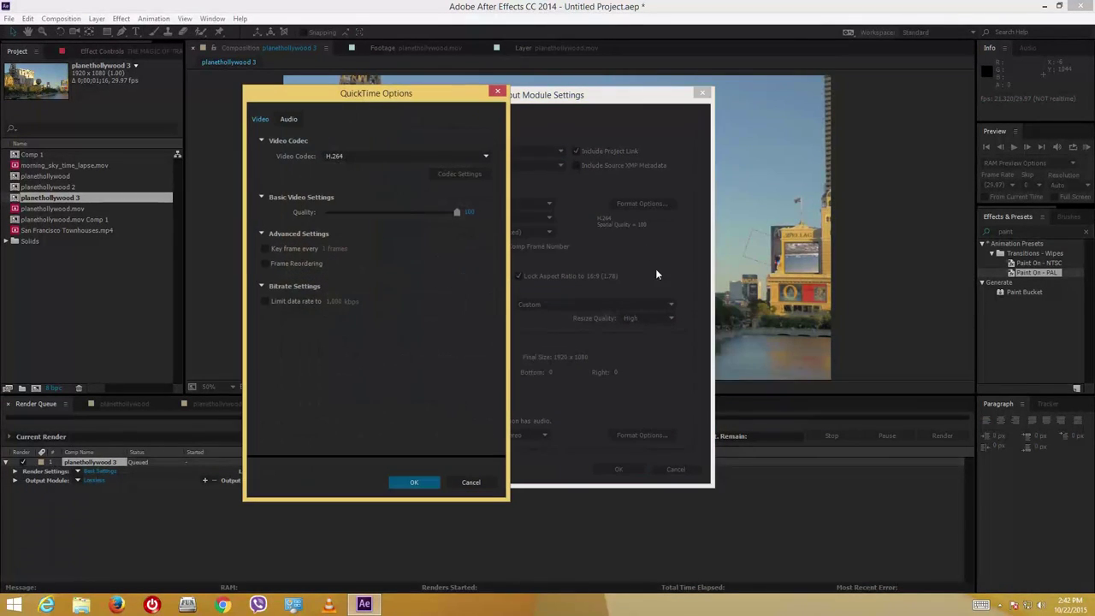
left_click(414, 481)
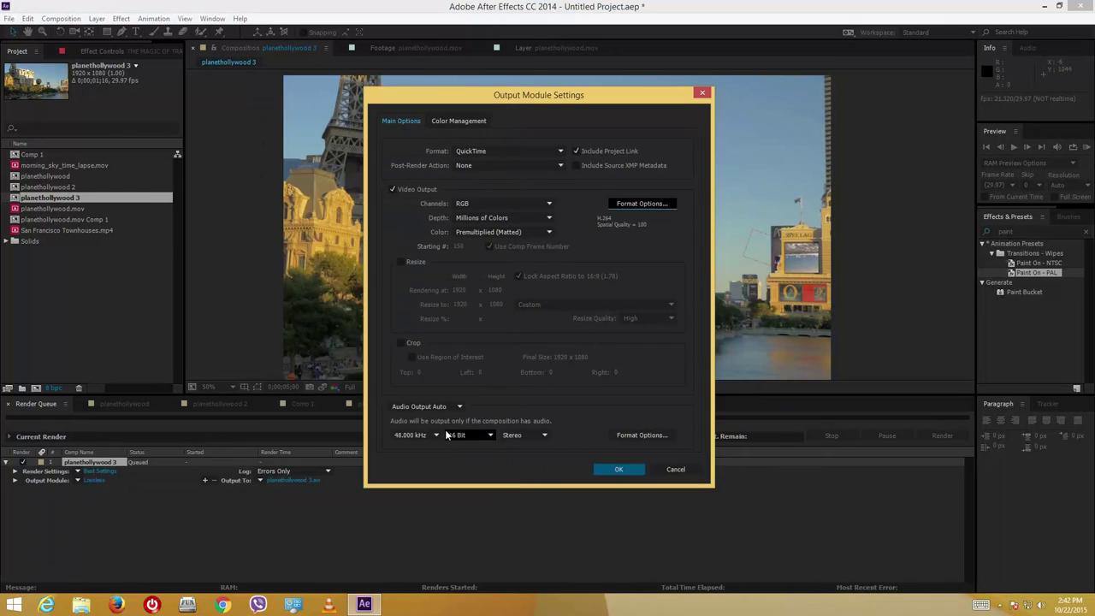
left_click(459, 407)
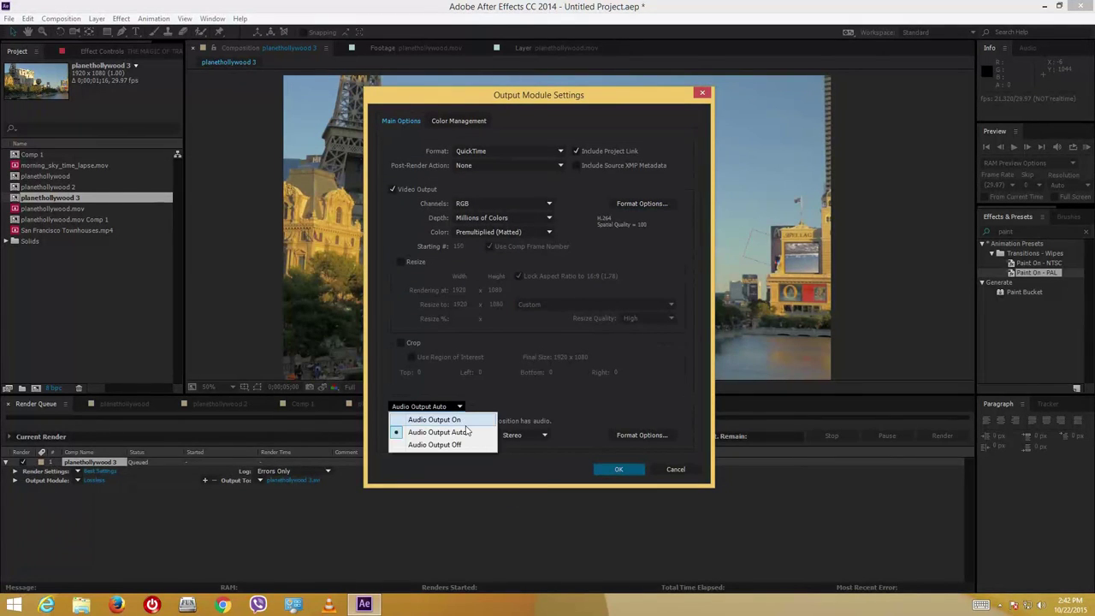
left_click(462, 444)
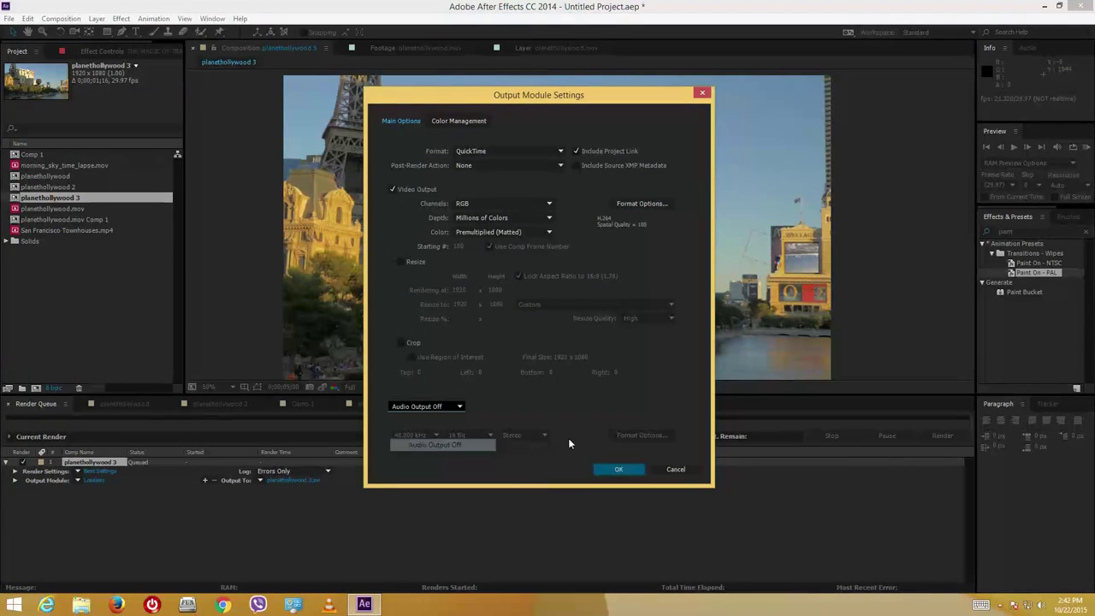
left_click(617, 470)
Set the output file to Tracking_Footage.mov in the TutorTube folder and render the composition
left_click(308, 480)
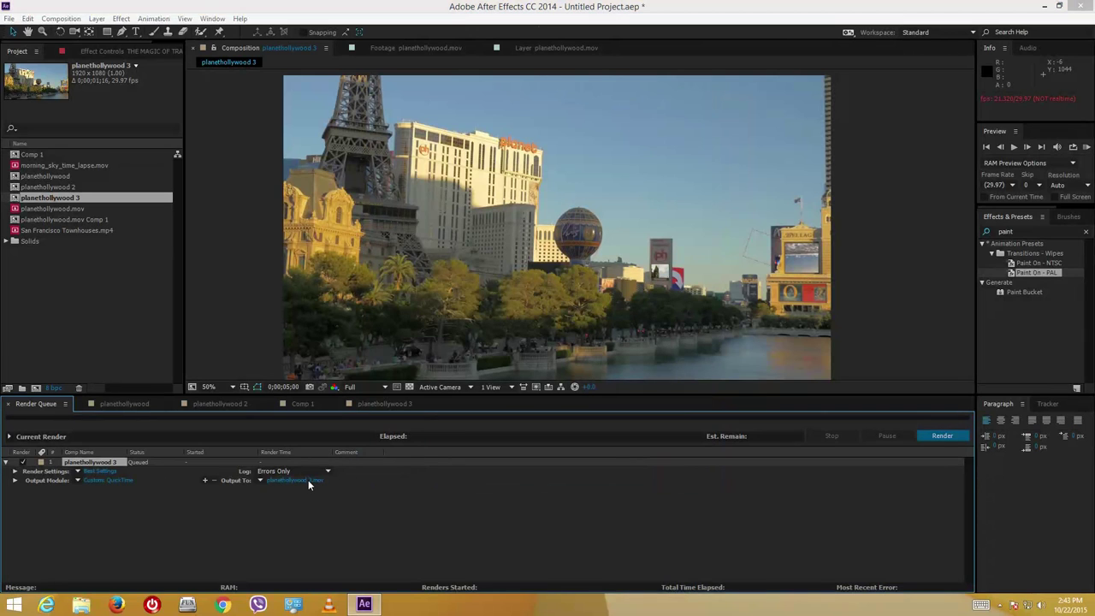
left_click(178, 53)
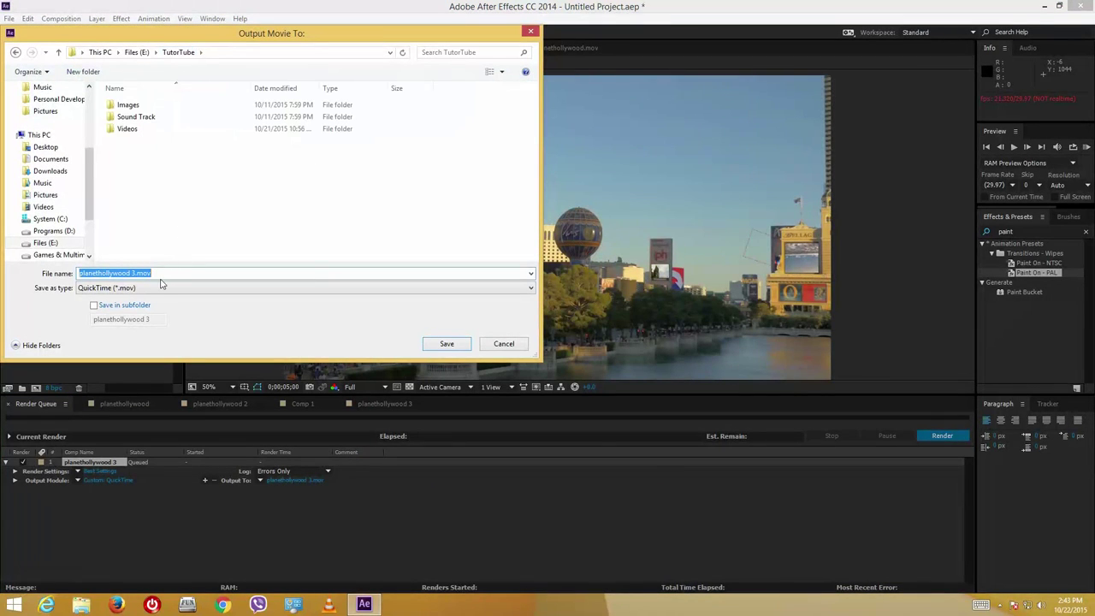
left_click(135, 272)
left_click_drag(135, 273, 2, 273)
type("Trackin")
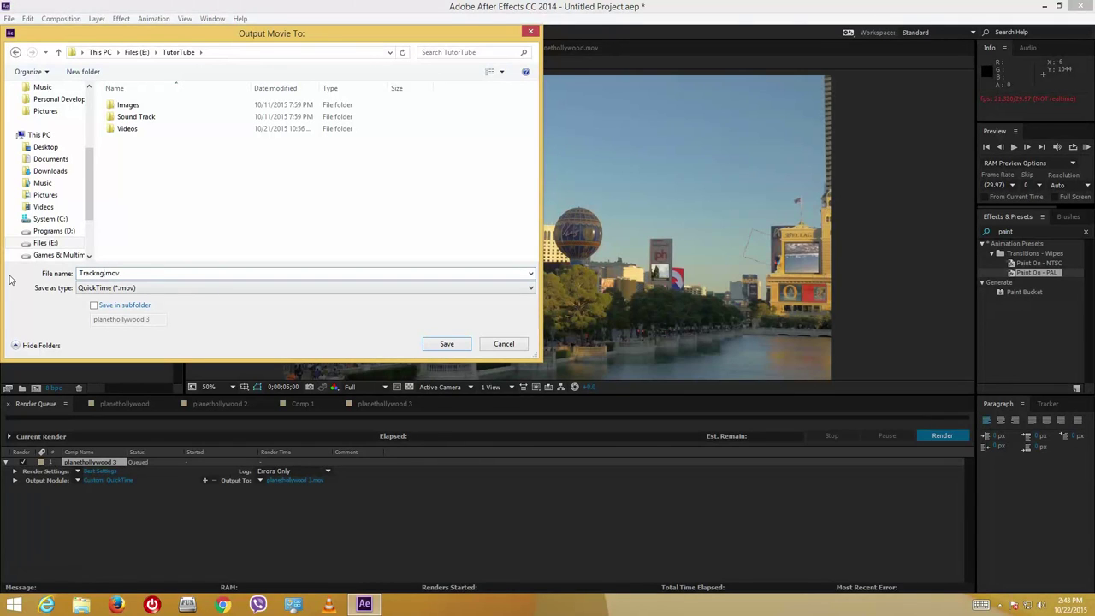
type("g_Footage")
left_click(450, 344)
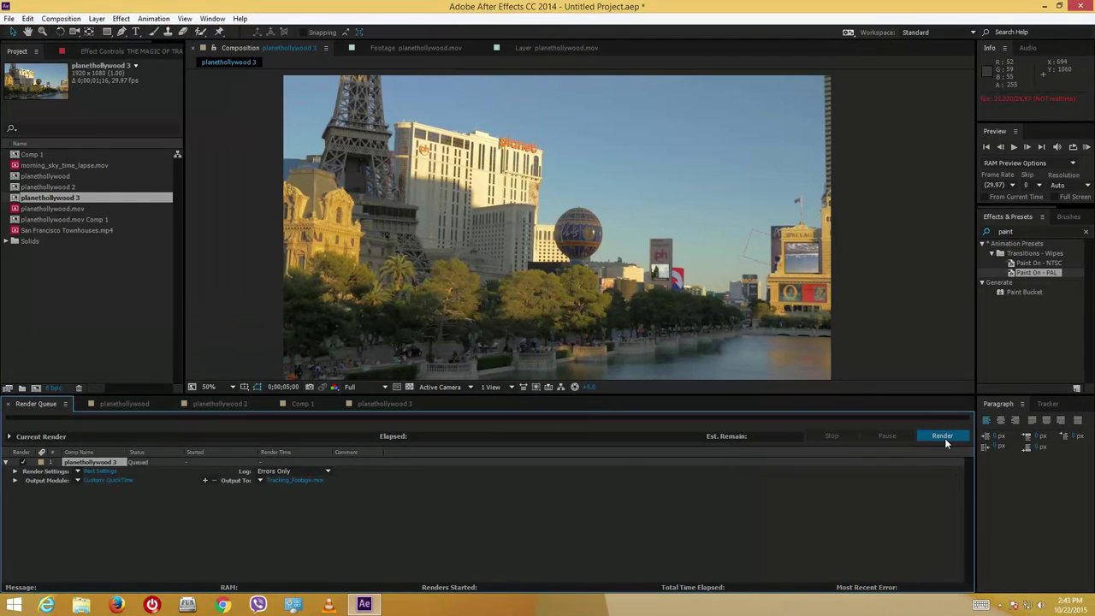
left_click(945, 436)
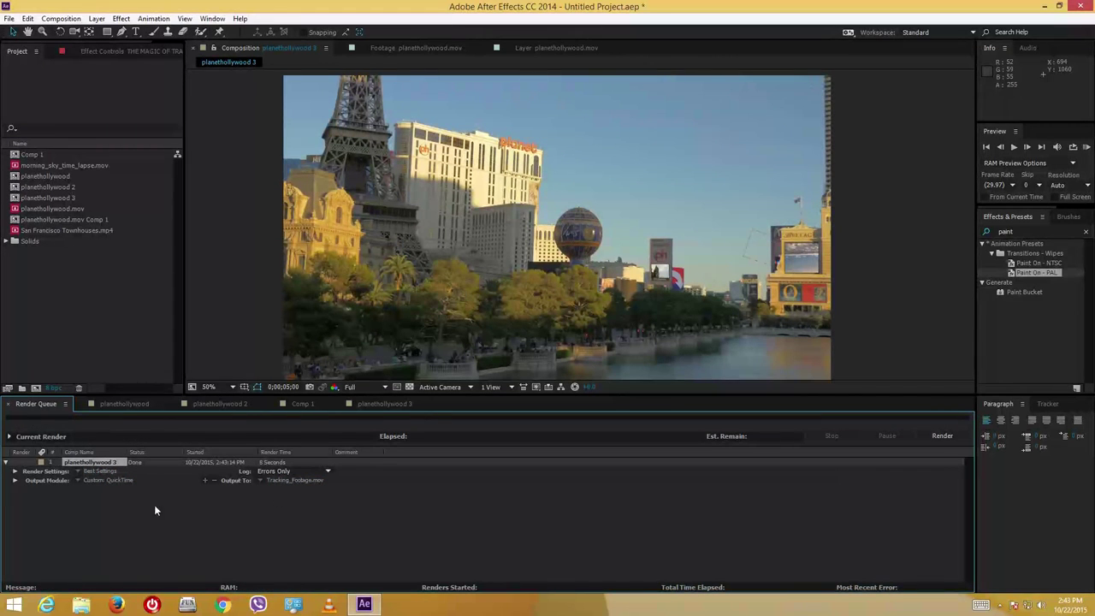
Switch to File Explorer and open Tracking_Footage.mov from the TutorTube folder on drive E with VLC media player
left_click(83, 608)
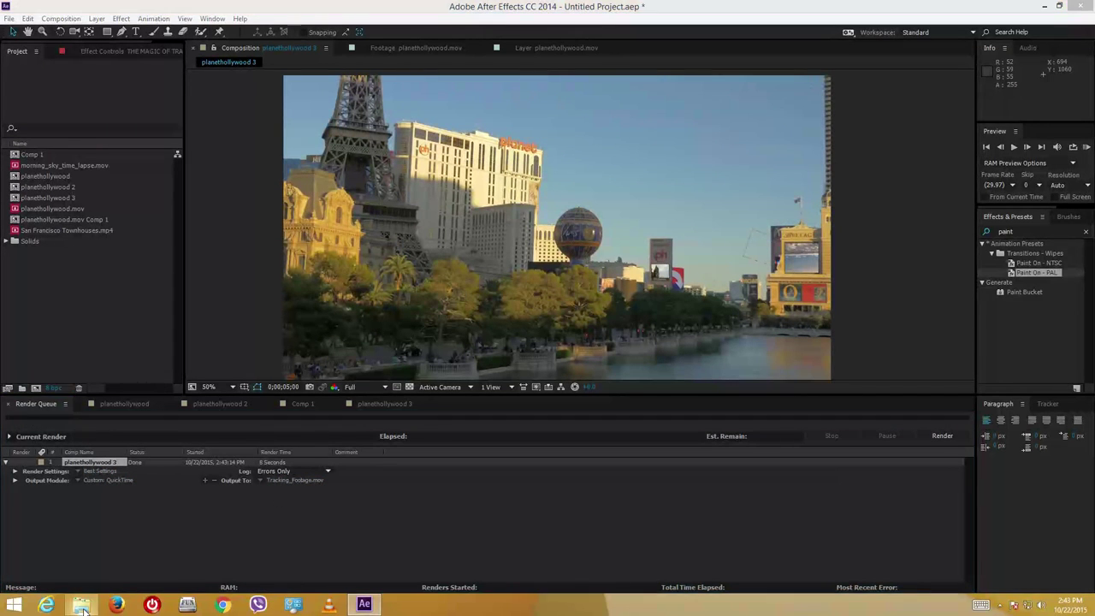
double_click(582, 183)
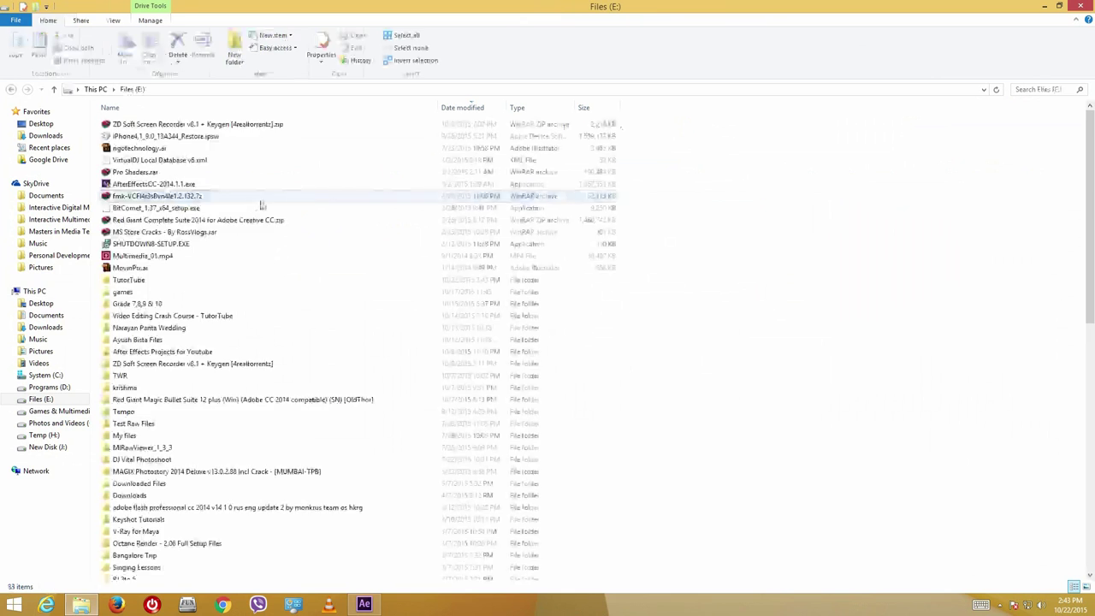
left_click(184, 268)
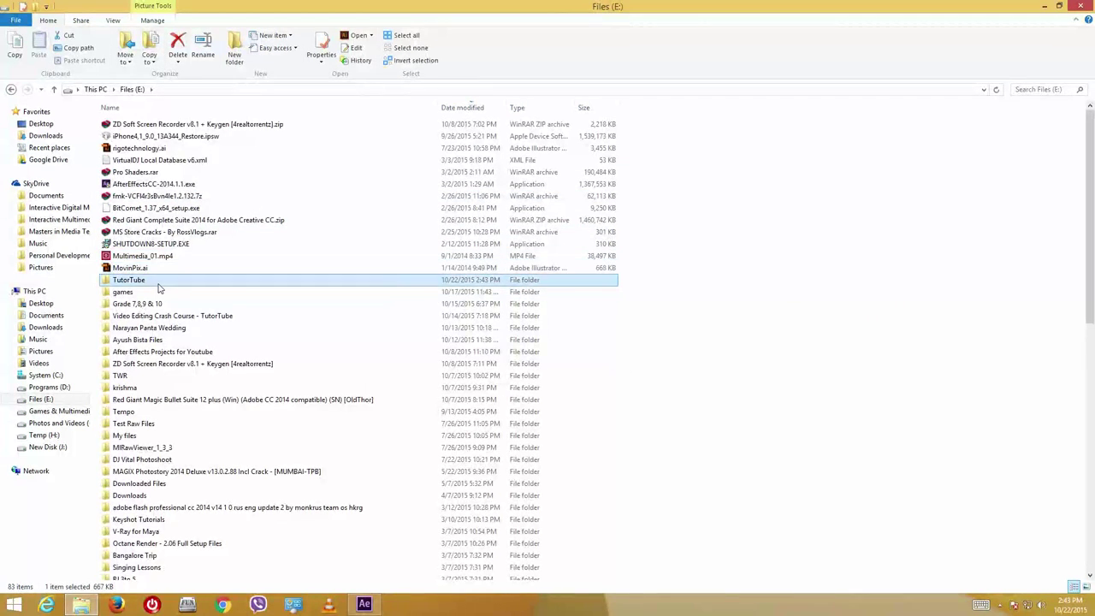
double_click(159, 280)
right_click(152, 164)
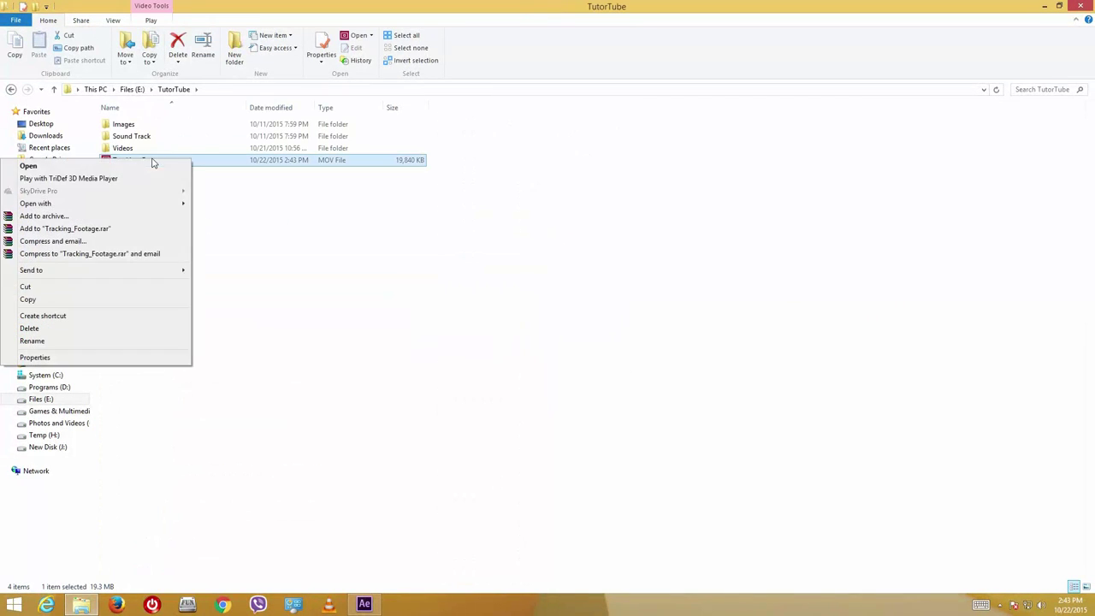
mouse_move(130, 205)
left_click(243, 254)
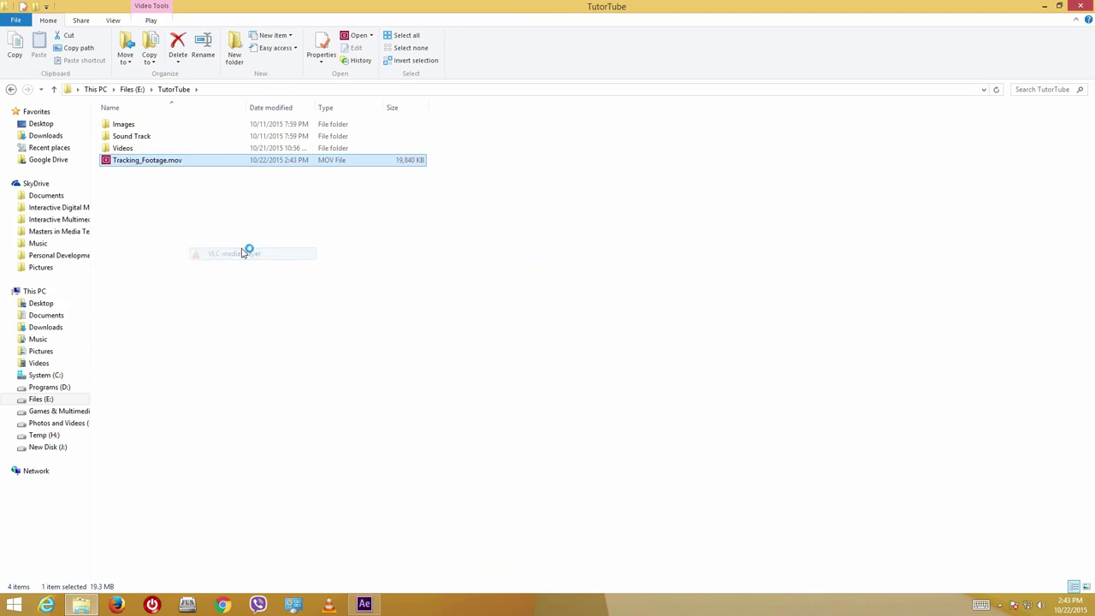